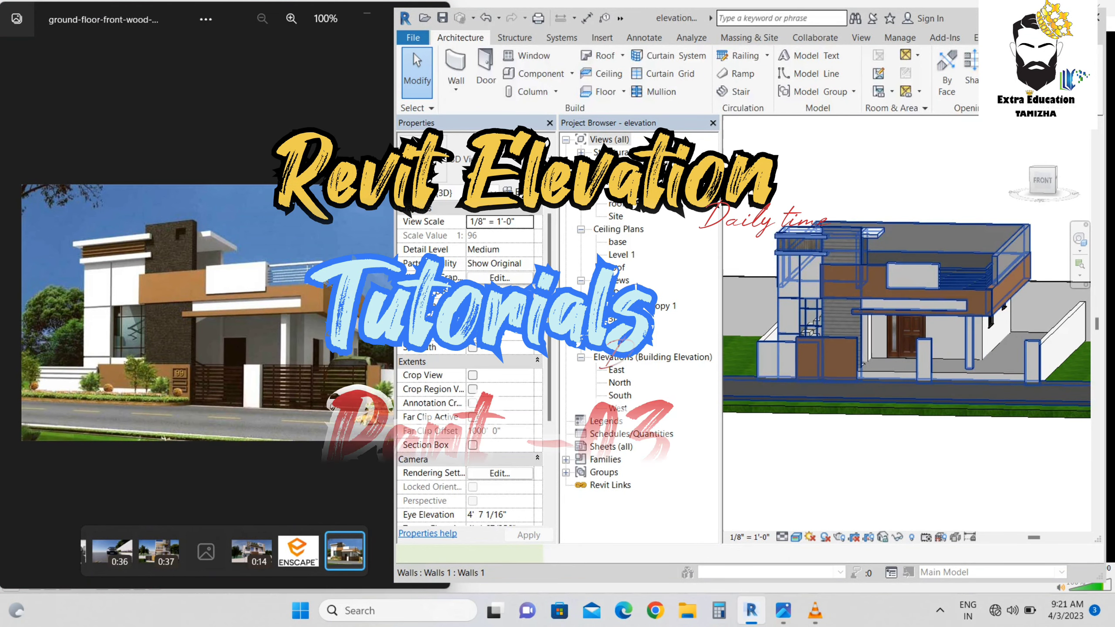
Edit the in-place wall model and set its work plane to the front face of the brown compound wall
left_click(899, 308)
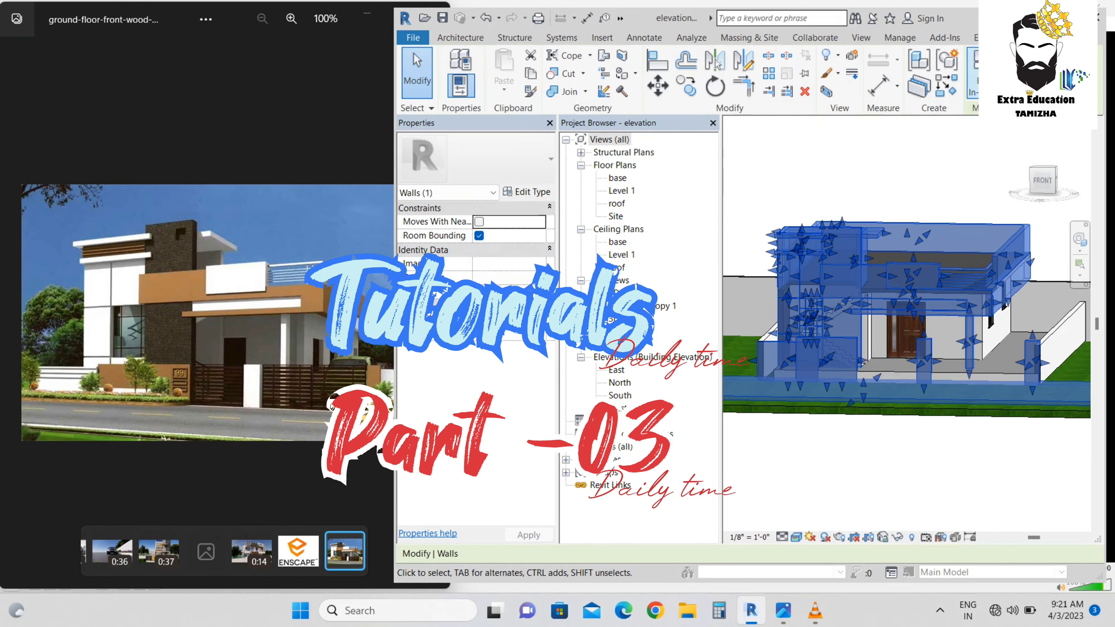
left_click(974, 82)
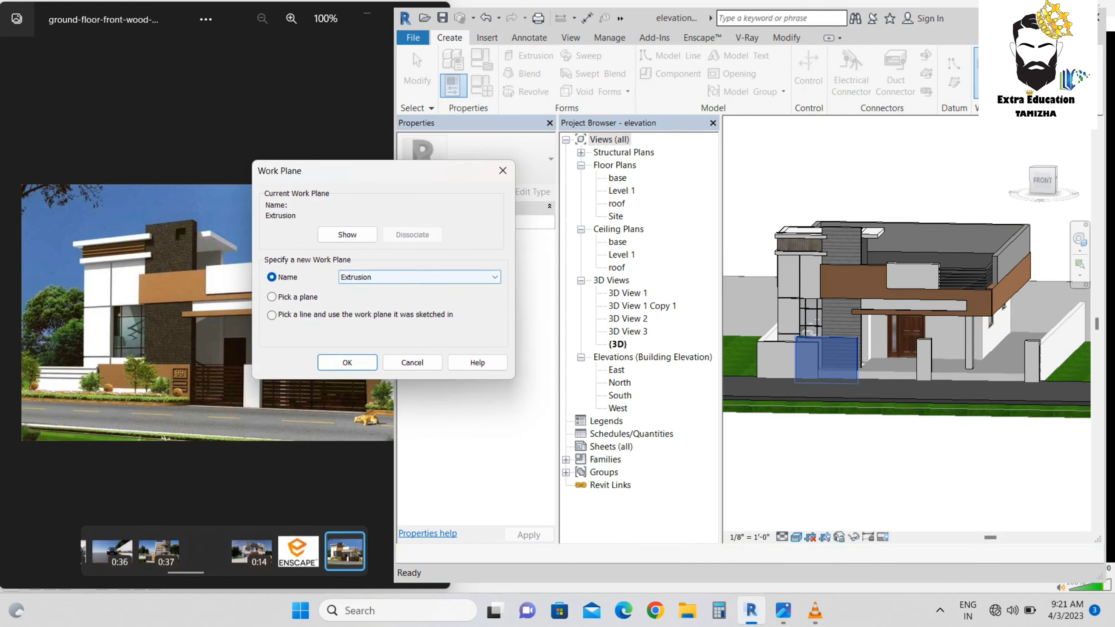
key("Return")
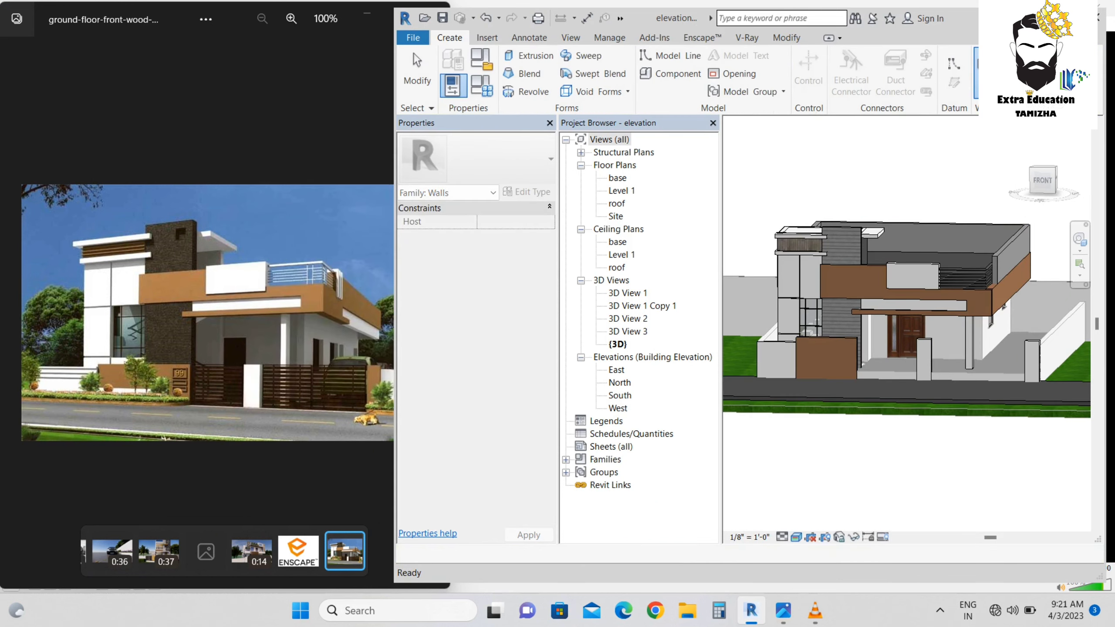
key("Escape")
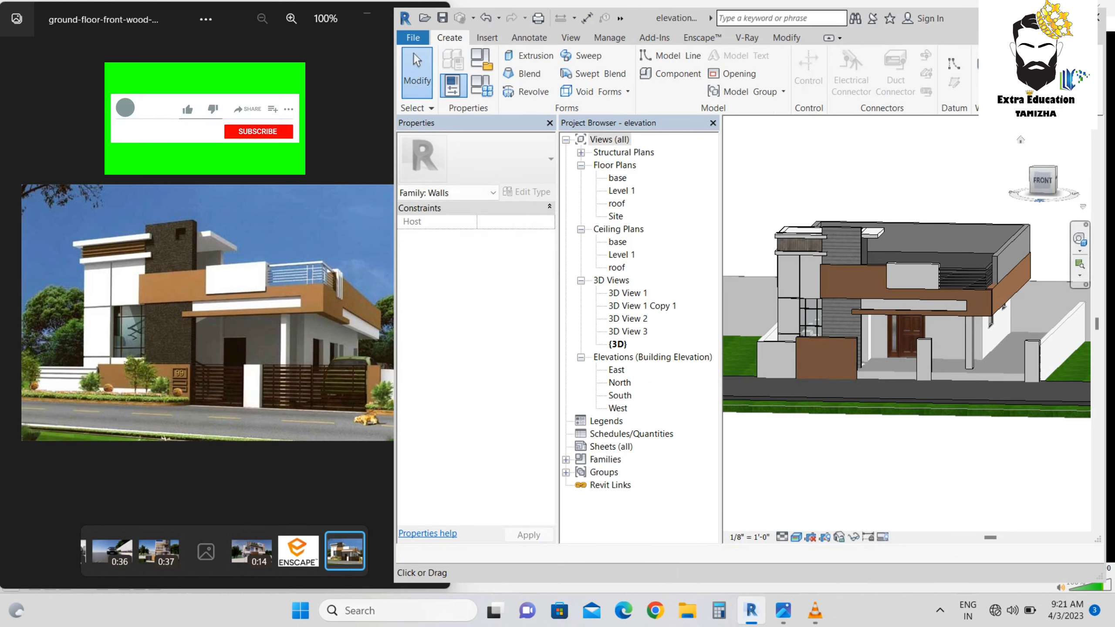
Start an extrusion and sketch a rectangle about 4'-2" high spanning the gap between the brown wall and the gate pillar
left_click(528, 55)
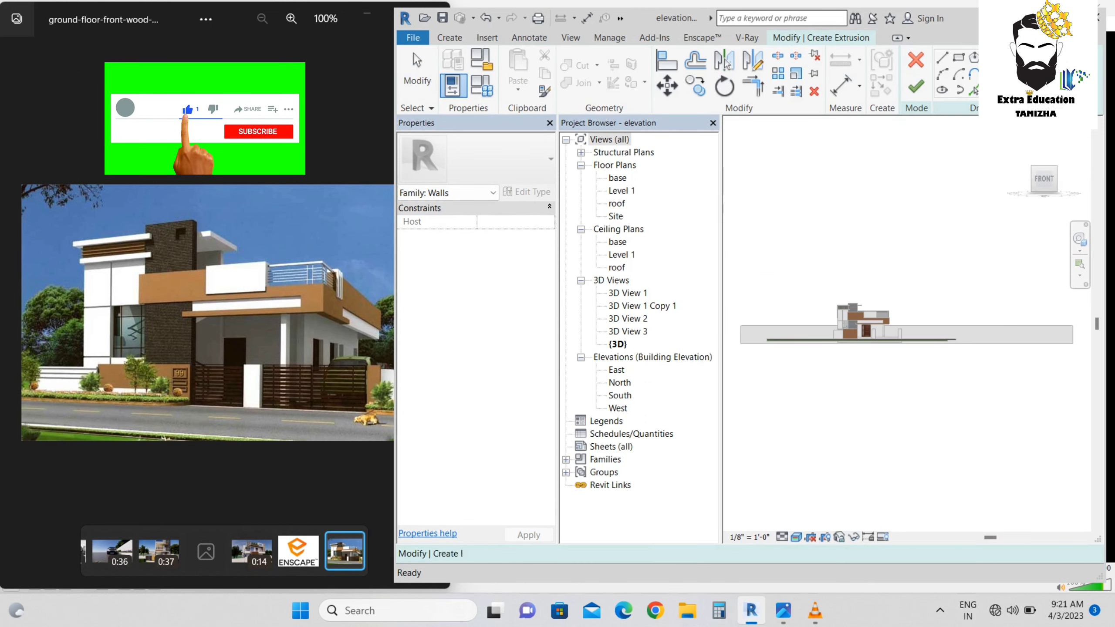
scroll(864, 333, "up", 8)
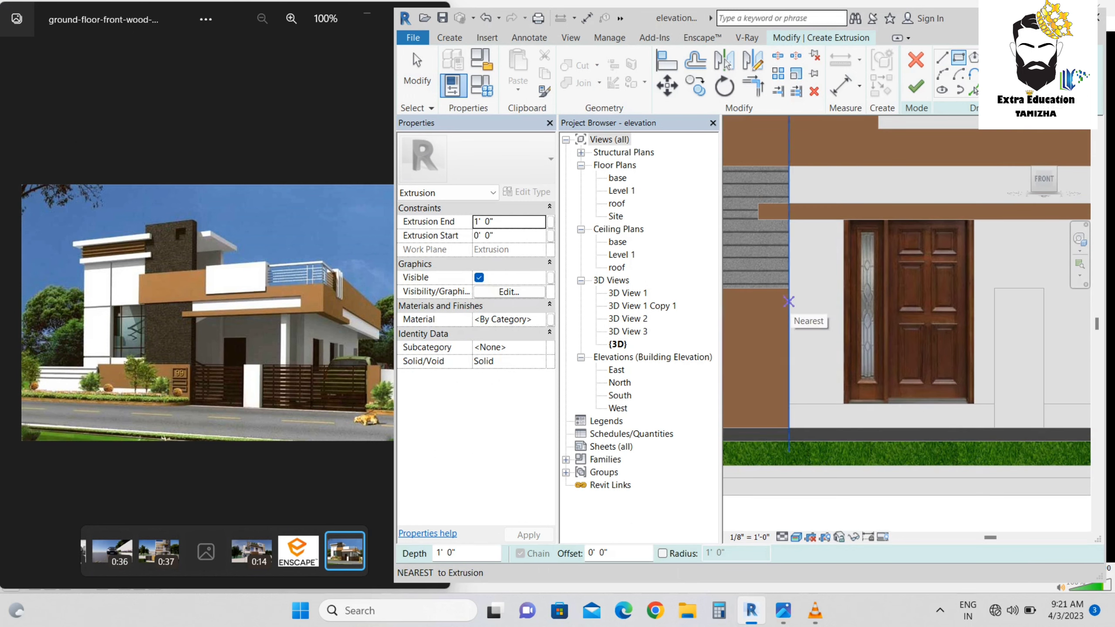
left_click(789, 302)
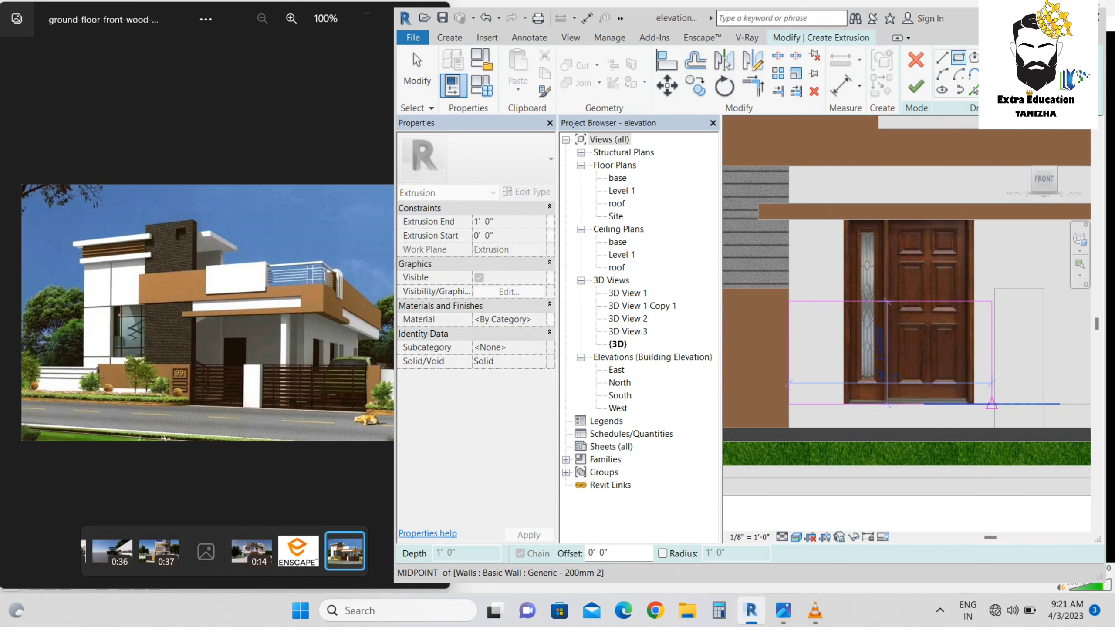
left_click(994, 404)
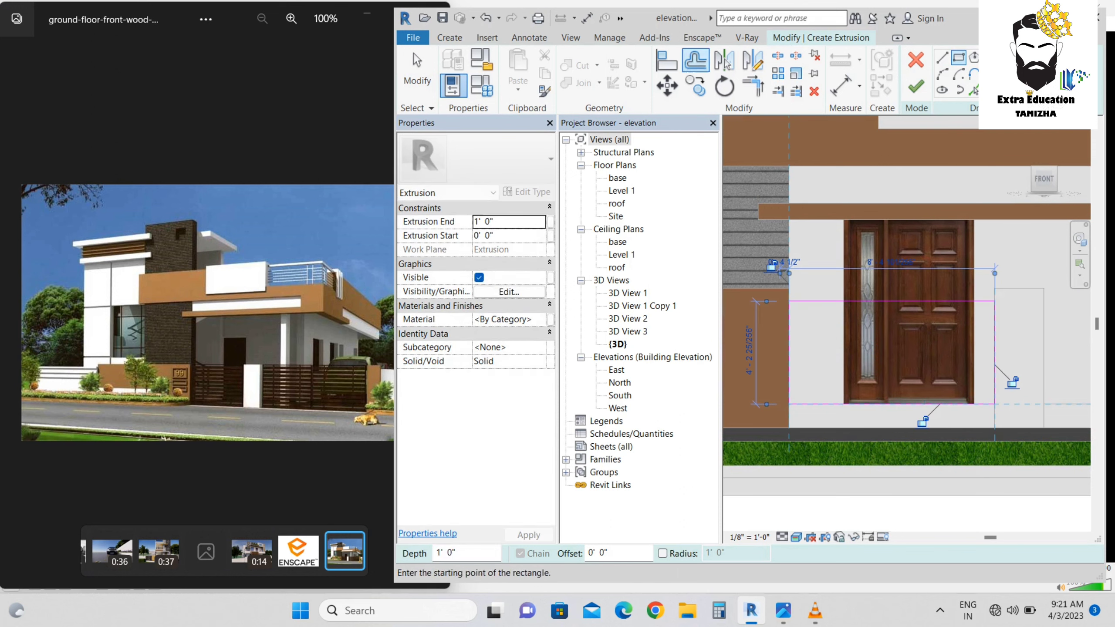
Offset the rectangle 2" inward as a copy, trim the inner corners, and finish the gate frame extrusion
left_click(696, 61)
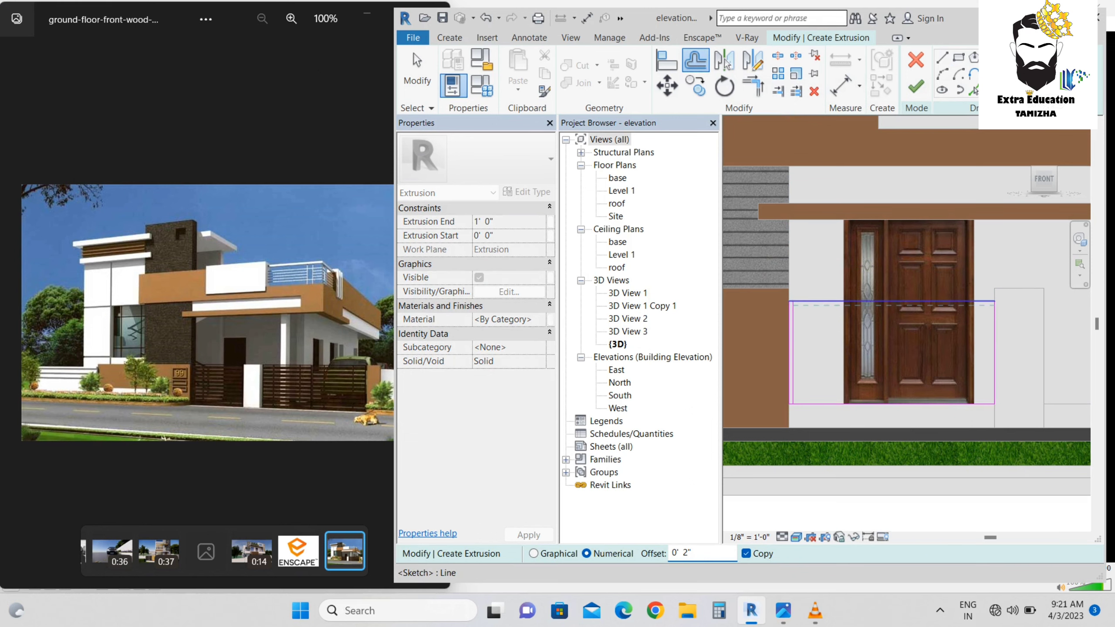
left_click(754, 86)
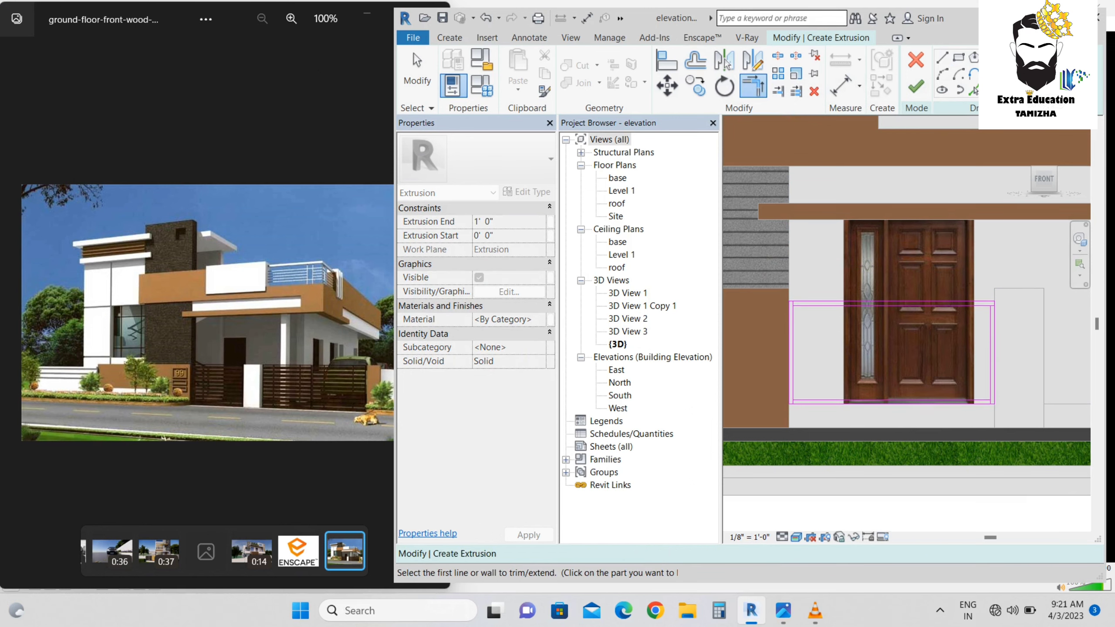
scroll(805, 437, "up", 4)
middle_click_drag(804, 437, 804, 402)
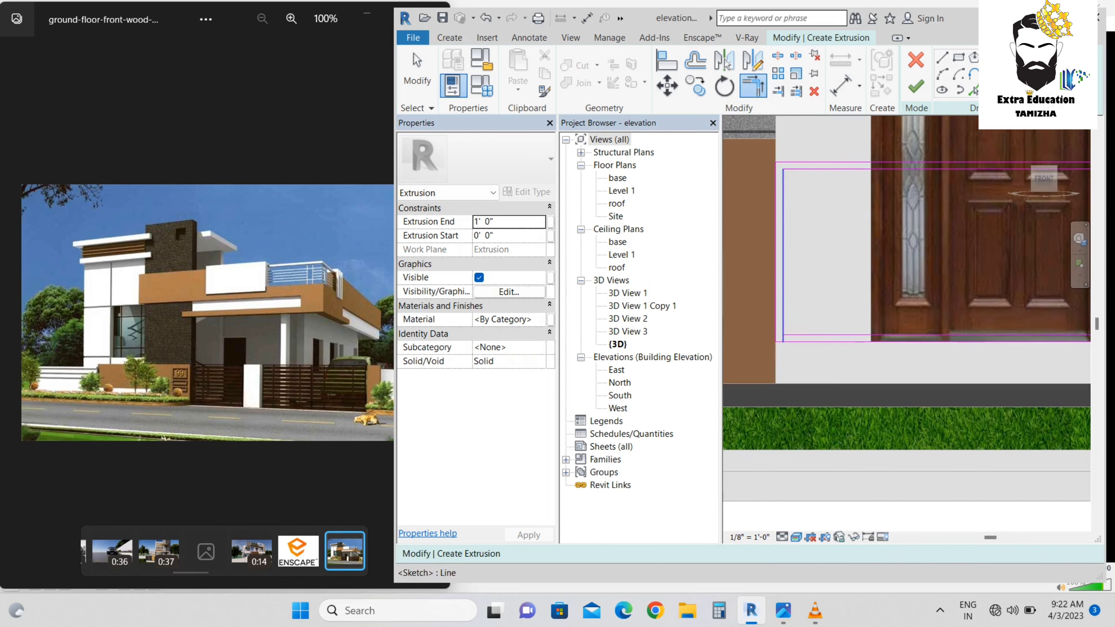
middle_click_drag(988, 307, 746, 335)
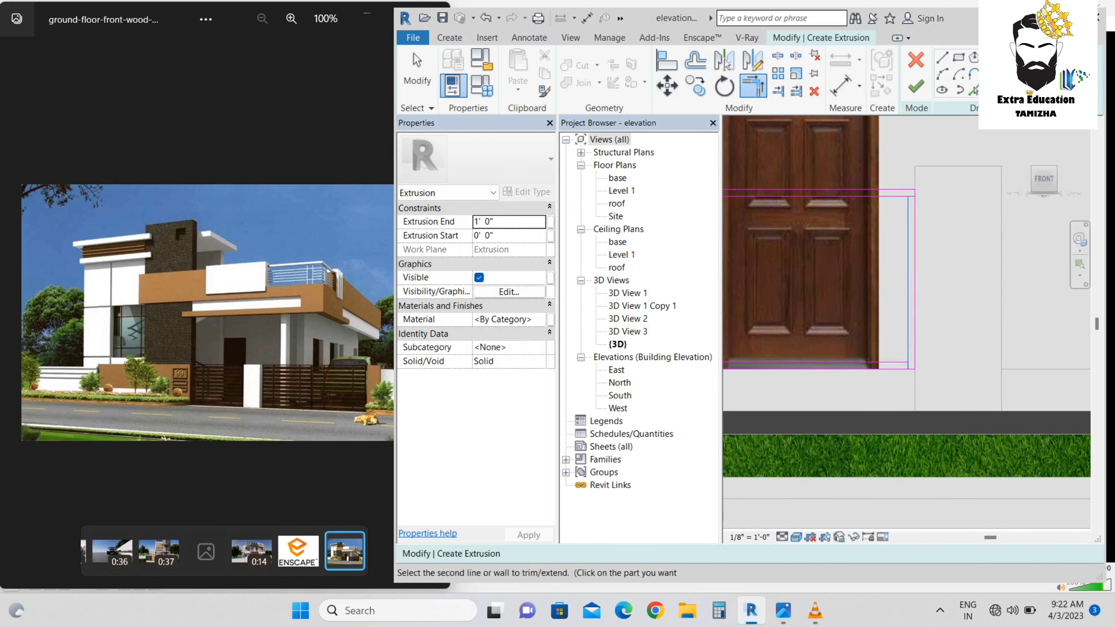
scroll(905, 307, "down", 3)
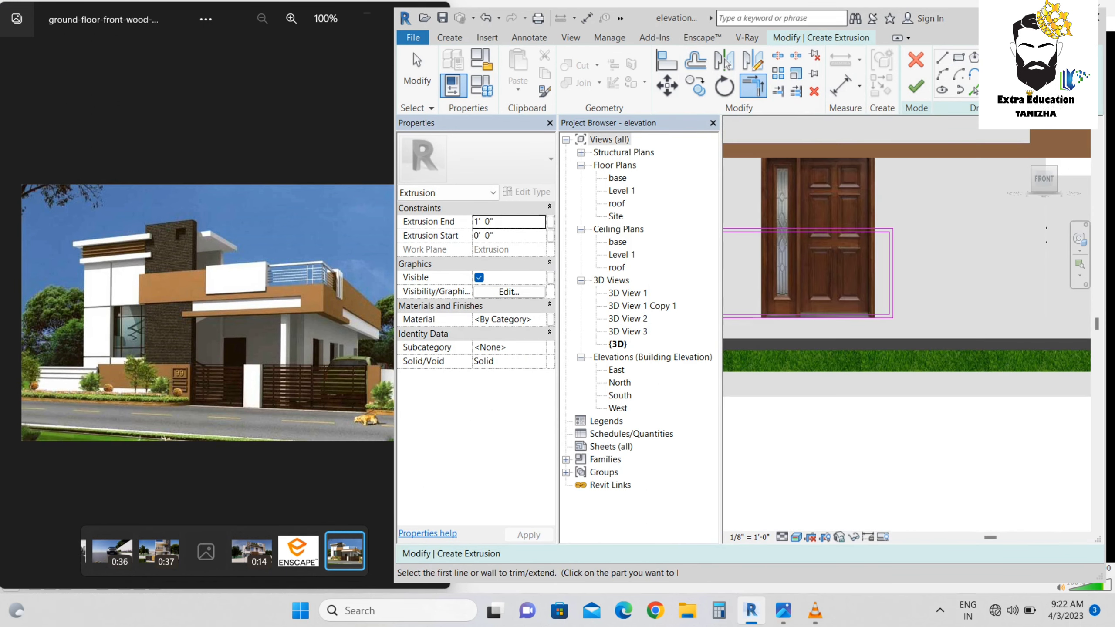
left_click(916, 86)
Thin the gate frame extrusion to a depth of about 1 1/8", with its start near -8.3" and its end near -7.2"
mouse_move(904, 308)
middle_mouse_down("shift")
mouse_move(843, 304)
mouse_move(874, 288)
middle_mouse_up("shift")
scroll(874, 288, "up", 3)
left_click(874, 288)
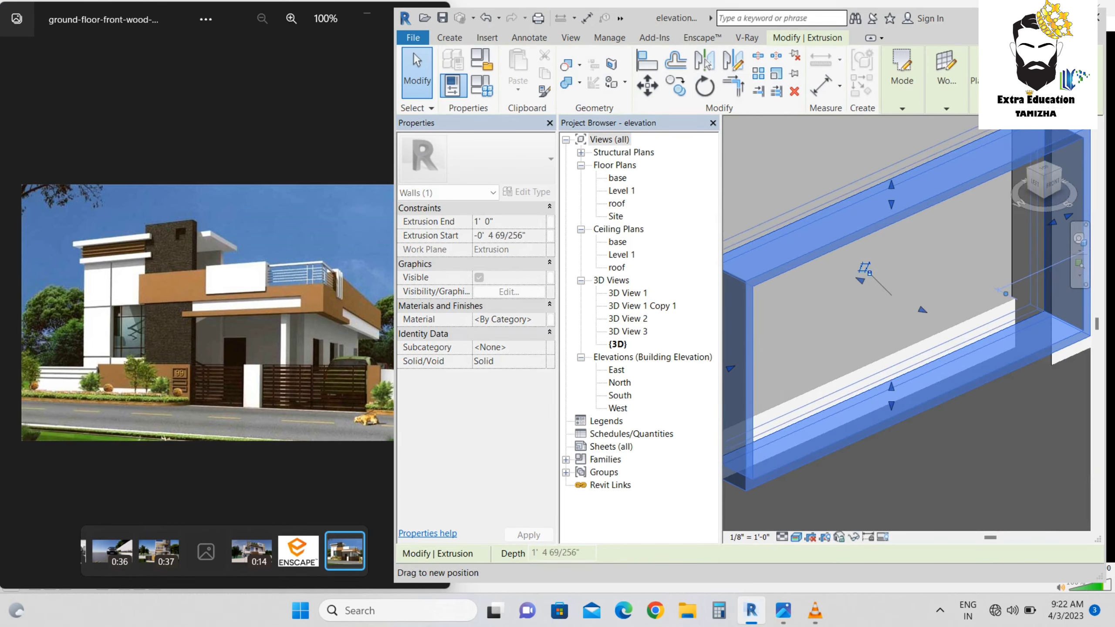
scroll(882, 303, "up", 2)
left_click_drag(883, 291, 835, 275)
scroll(886, 327, "down", 4)
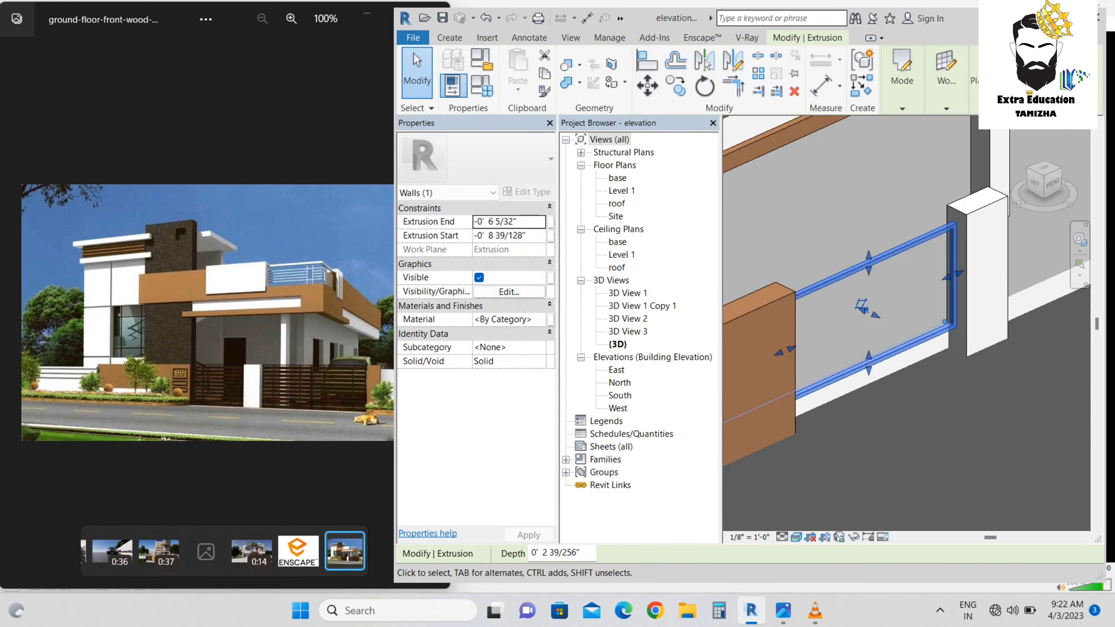
scroll(880, 301, "up", 4)
left_click_drag(850, 345, 839, 336)
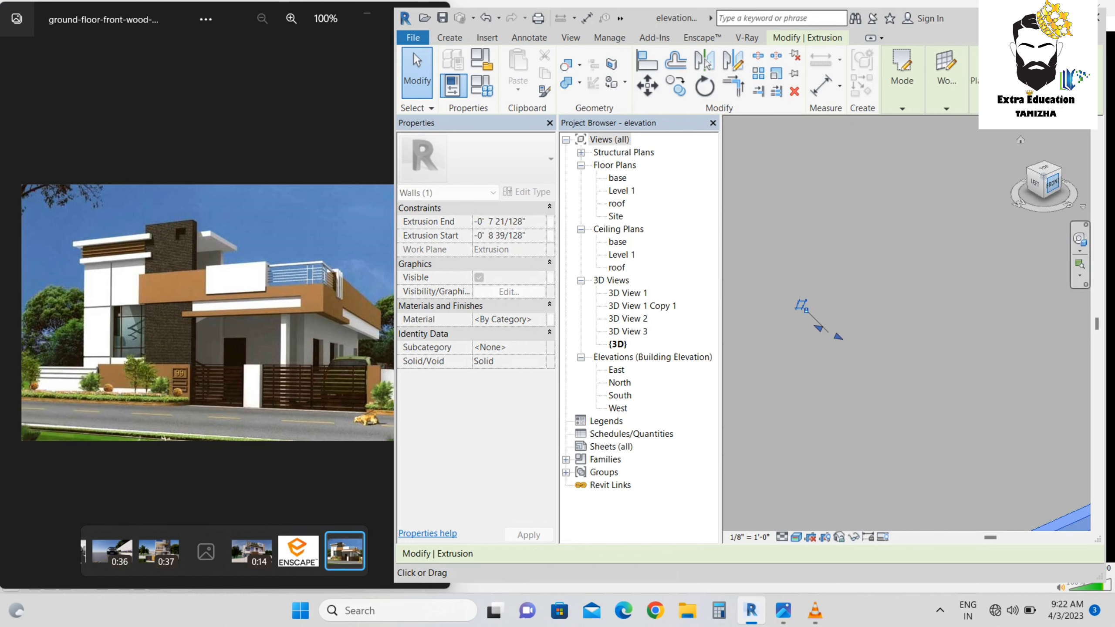
In the front view, copy the gate frame extrusion downward and to the right of the original
left_click(1053, 183)
scroll(869, 270, "down", 5)
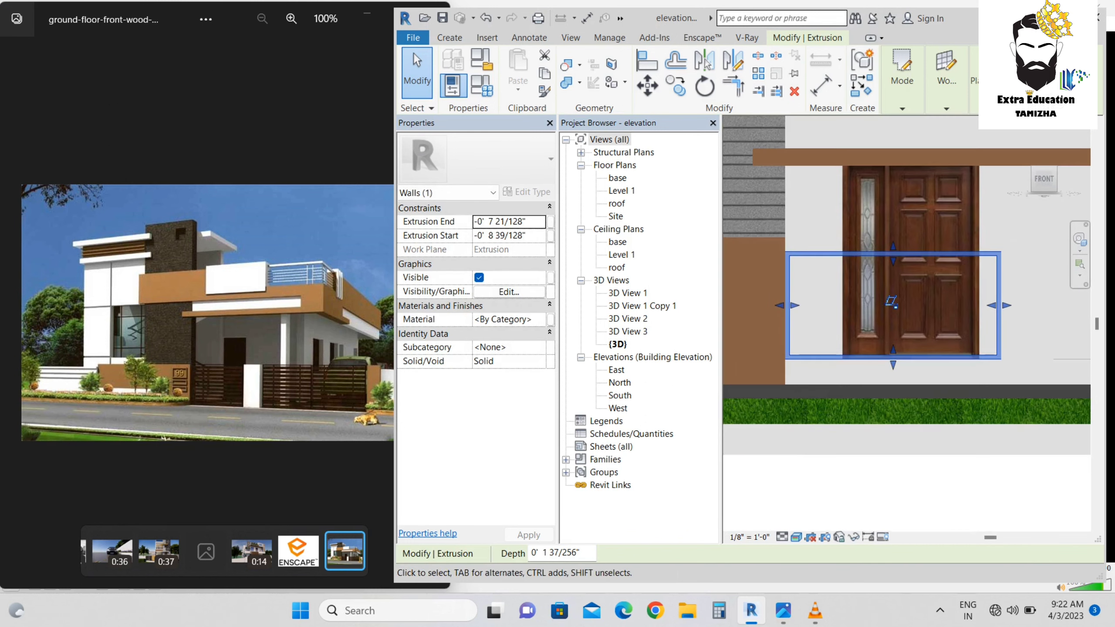
left_click(676, 87)
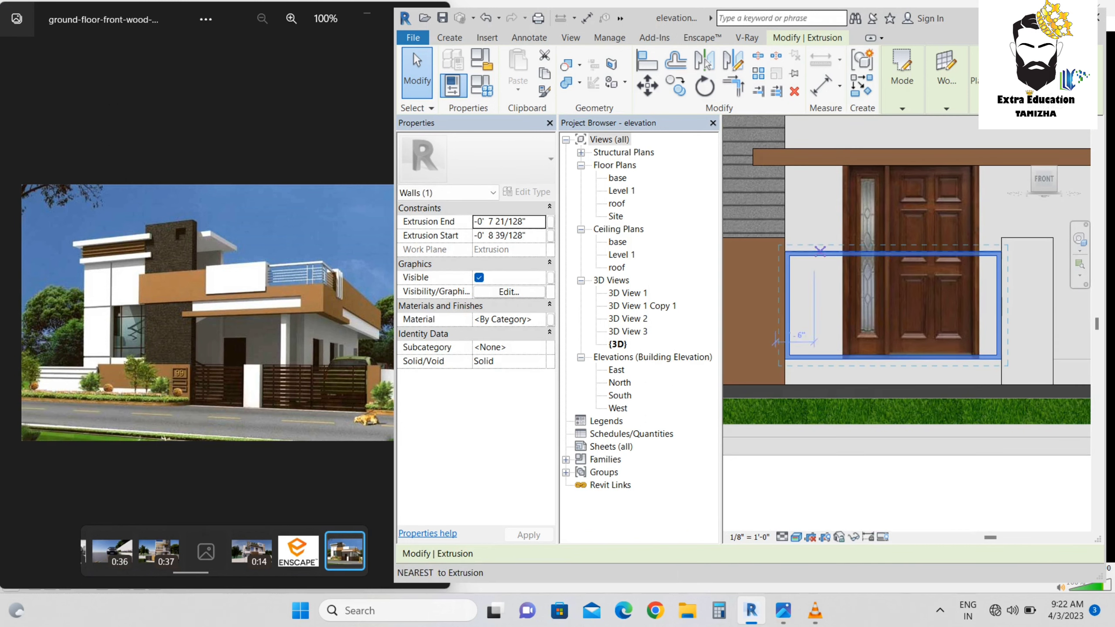
left_click(820, 250)
left_click(858, 307)
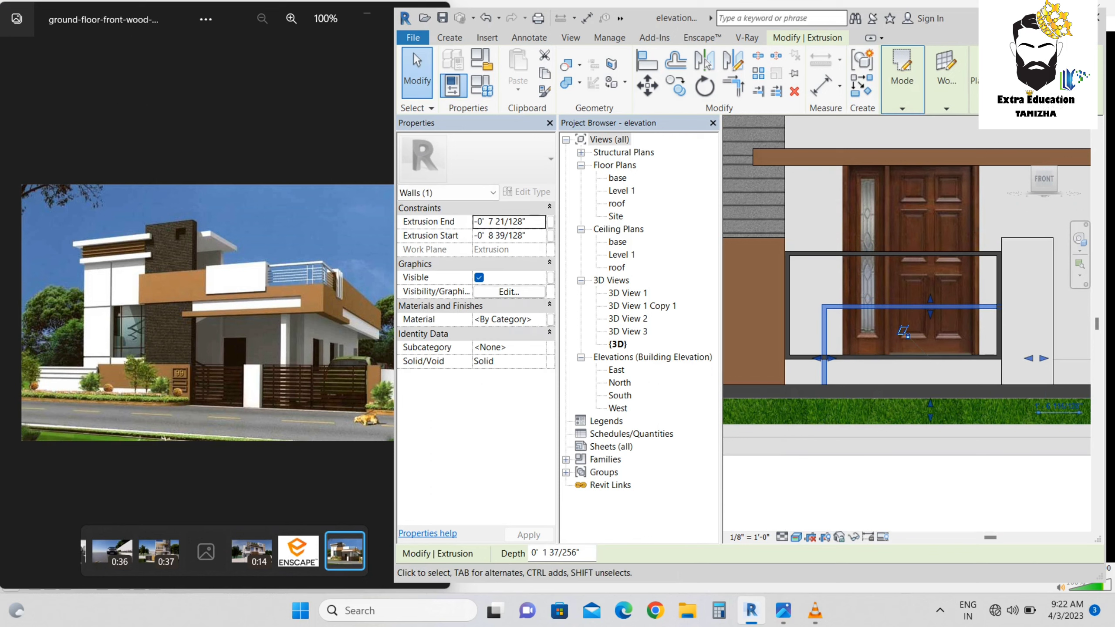
Replace the copied extrusion's sketch with a narrow vertical bar about 2 1/2" wide and 3'-10" high inside the frame
left_click(902, 109)
left_click(901, 143)
scroll(904, 285, "down", 2)
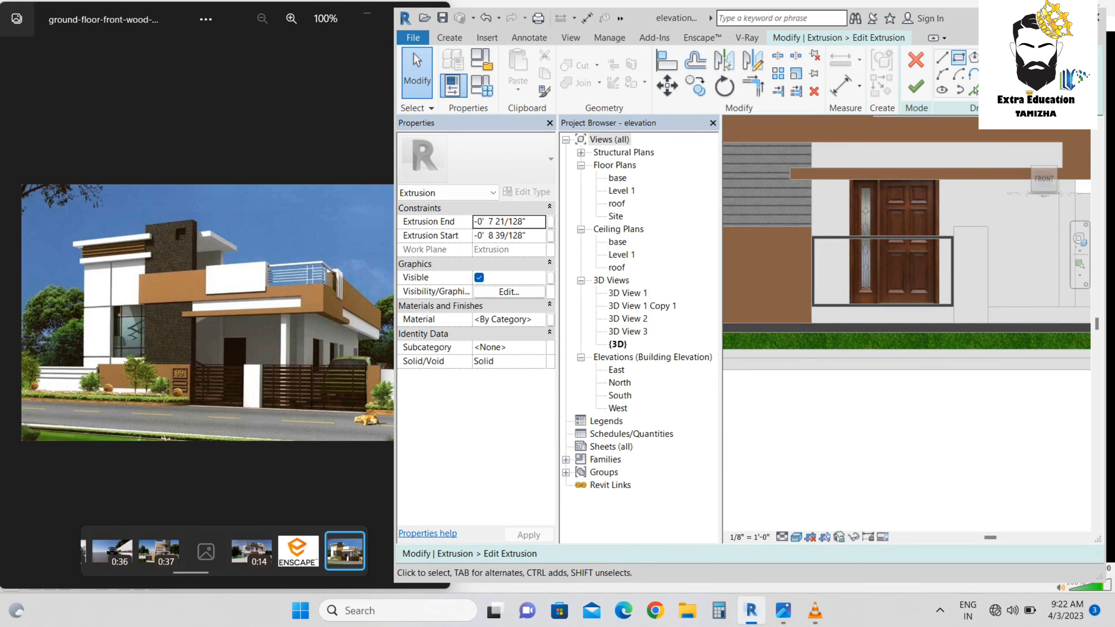
scroll(854, 285, "up", 3)
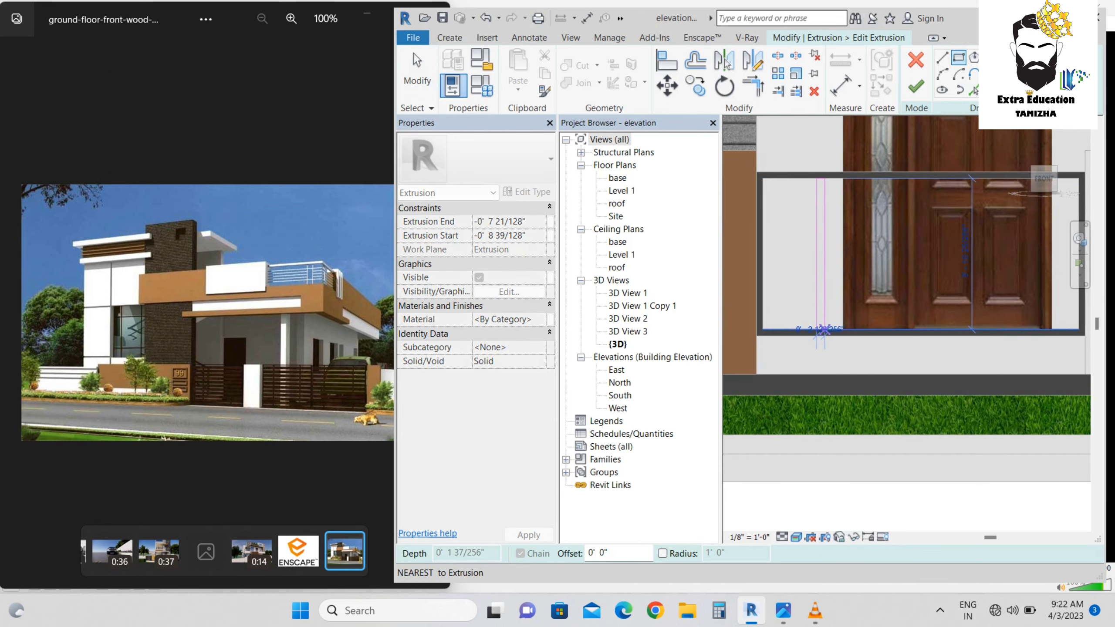
left_click(825, 330)
key("Escape")
key("Escape")
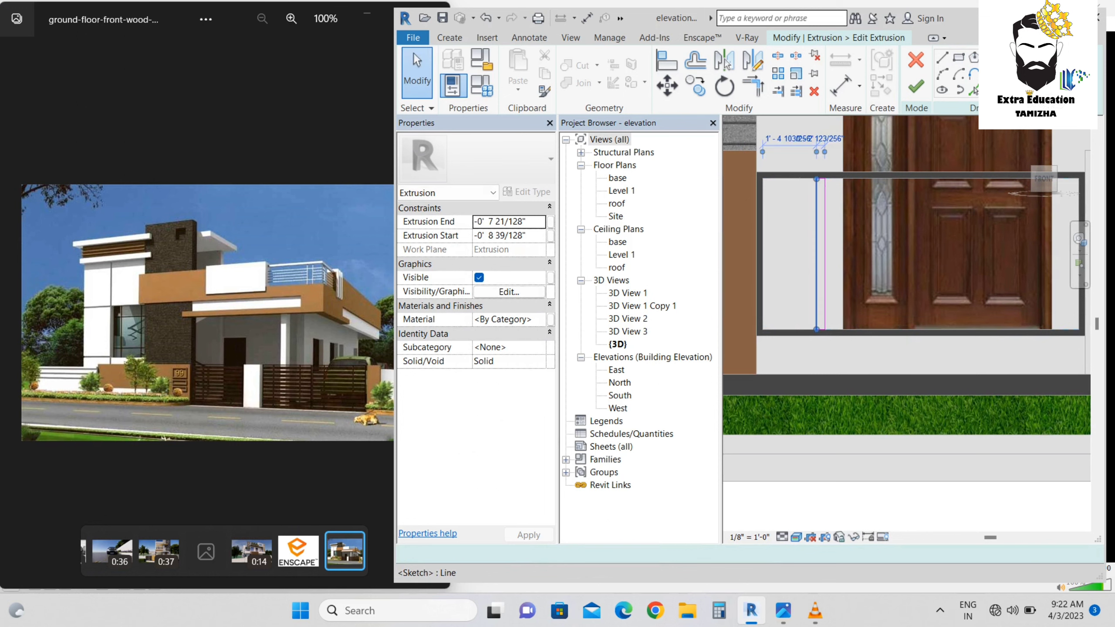
Copy the vertical bar's sketch lines across the gate frame to make three bars
scroll(814, 264, "up", 5)
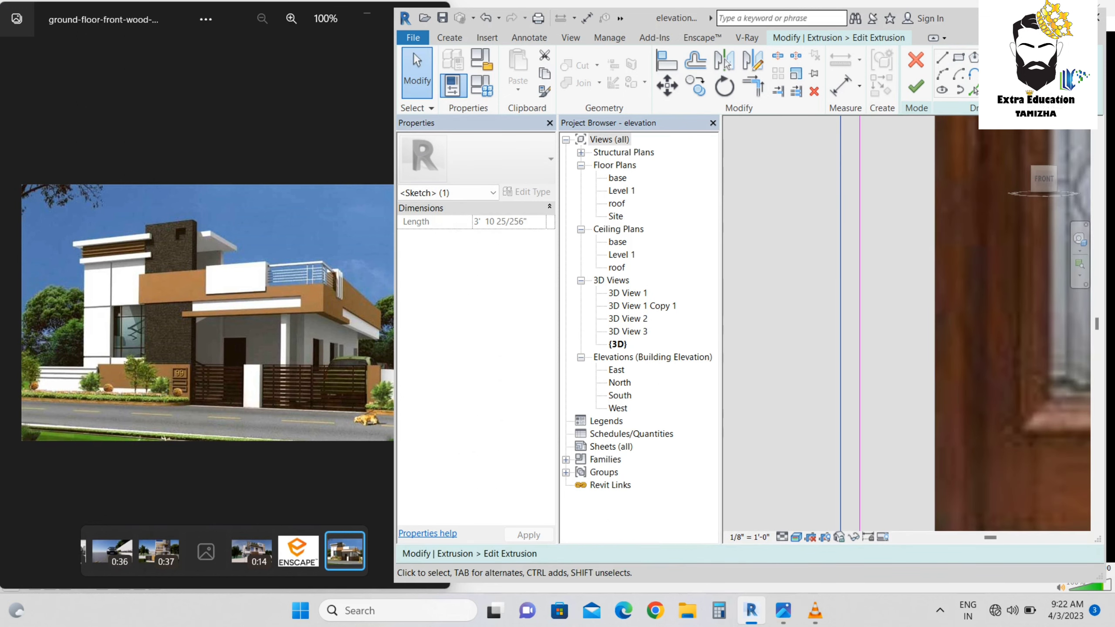
key("Escape")
left_click(351, 307)
scroll(876, 257, "down", 3)
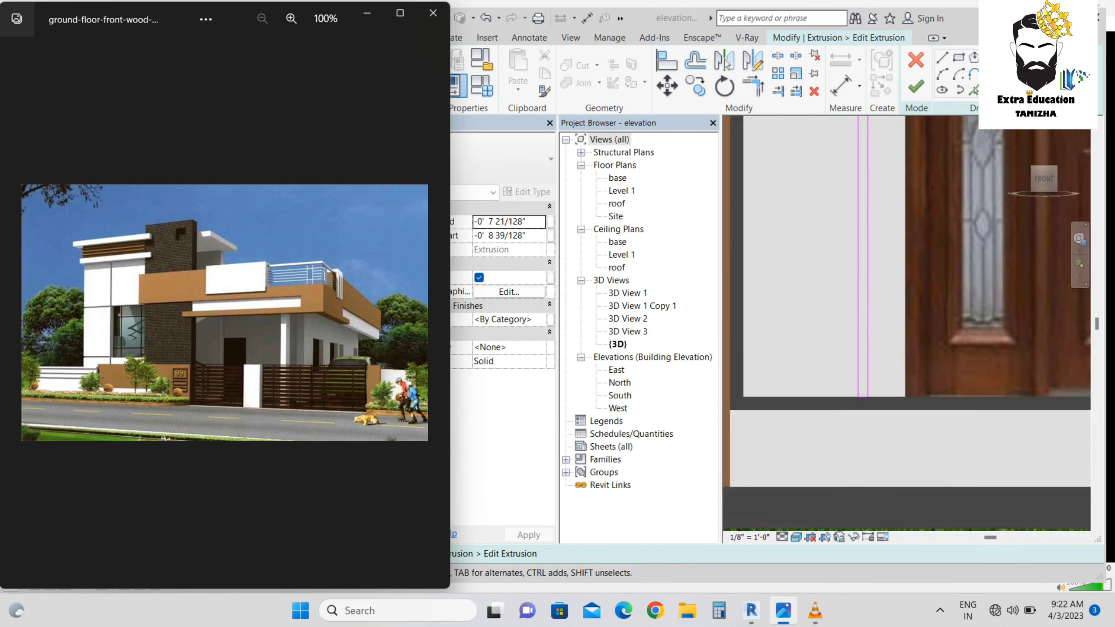
left_click(875, 254)
scroll(876, 254, "down", 2)
scroll(797, 317, "down", 3)
left_click_drag(816, 190, 899, 419)
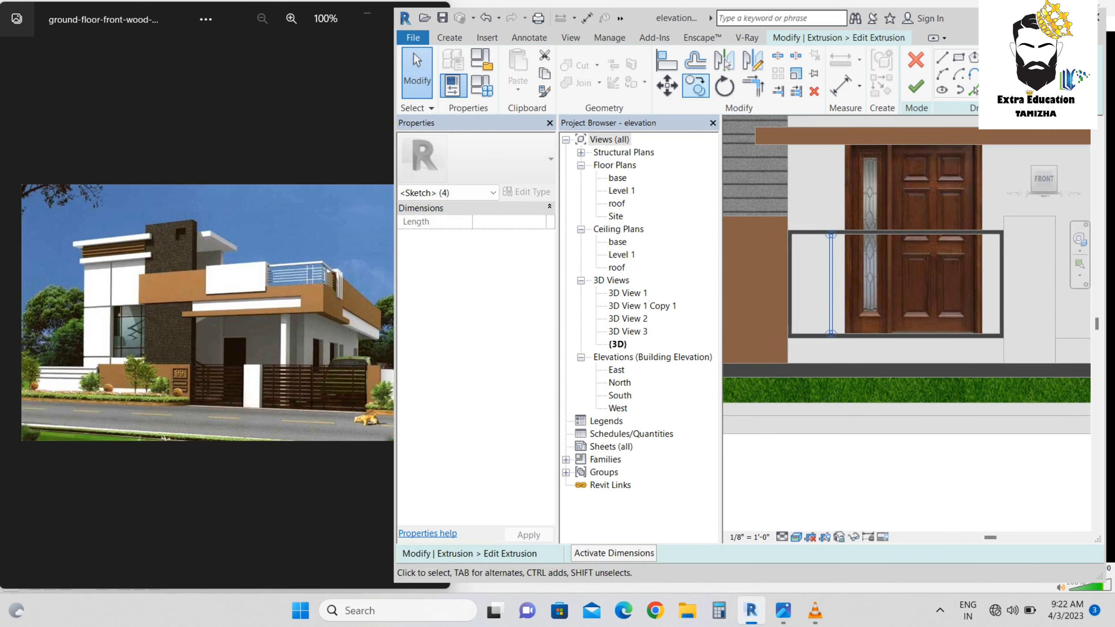
left_click(907, 234)
left_click(696, 85)
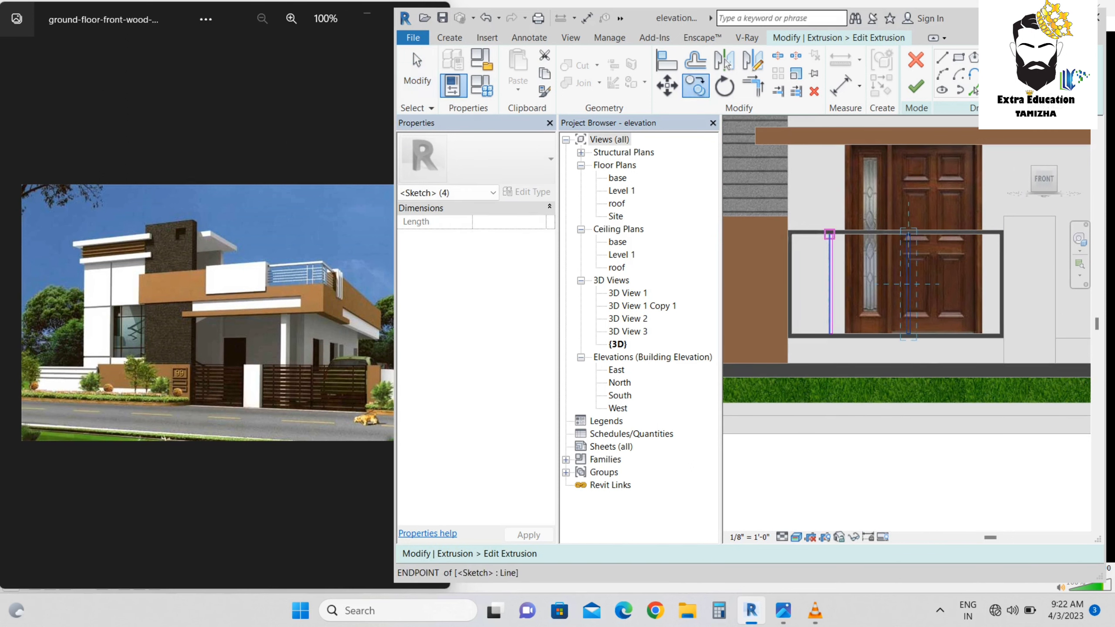
left_click(829, 234)
left_click(907, 234)
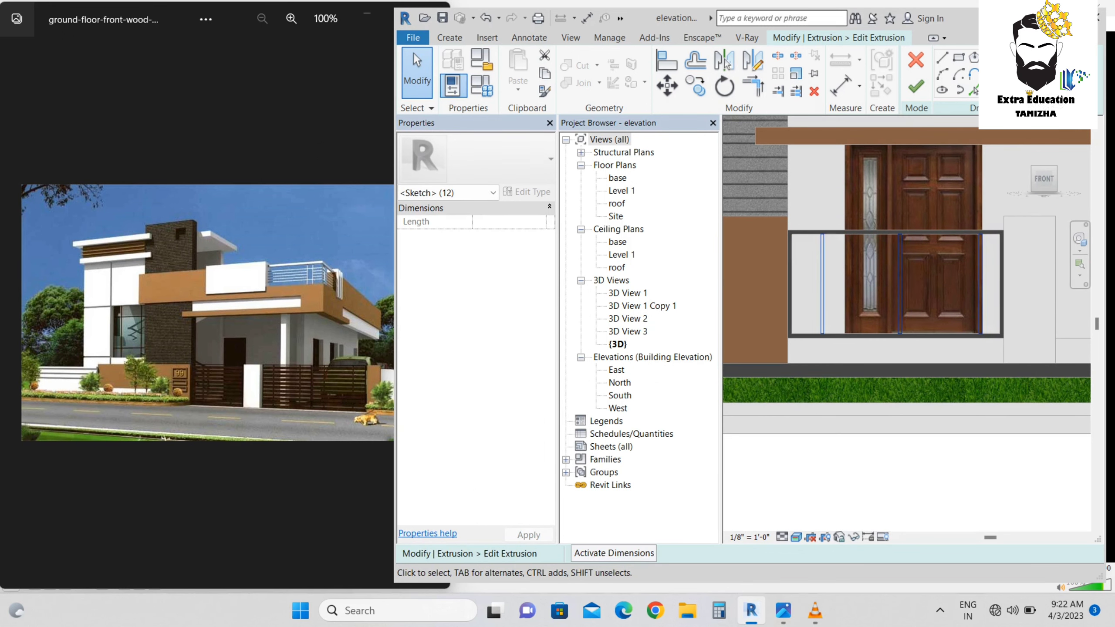
Shift the bars to even out their spacing in the frame and finish the extrusion sketch
left_click_drag(960, 185, 1023, 369)
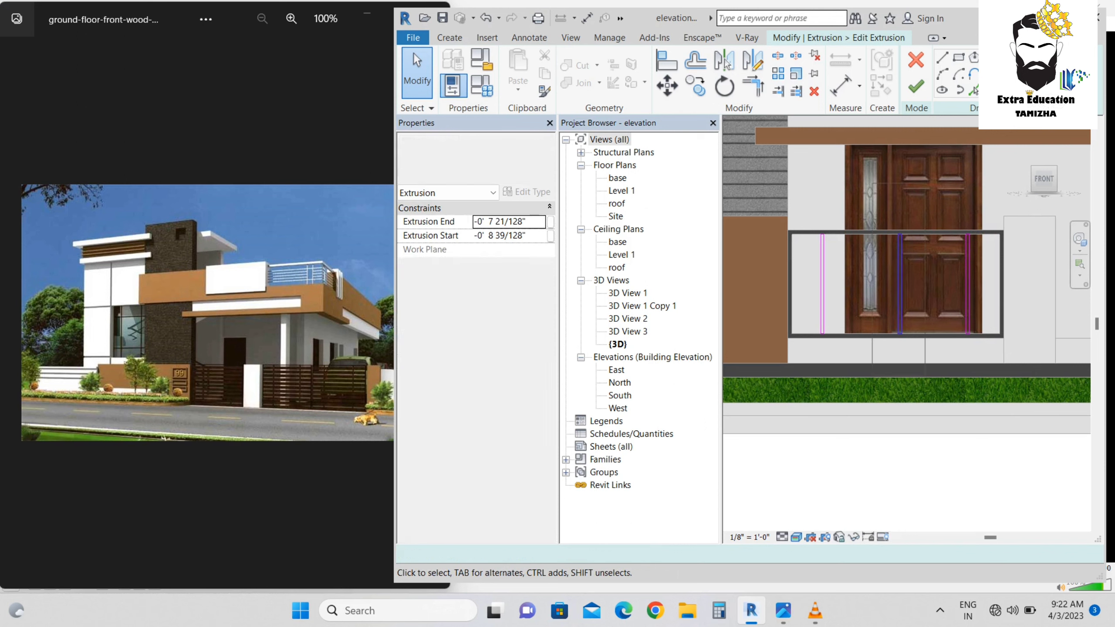
left_click(917, 87)
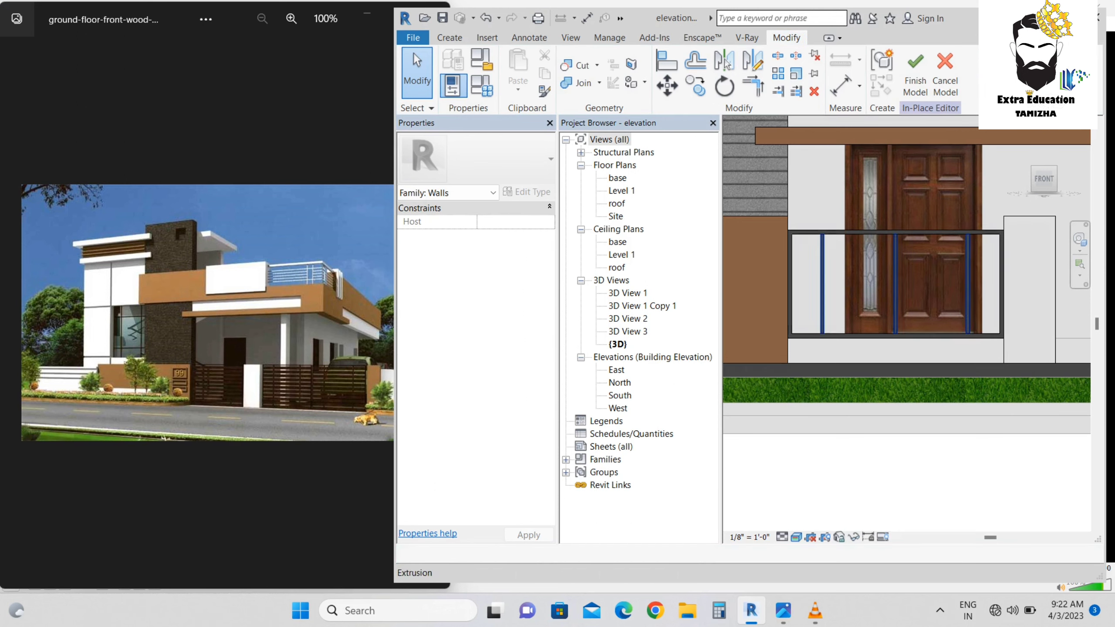
Copy the three-bar extrusion to the left by about half of the bar spacing
left_click(895, 263)
key("c")
key("o")
left_click(895, 264)
left_click(861, 263)
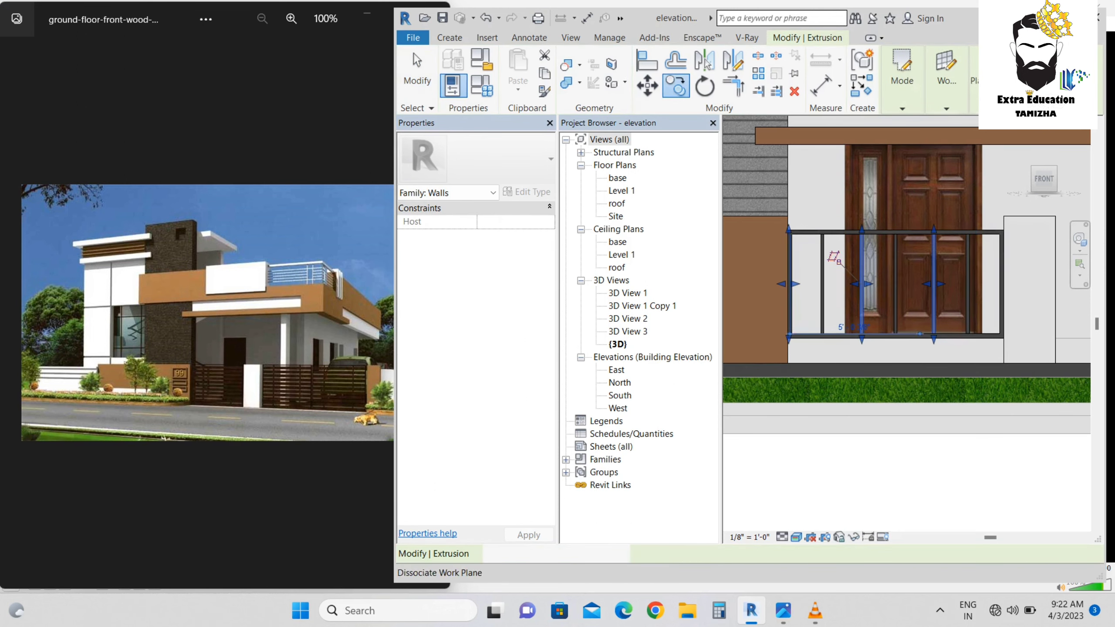
Replace the copied bars' sketch with a thin horizontal rail spanning the frame's inner width just below its top member
left_click(903, 66)
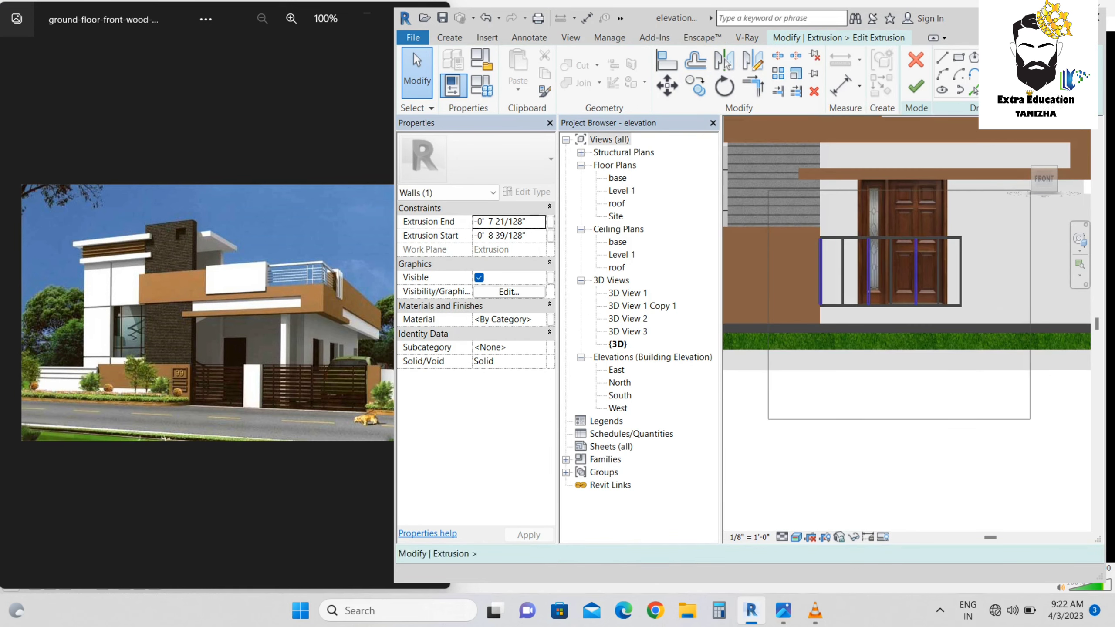
scroll(821, 259, "up", 5)
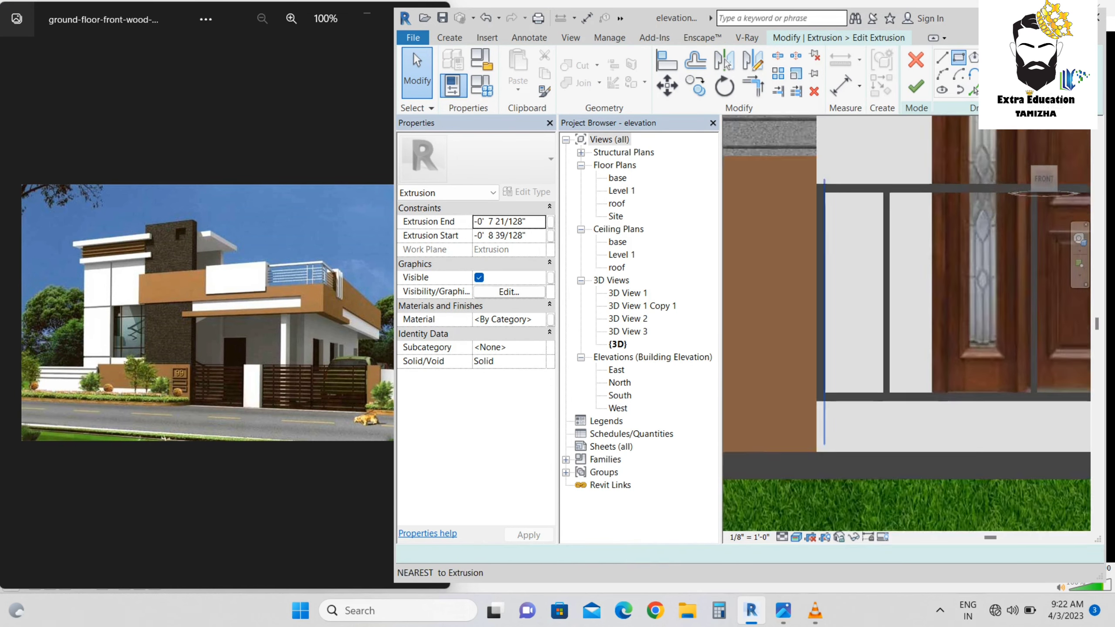
key("r")
key("c")
left_click(825, 188)
middle_click_drag(1045, 178, 851, 207)
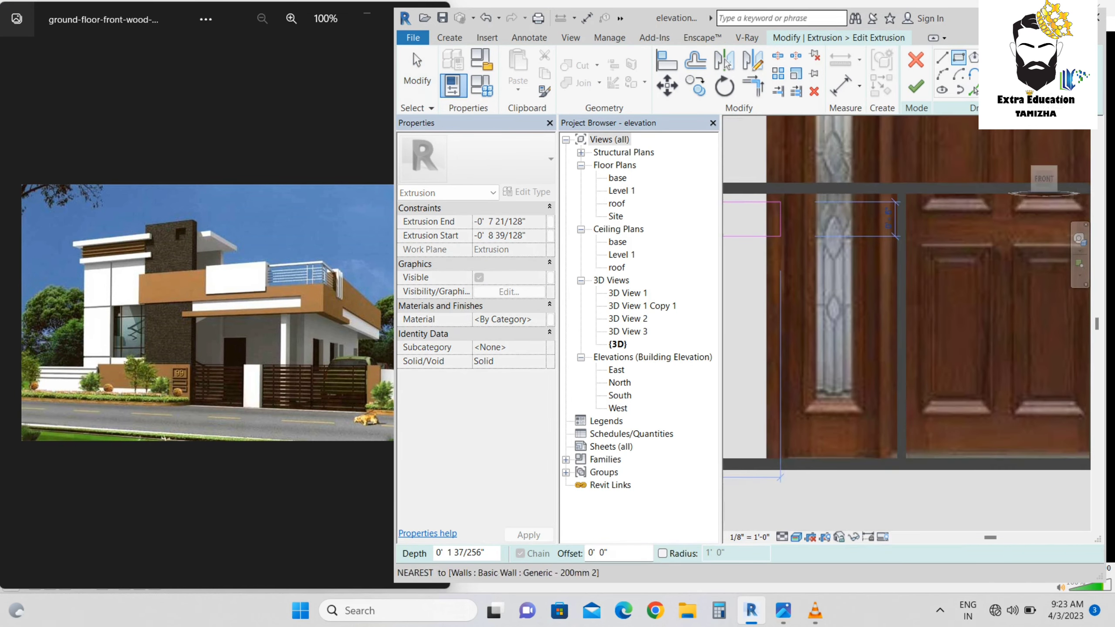
middle_click_drag(1049, 209, 878, 208)
scroll(953, 228, "up", 2)
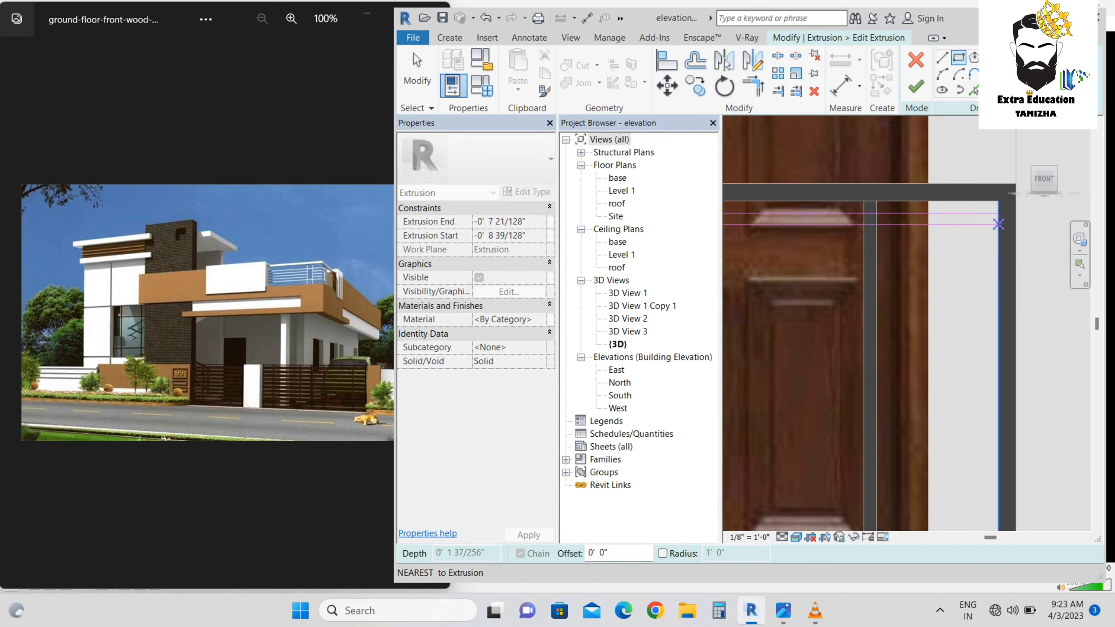
left_click(998, 228)
key("Escape")
key("Escape")
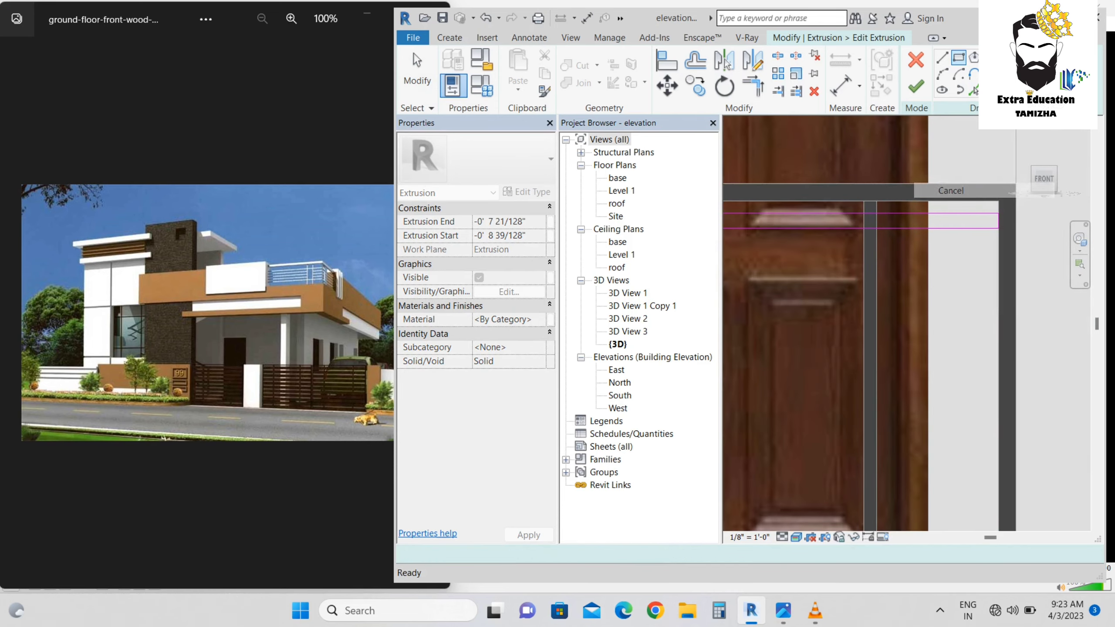
Copy the horizontal rail's sketch lines a short gap below the first rail, starting from the frame's top inner corner
scroll(966, 264, "down", 4)
scroll(982, 331, "down", 2)
left_click_drag(1028, 377, 760, 192)
scroll(757, 191, "up", 2)
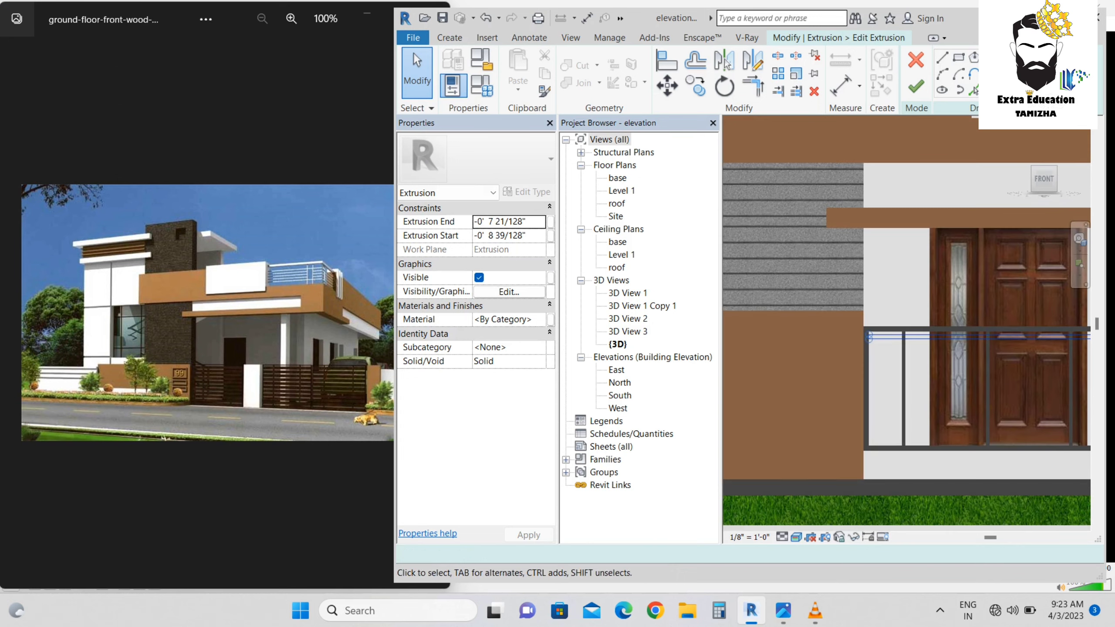
key("c")
key("o")
scroll(871, 337, "up", 4)
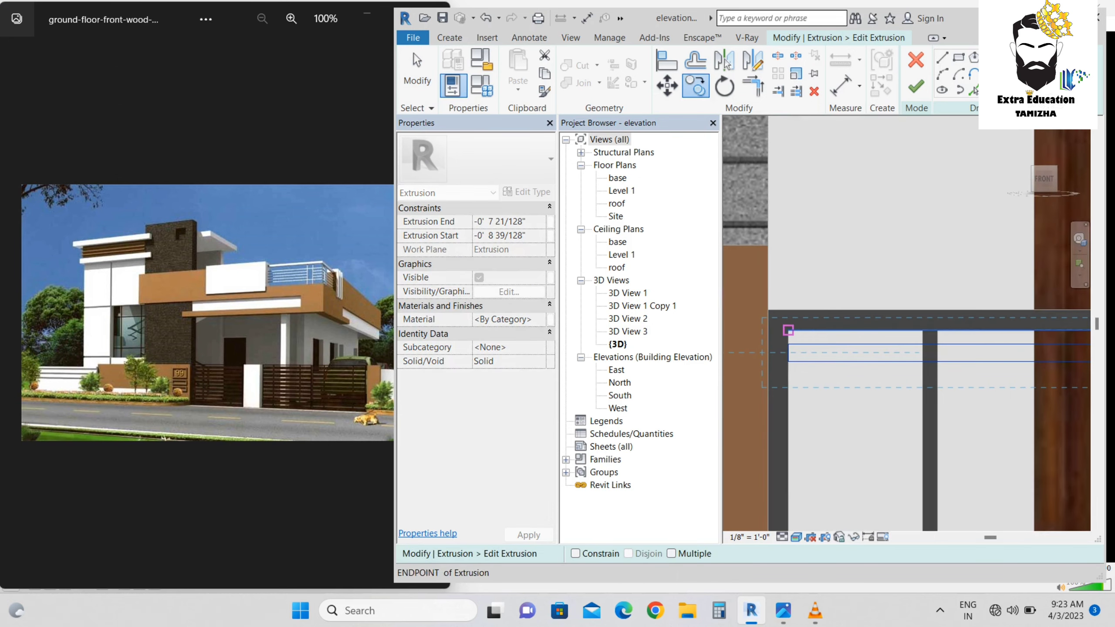
left_click(788, 361)
middle_click_drag(789, 361, 781, 287)
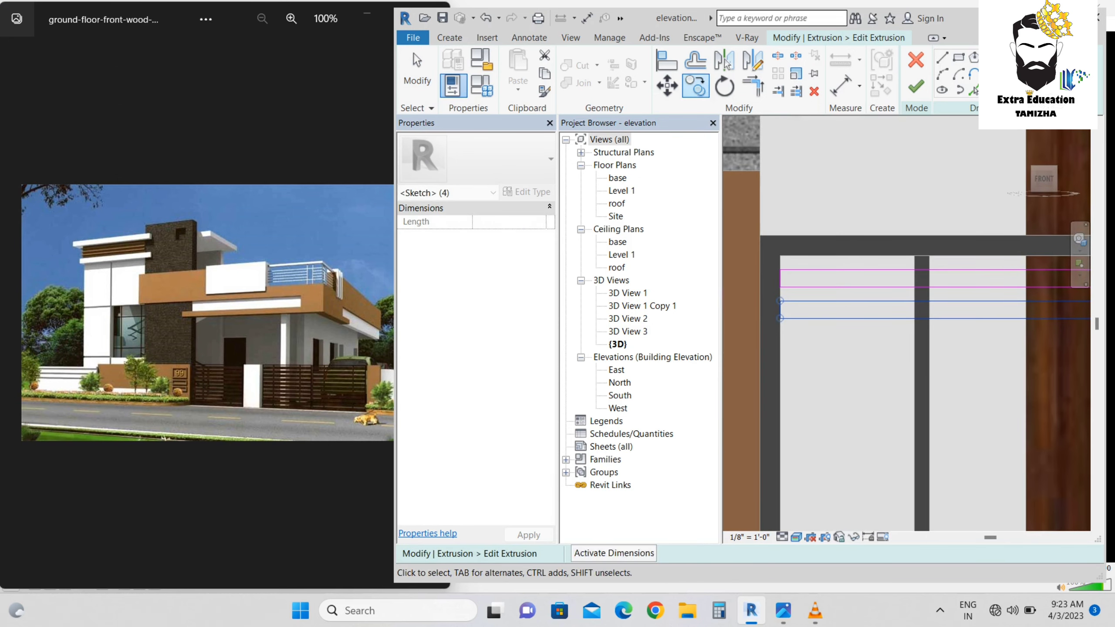
Copy the rail sketches repeatedly down the gate at even spacing to the frame's bottom member and finish the extrusion sketch
key("c")
key("o")
left_click(780, 287)
left_click(780, 318)
left_click(780, 350)
left_click(781, 382)
middle_click_drag(788, 397, 776, 268)
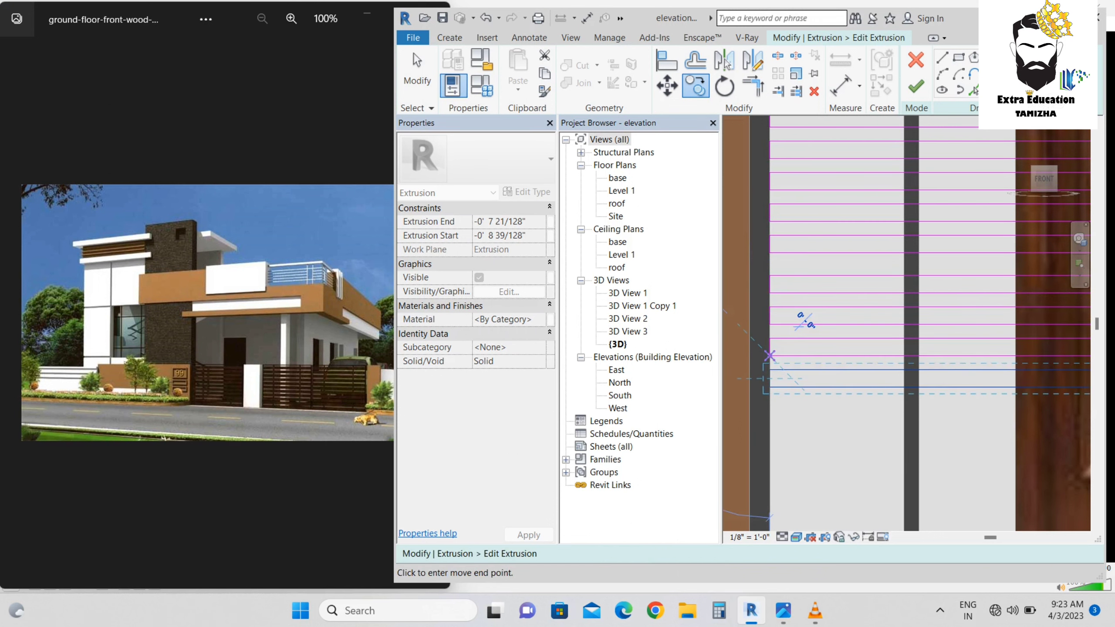
left_click(770, 387)
middle_click_drag(769, 386, 768, 286)
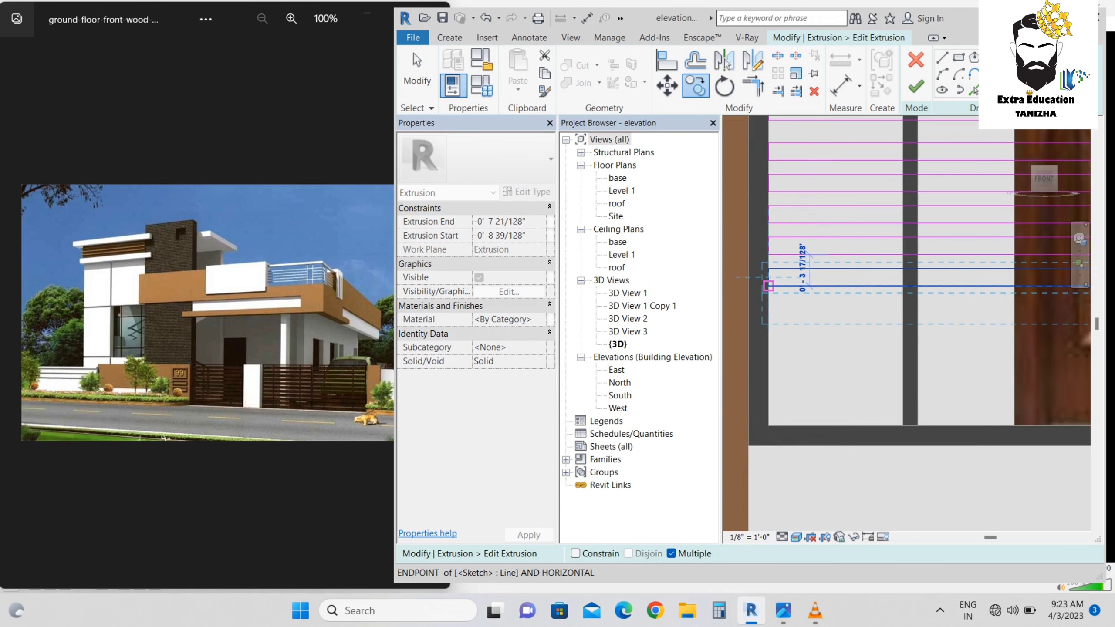
left_click(768, 317)
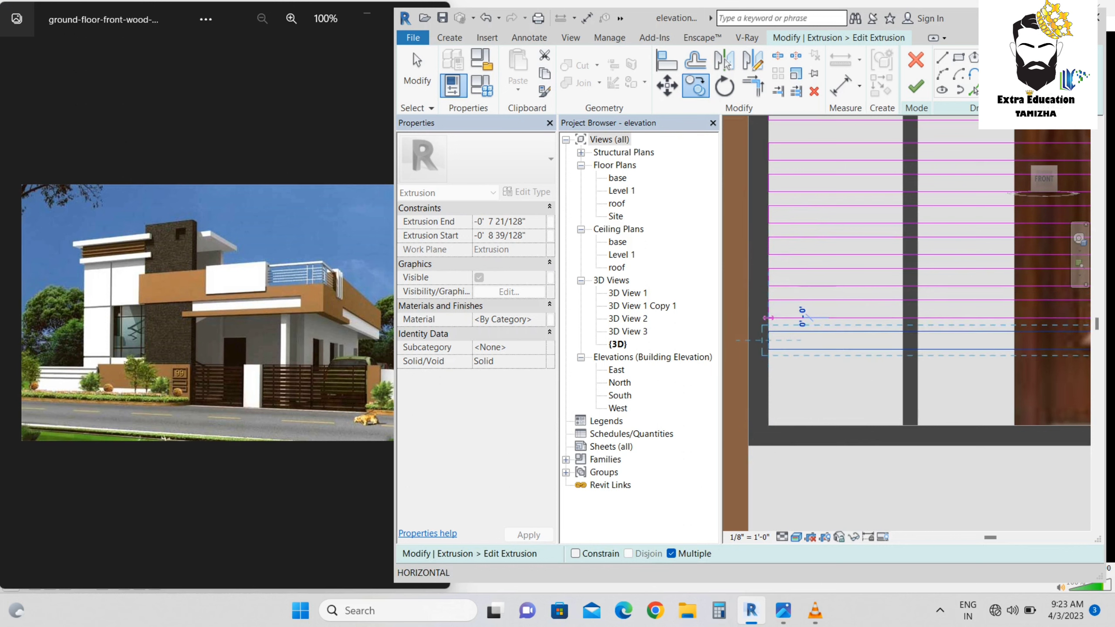
left_click(768, 350)
left_click(769, 380)
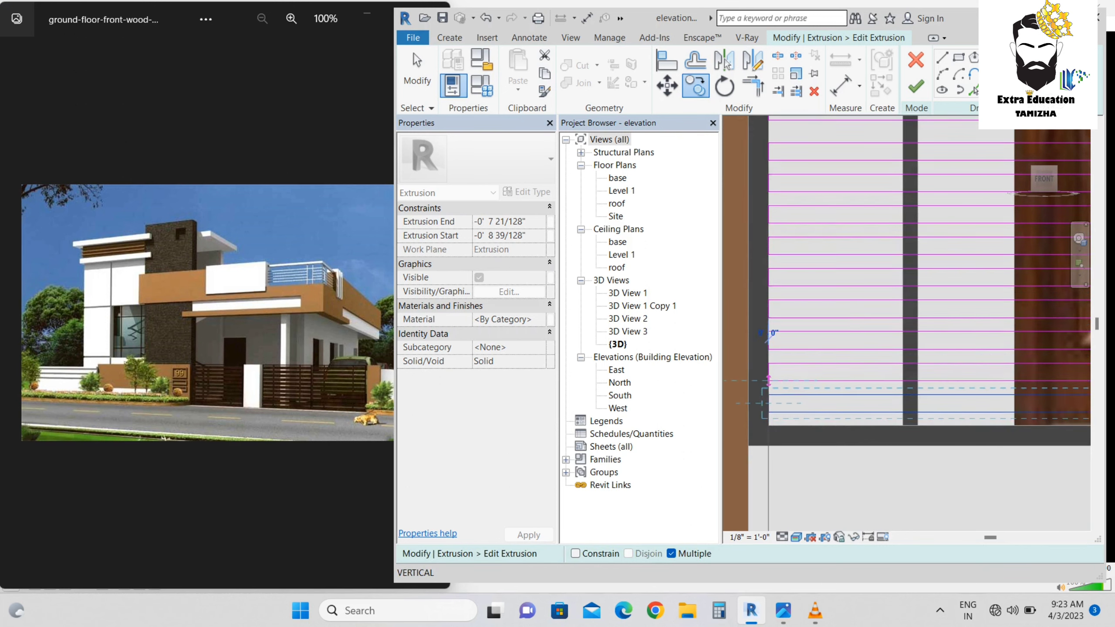
scroll(772, 379, "down", 5)
left_click(916, 87)
Examine how the rails sit against the vertical bars and frame in 3D and return to the front view
middle_click_drag(907, 298, 968, 327, "shift")
key("Escape")
key("Escape")
left_click(968, 327)
scroll(880, 177, "up", 5)
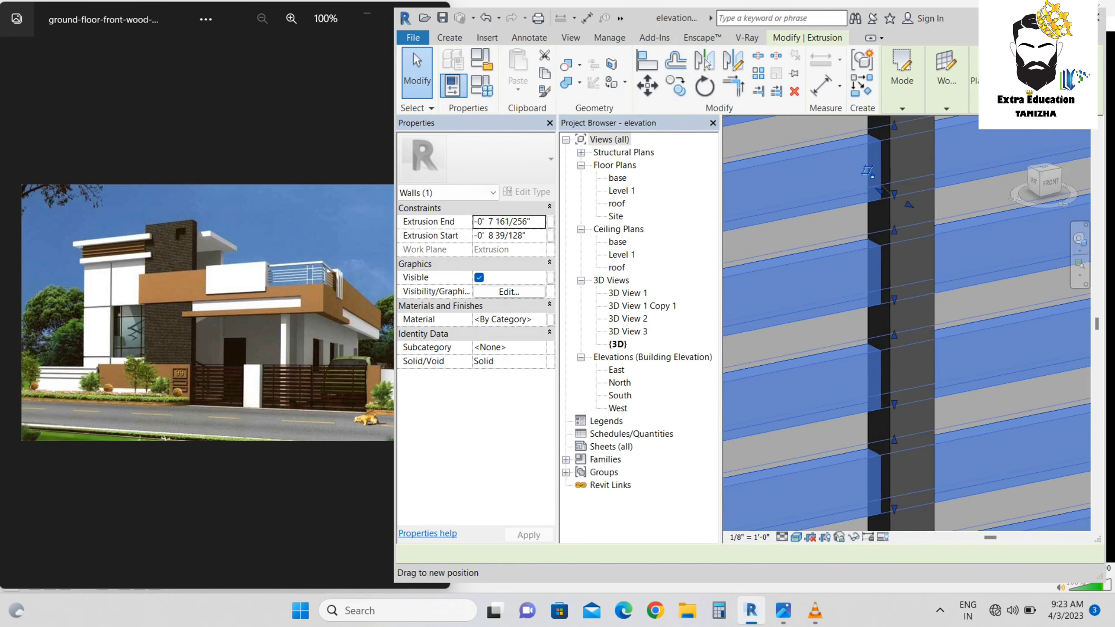
key("Escape")
scroll(872, 172, "down", 5)
scroll(886, 229, "down", 5)
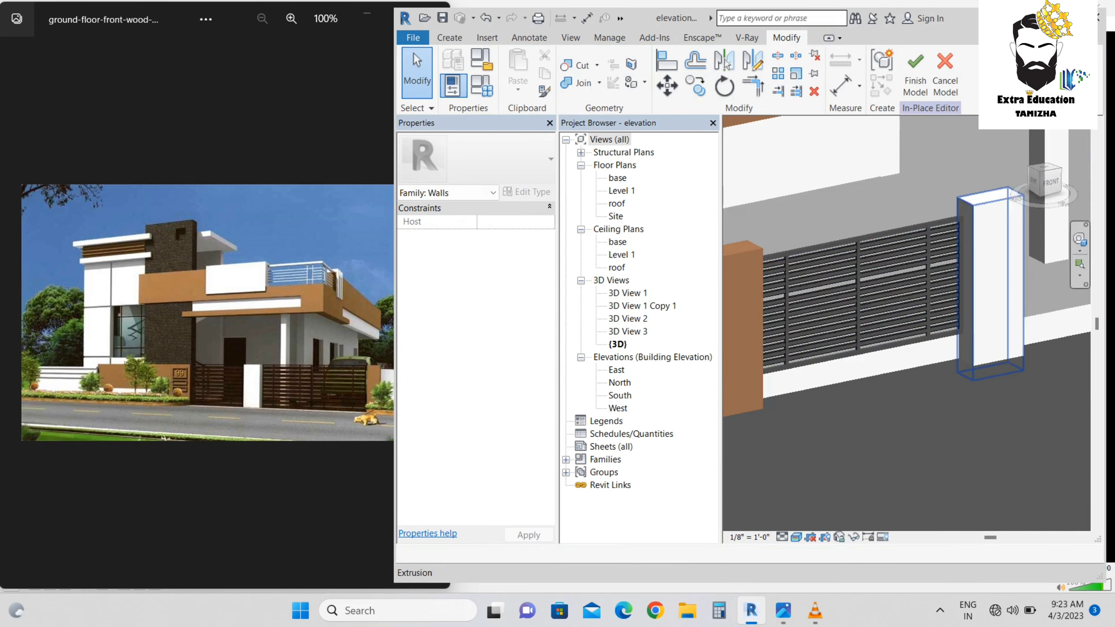
left_click(1051, 182)
scroll(829, 314, "up", 10)
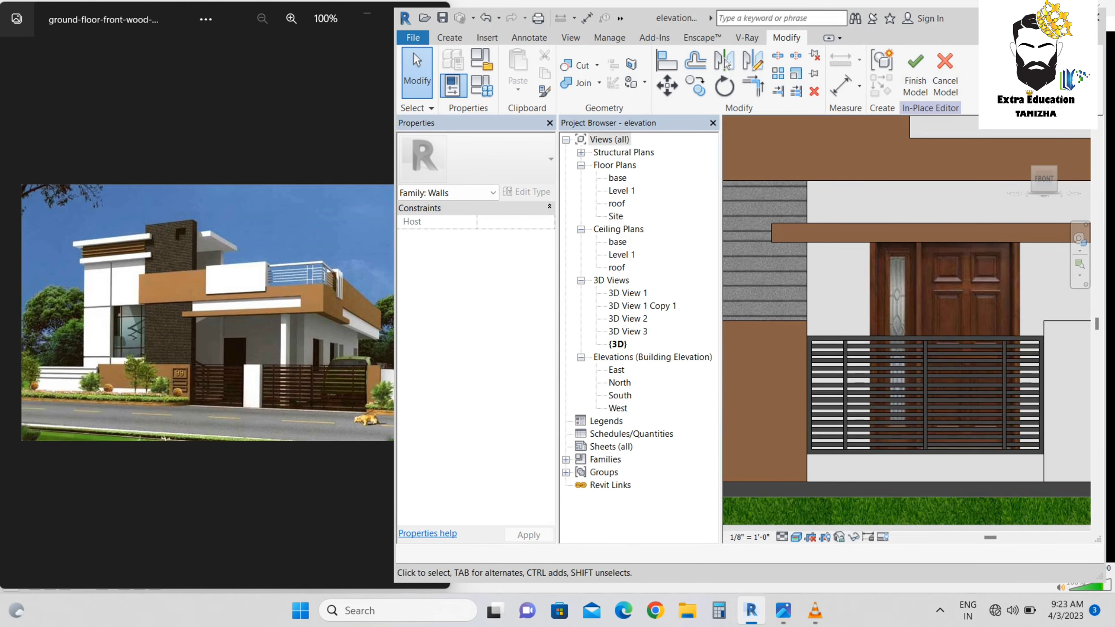
Select the gate's frame, bars and rails together and create a new material for them in the Material Browser
left_click_drag(766, 282, 1053, 482)
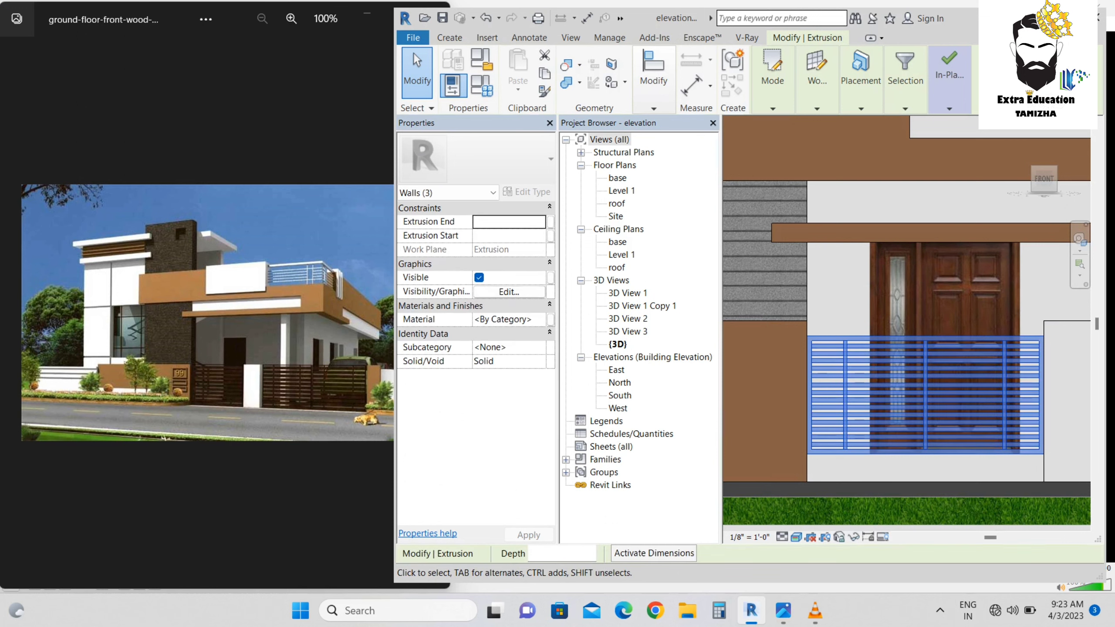
left_click(514, 319)
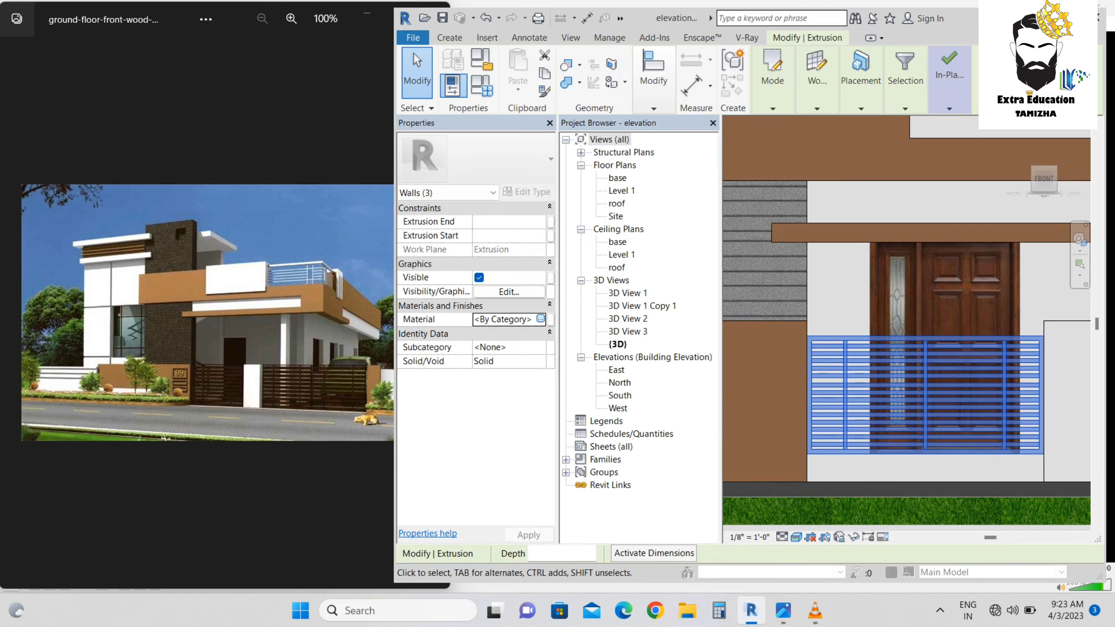
left_click(540, 319)
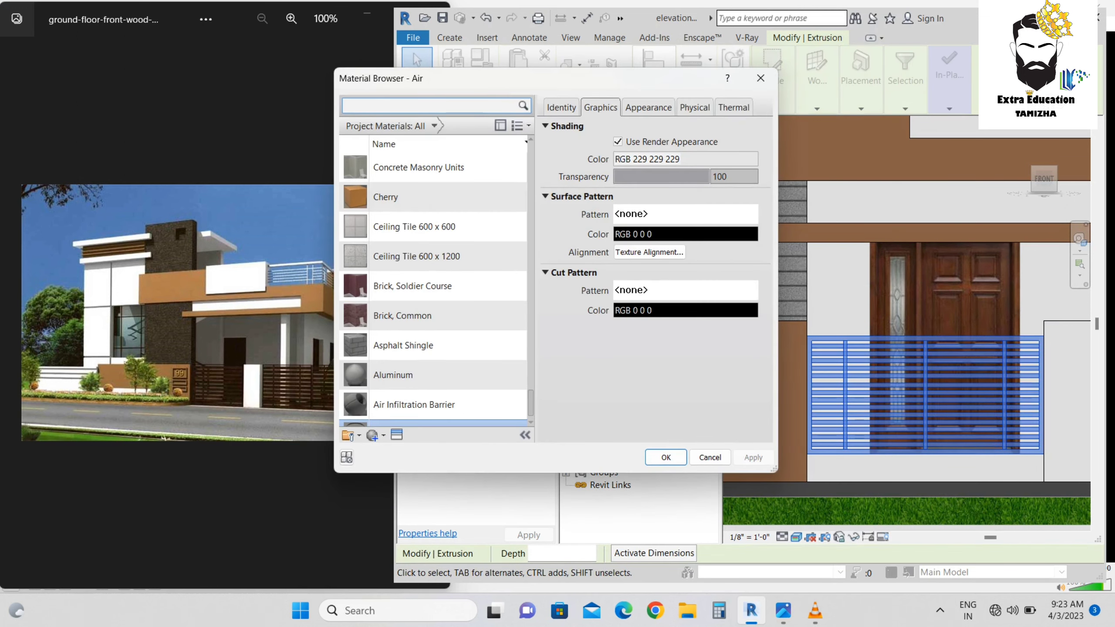
left_click_drag(465, 77, 578, 72)
left_click(566, 257)
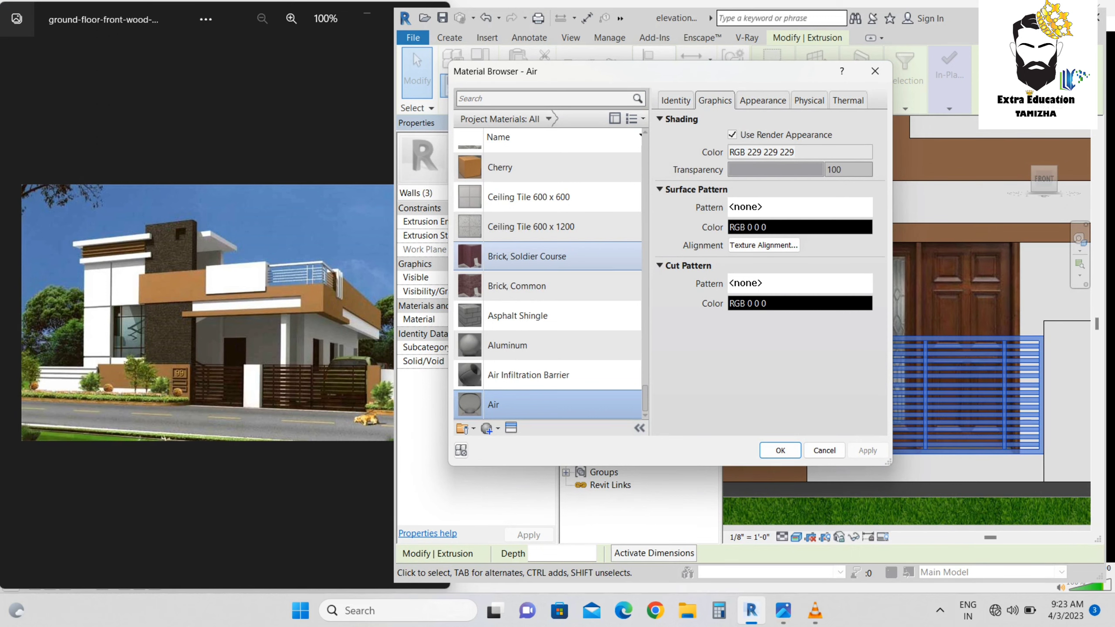
scroll(549, 286, "up", 3)
left_click(498, 428)
left_click(518, 446)
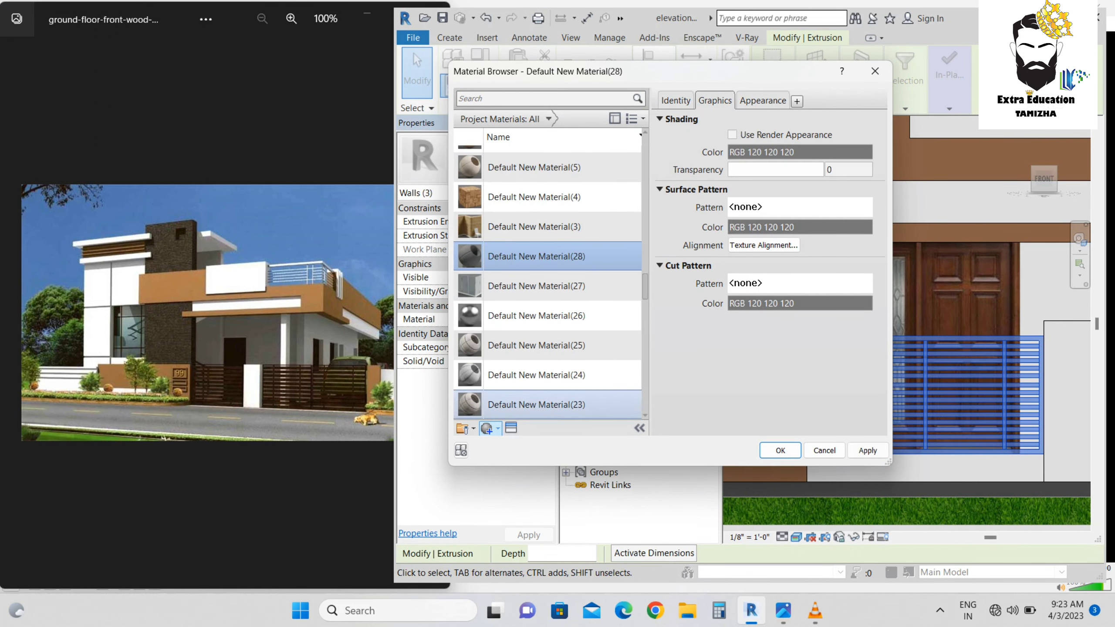
Browse for the new material's appearance image in the "wall paint" texture folder on New Volume (E:)
left_click(763, 100)
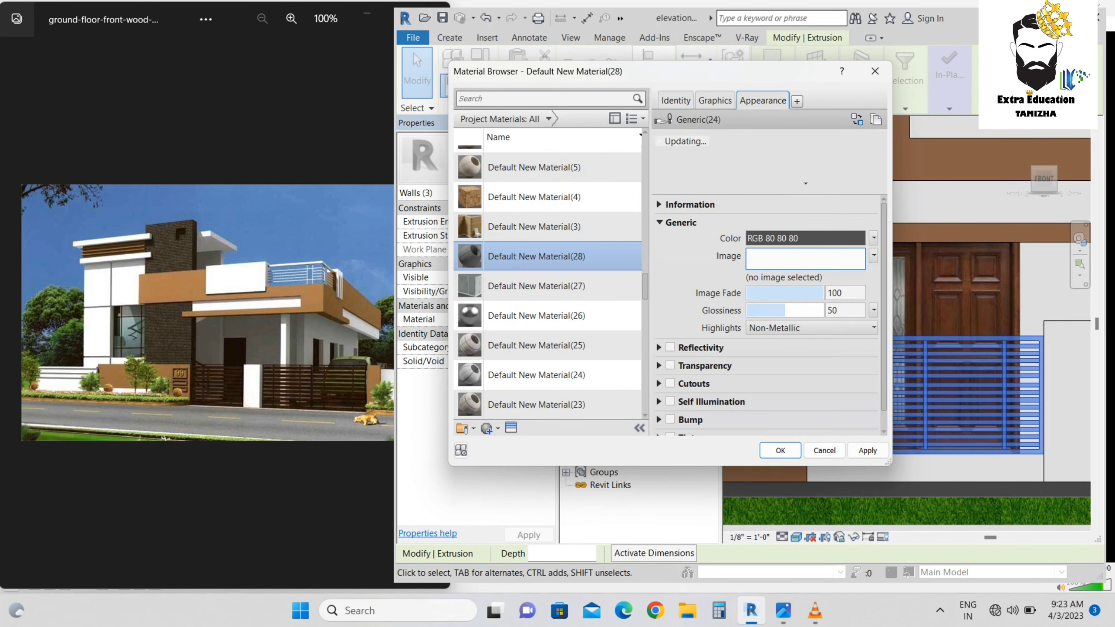
left_click(805, 259)
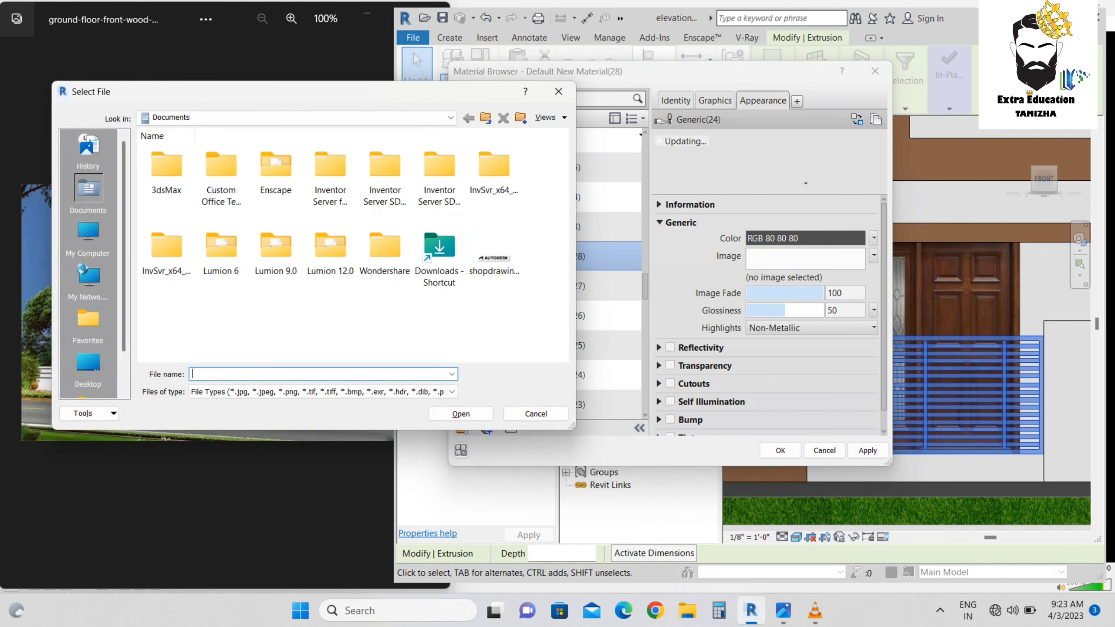
left_click(88, 235)
double_click(221, 192)
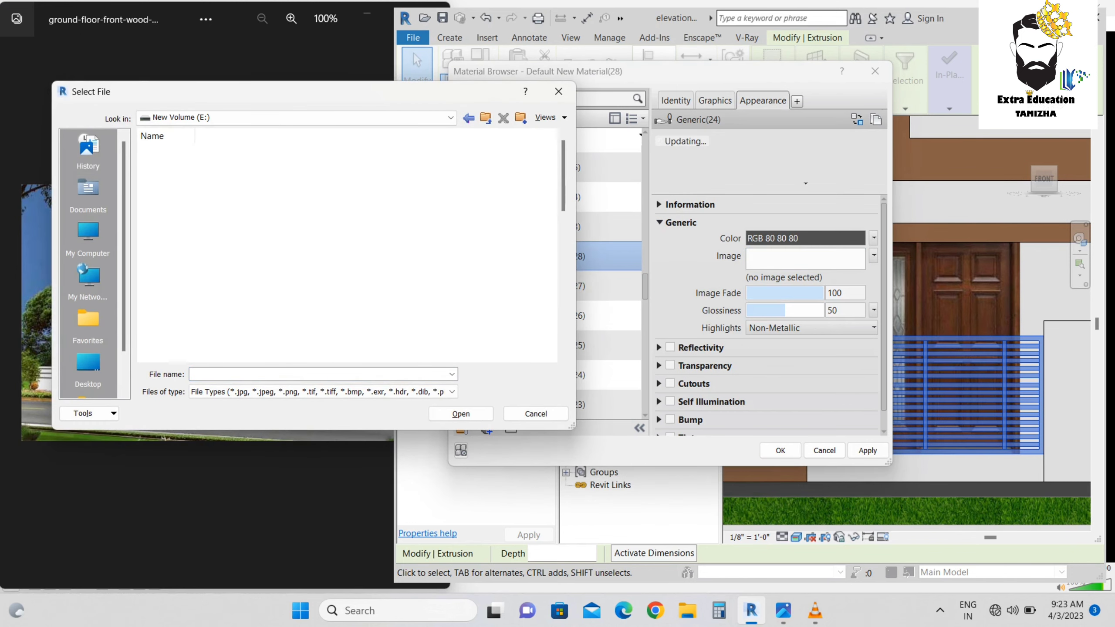
scroll(385, 276, "down", 10)
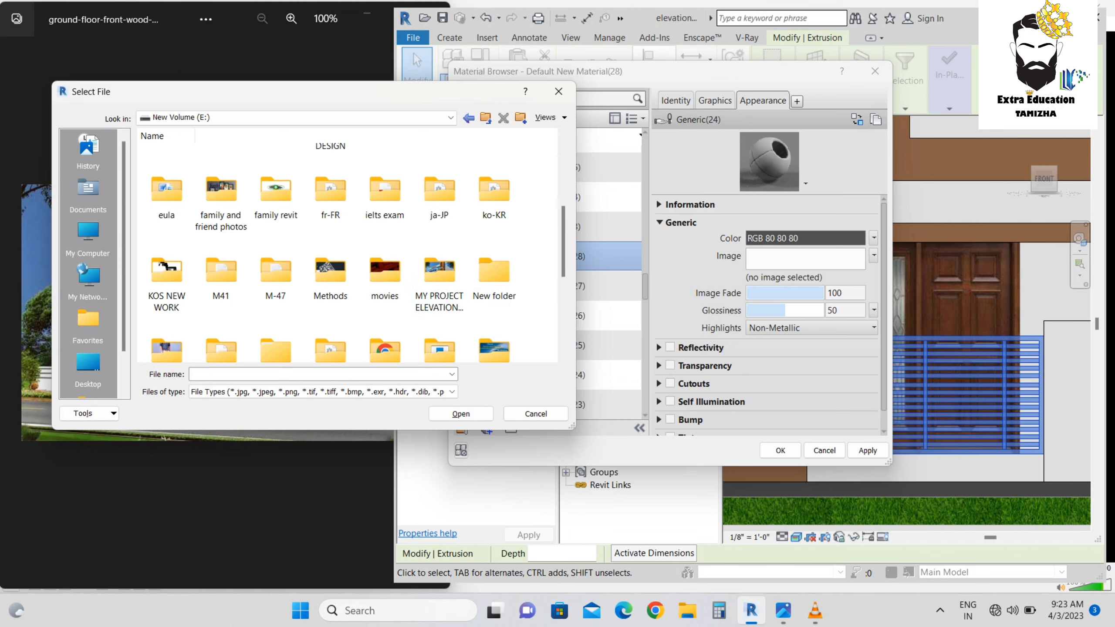
scroll(385, 277, "down", 3)
double_click(385, 240)
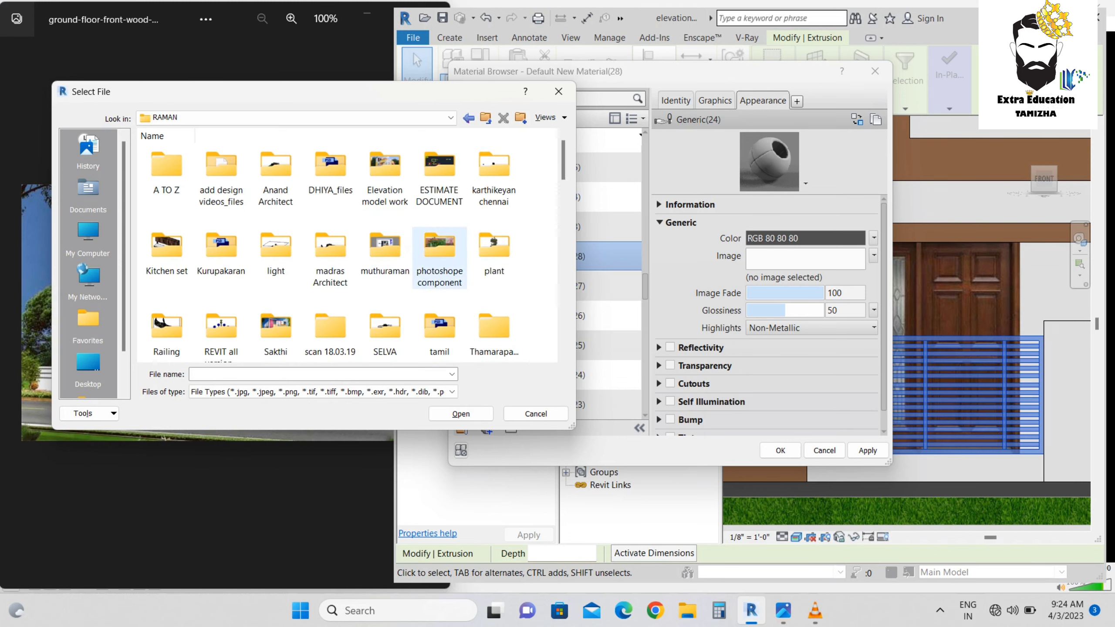
double_click(440, 250)
double_click(494, 248)
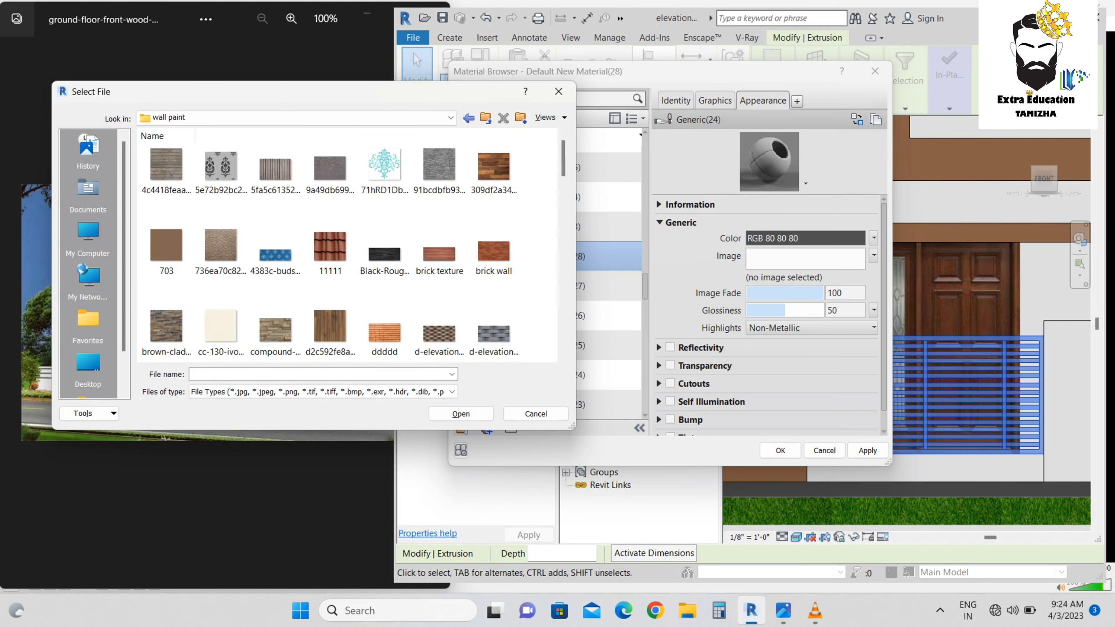
Load the wood-grain image starting with "R72d15c75" as the material's texture and assign the material to the gate
scroll(495, 248, "down", 6)
scroll(357, 254, "down", 5)
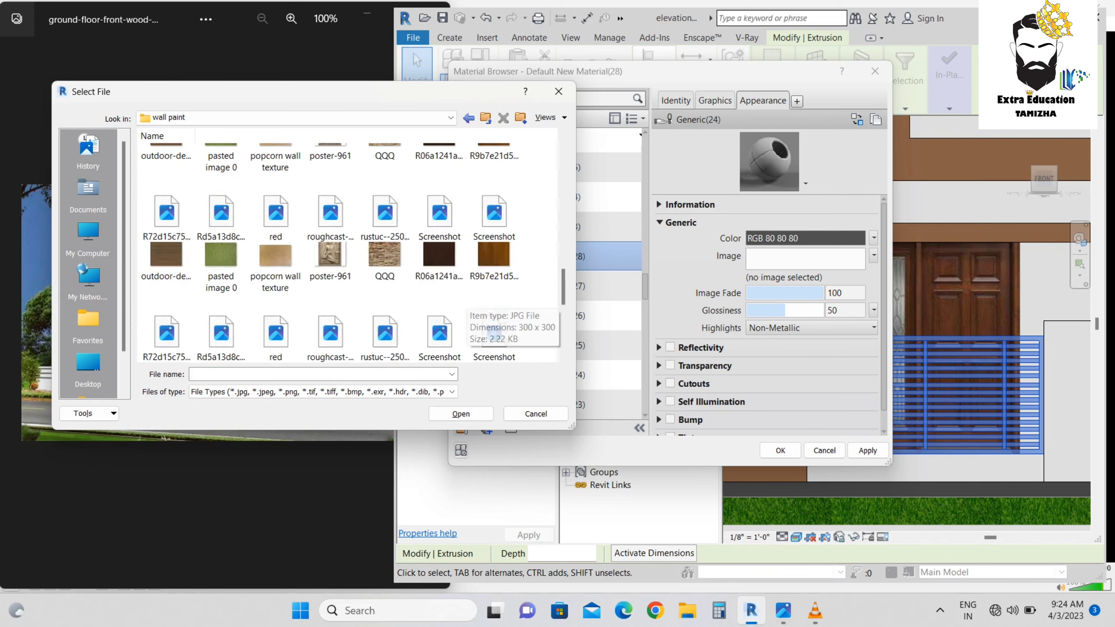
scroll(276, 303, "down", 1)
scroll(221, 264, "up", 1)
scroll(343, 219, "down", 1)
scroll(210, 260, "up", 1)
left_click(166, 219)
left_click(461, 414)
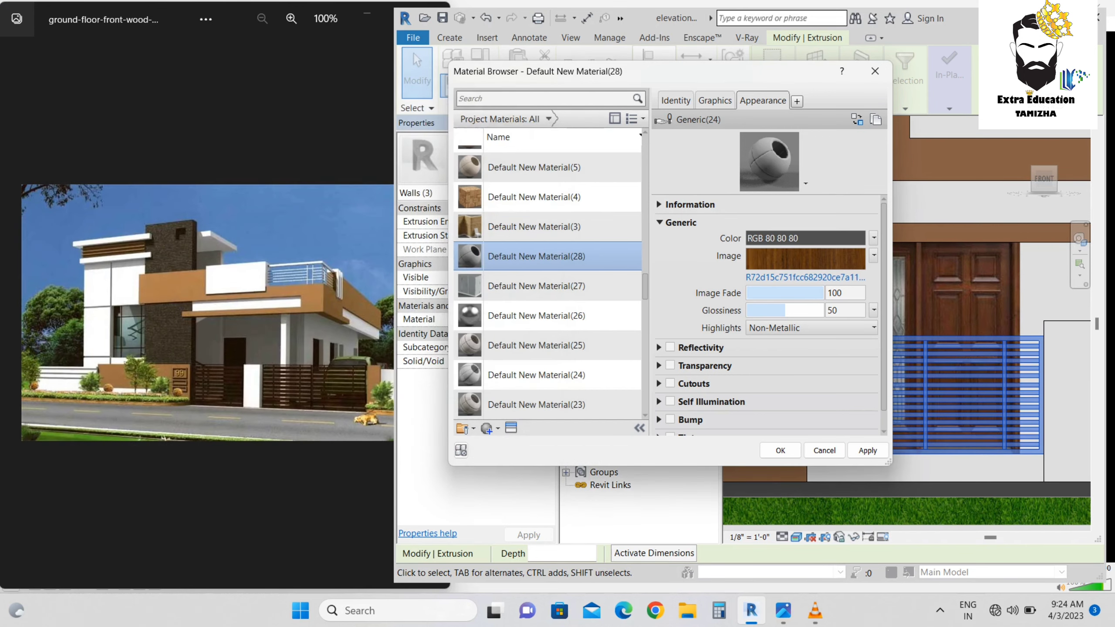
left_click(780, 451)
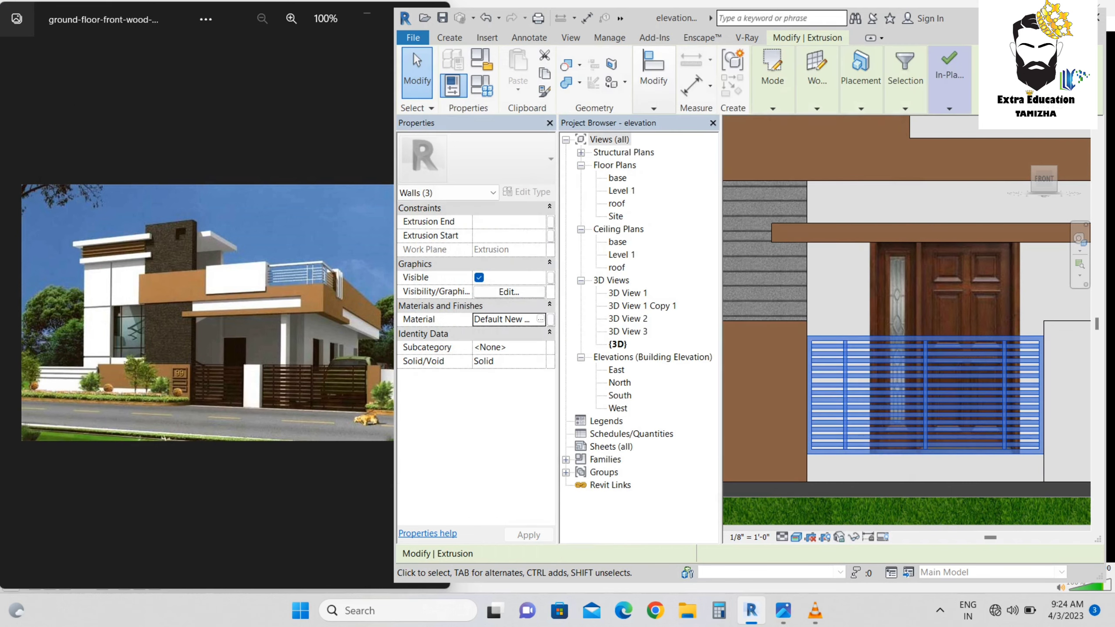
Copy the whole wood-textured gate to the adjacent opening, placing the copy against the far side of the middle pillar
left_click(949, 66)
scroll(782, 327, "down", 1)
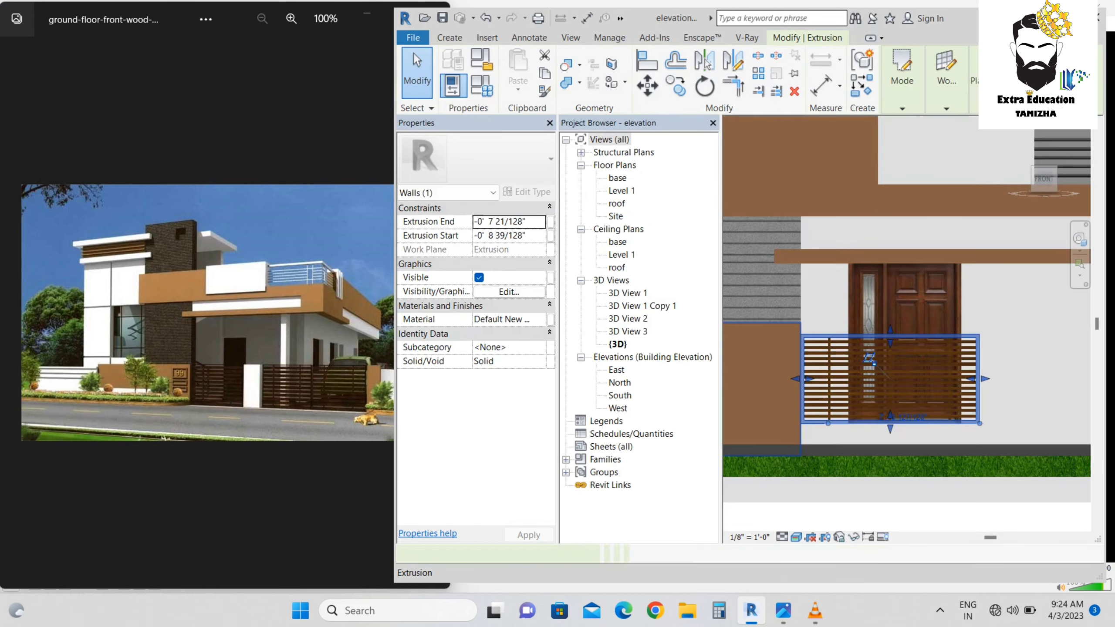
left_click(766, 290)
left_click_drag(767, 291, 1002, 433)
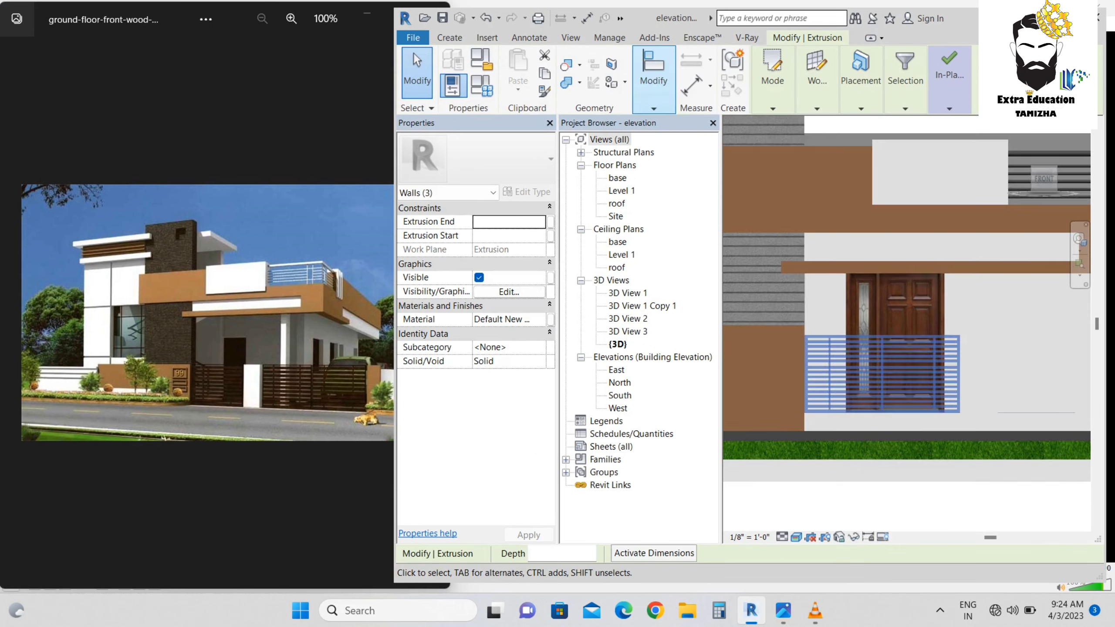
mouse_move(654, 80)
left_click(675, 154)
left_click(804, 325)
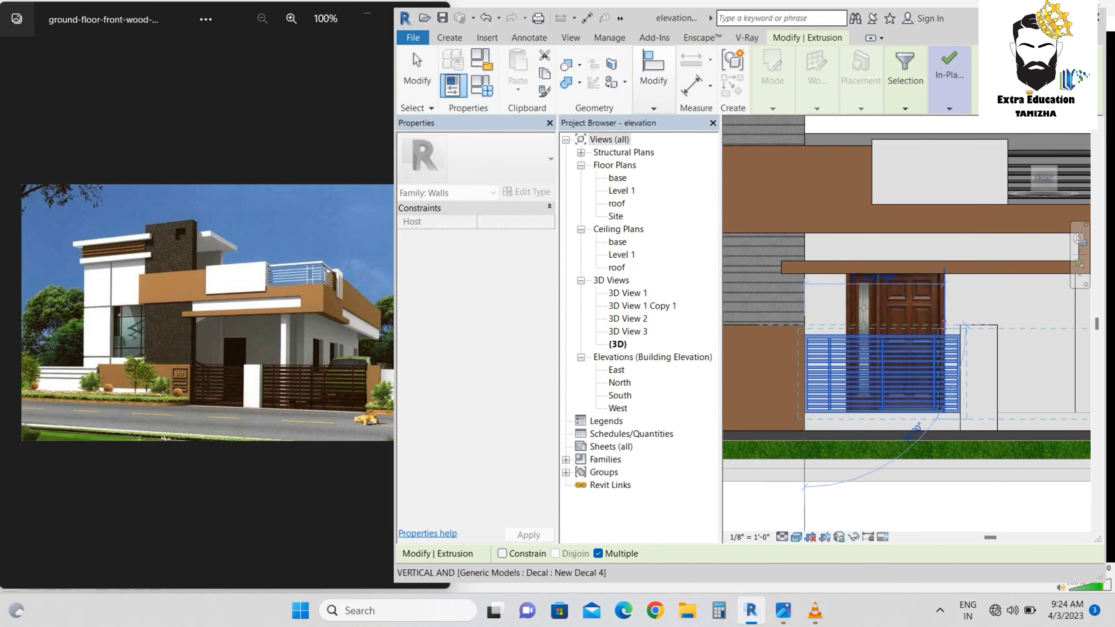
middle_click_drag(998, 325, 812, 303)
right_click(812, 303)
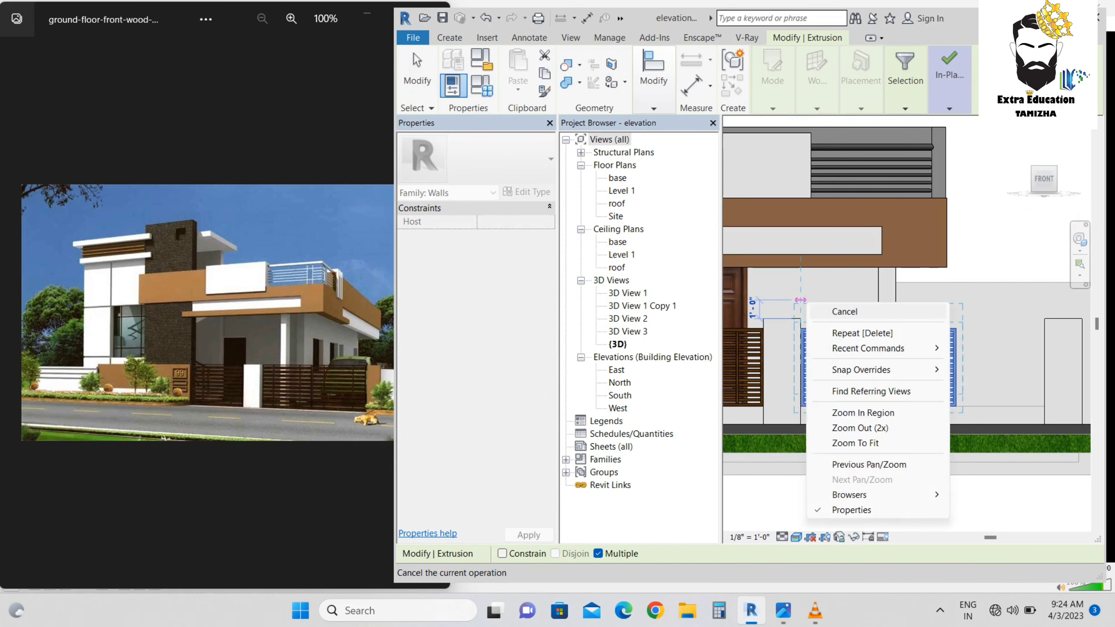
left_click(845, 312)
key("Escape")
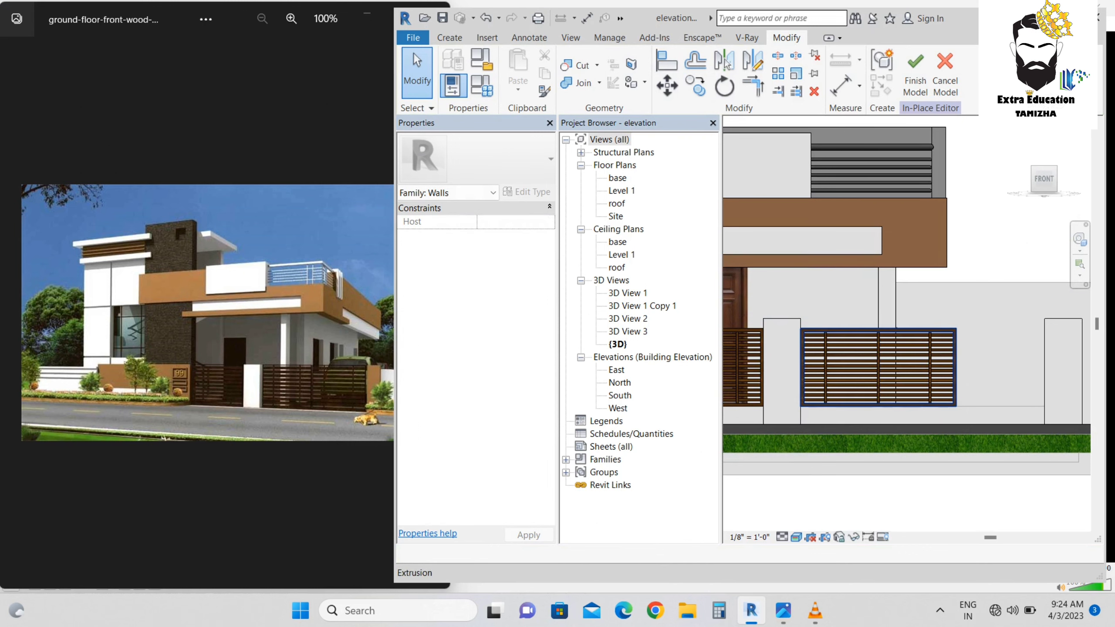
Stretch the copied gate frame's free end in its sketch to meet the end pillar and finish the extrusion
left_click(905, 330)
left_click(902, 82)
left_click(900, 142)
scroll(899, 308, "down", 1)
mouse_move(993, 354)
left_mouse_down()
mouse_move(926, 356)
mouse_move(942, 355)
left_mouse_up()
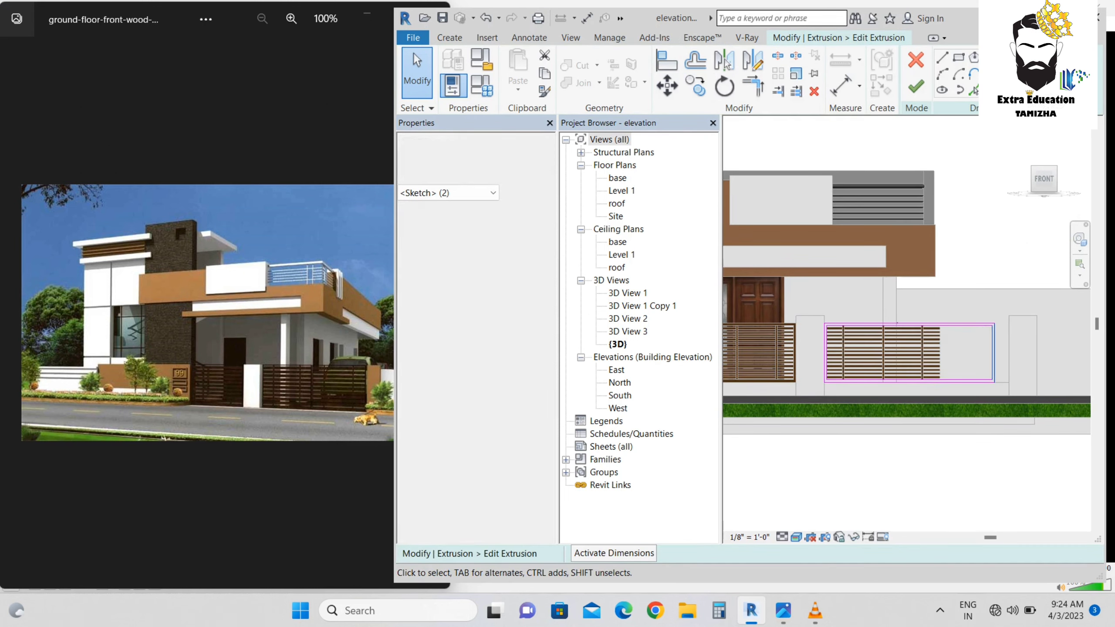
left_click(916, 86)
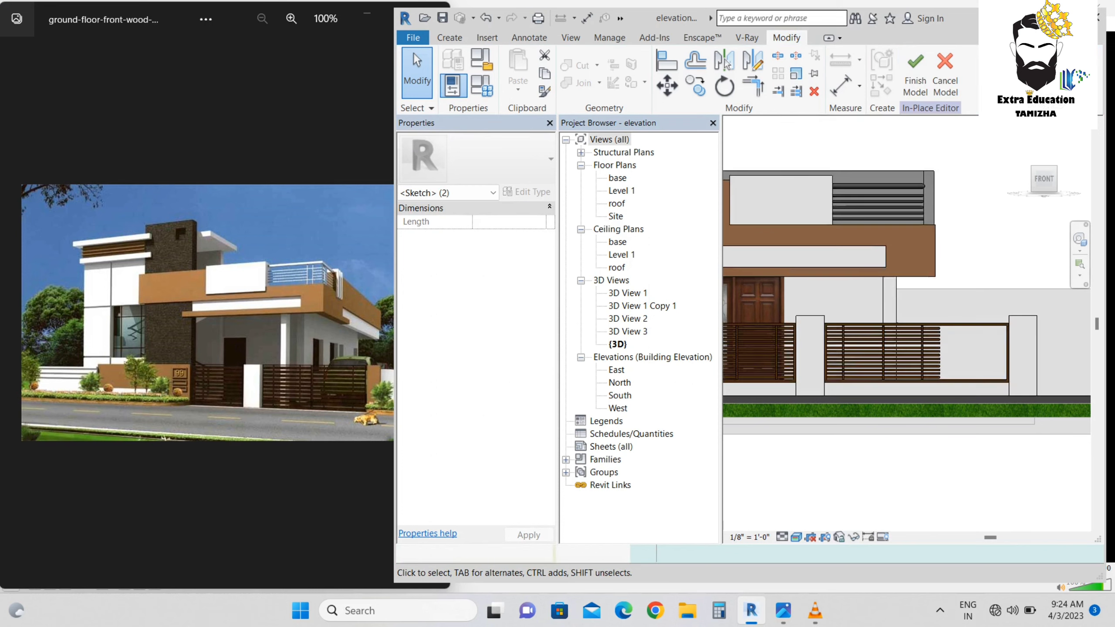
Extend the copied gate's horizontal rails in their sketch to the stretched frame's end member and finish the extrusion
scroll(985, 347, "up", 2)
left_click(894, 350)
scroll(887, 338, "down", 2)
left_click(902, 82)
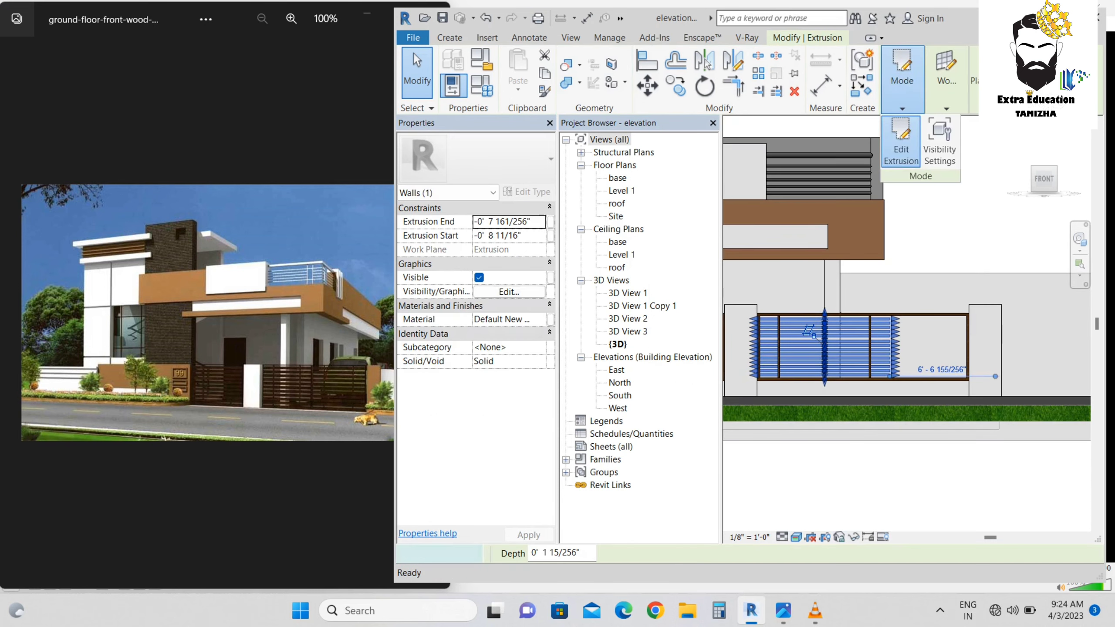
left_click(900, 142)
left_click_drag(943, 449, 942, 449)
key("Right")
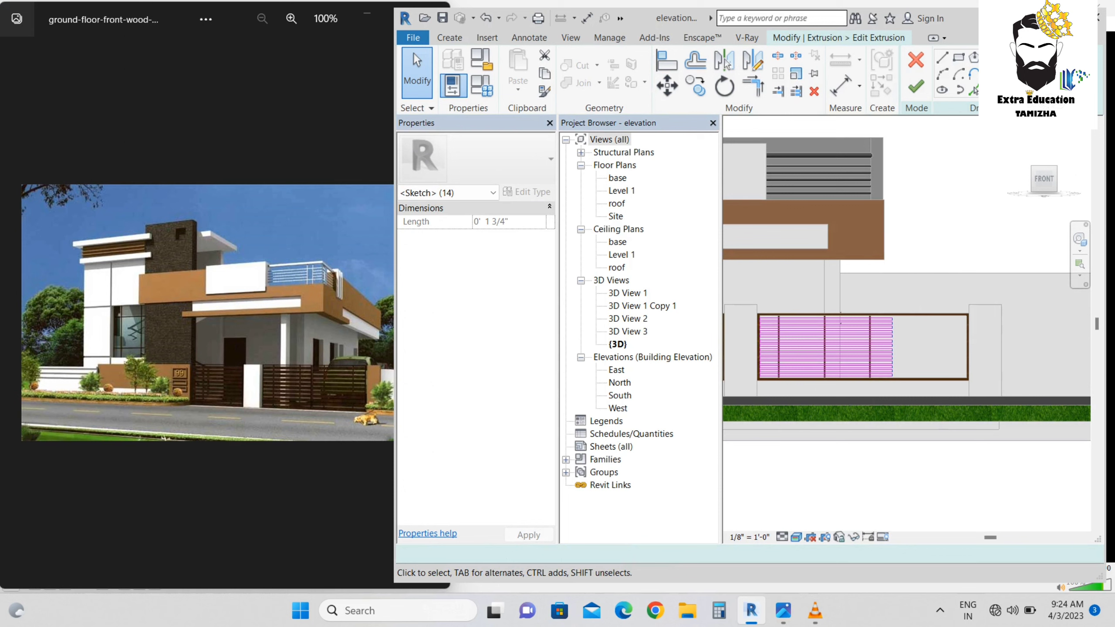
scroll(983, 305, "down", 2)
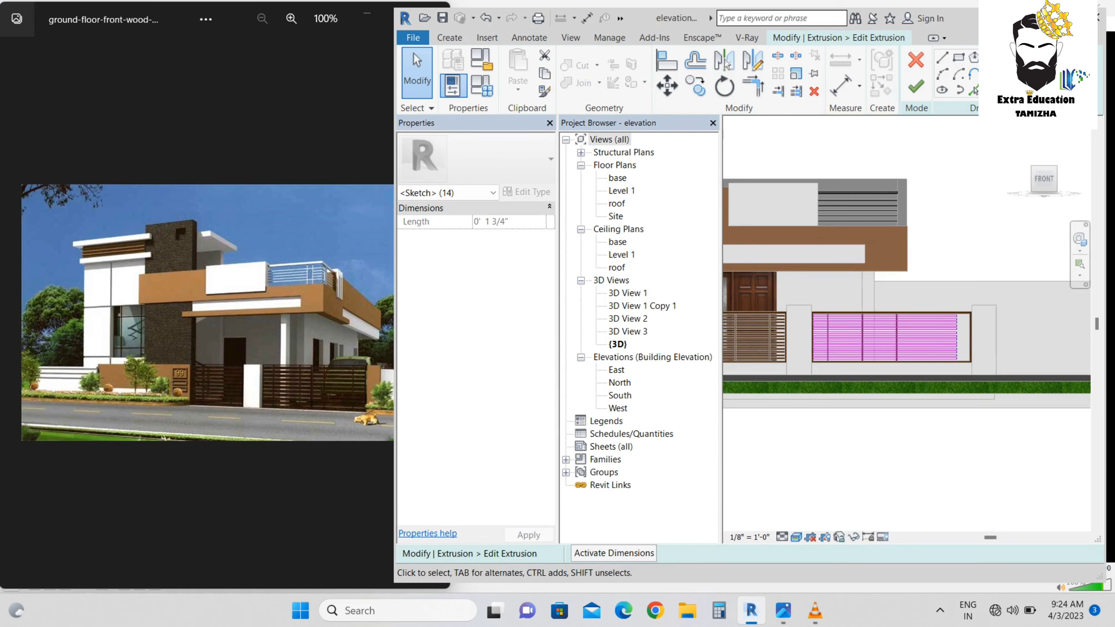
scroll(955, 283, "up", 3)
left_click(915, 86)
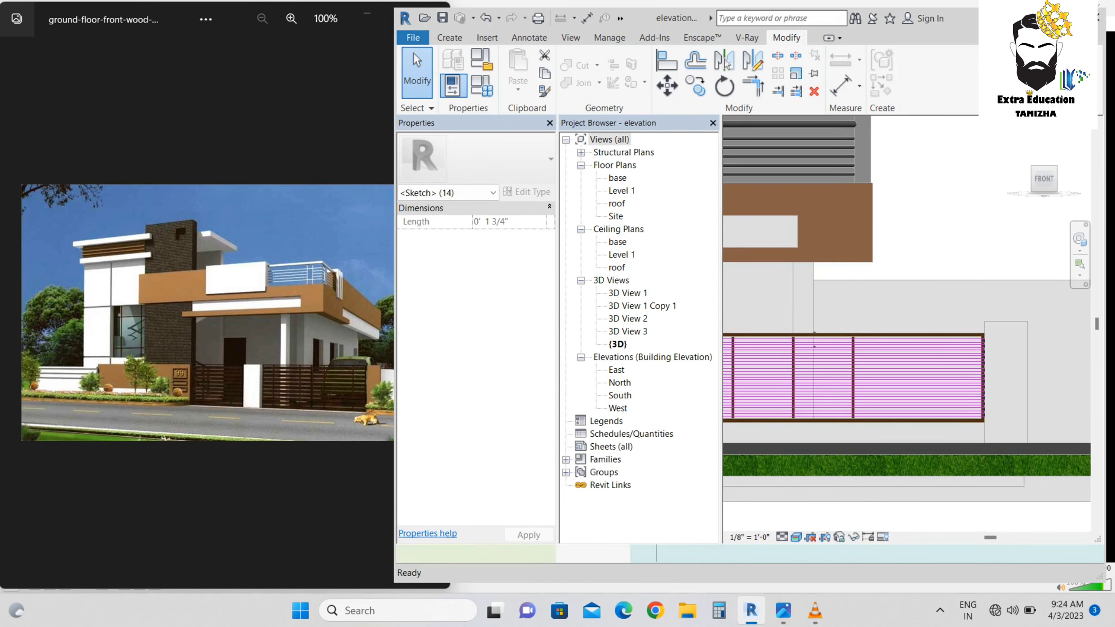
Add a fourth vertical bar in the copied gate's bar sketch, space the bars across the frame, and finish the extrusion
left_click(853, 363)
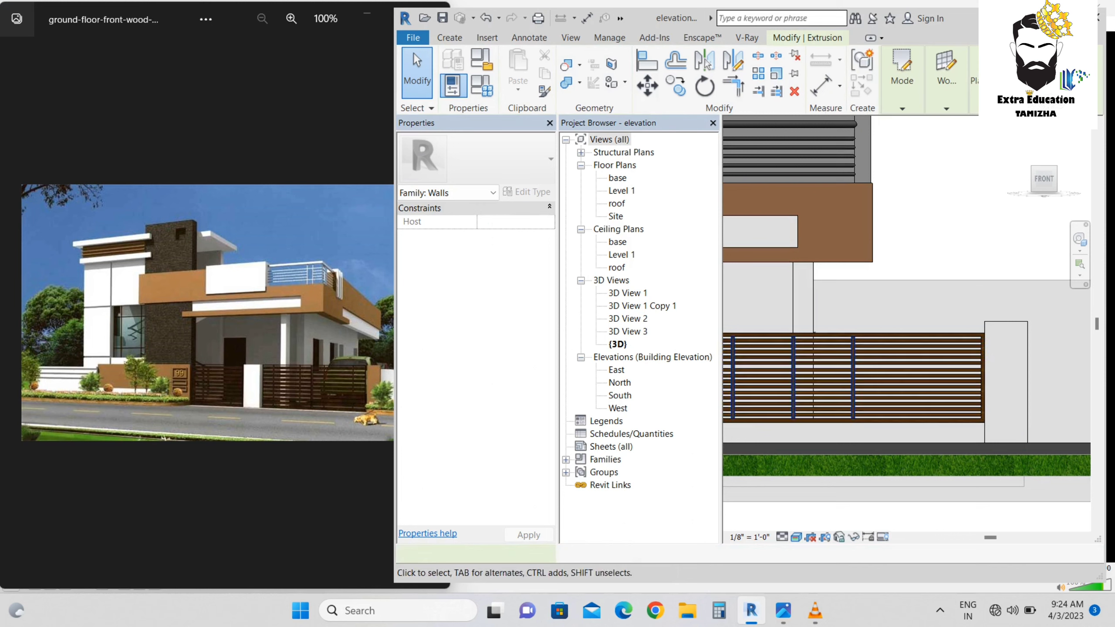
middle_click_drag(853, 365, 911, 355)
left_click(903, 80)
left_click(902, 147)
scroll(896, 273, "down", 1)
left_click_drag(886, 282, 947, 413)
left_click(696, 86)
left_click(859, 320)
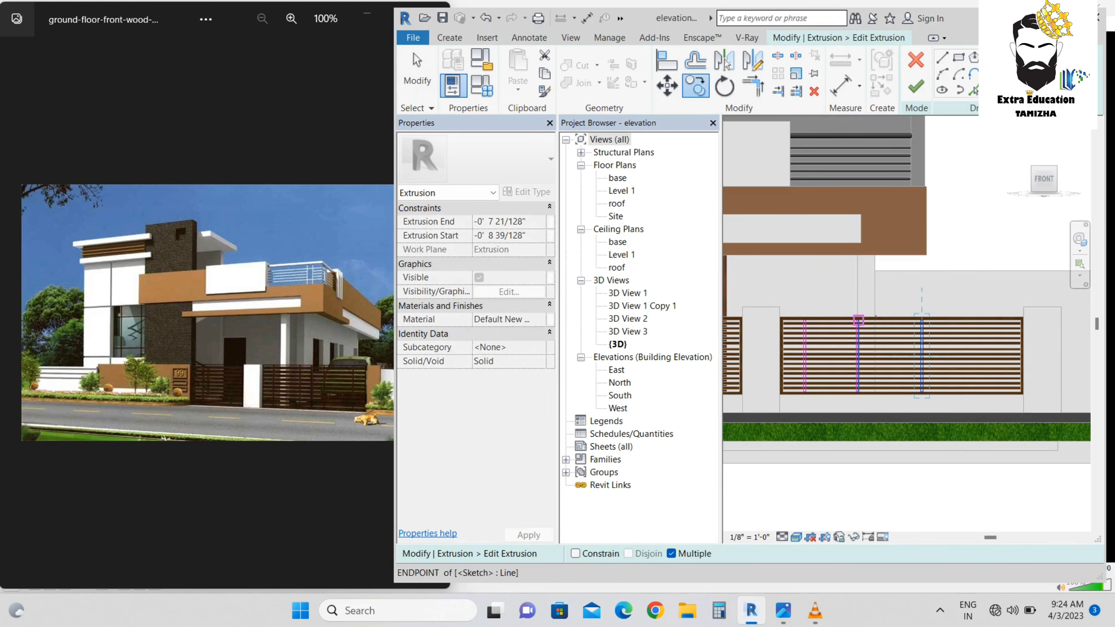
right_click(944, 234)
left_click(966, 243)
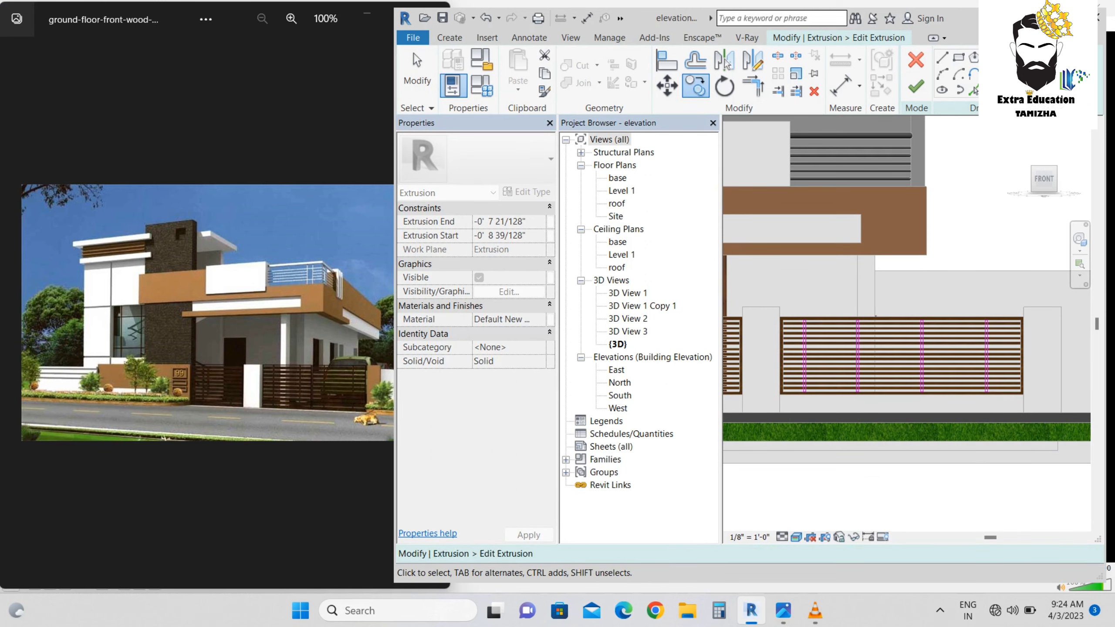
key("Escape")
left_click(915, 87)
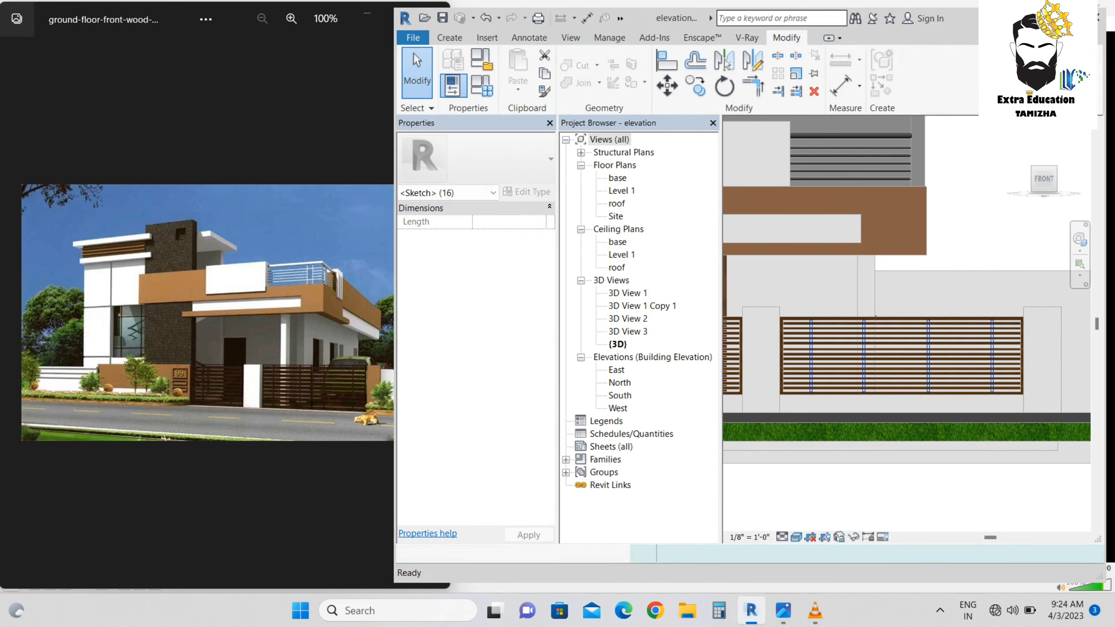
Examine both finished gates, the pillars and the road in front of the house from several angles
scroll(906, 290, "down", 2)
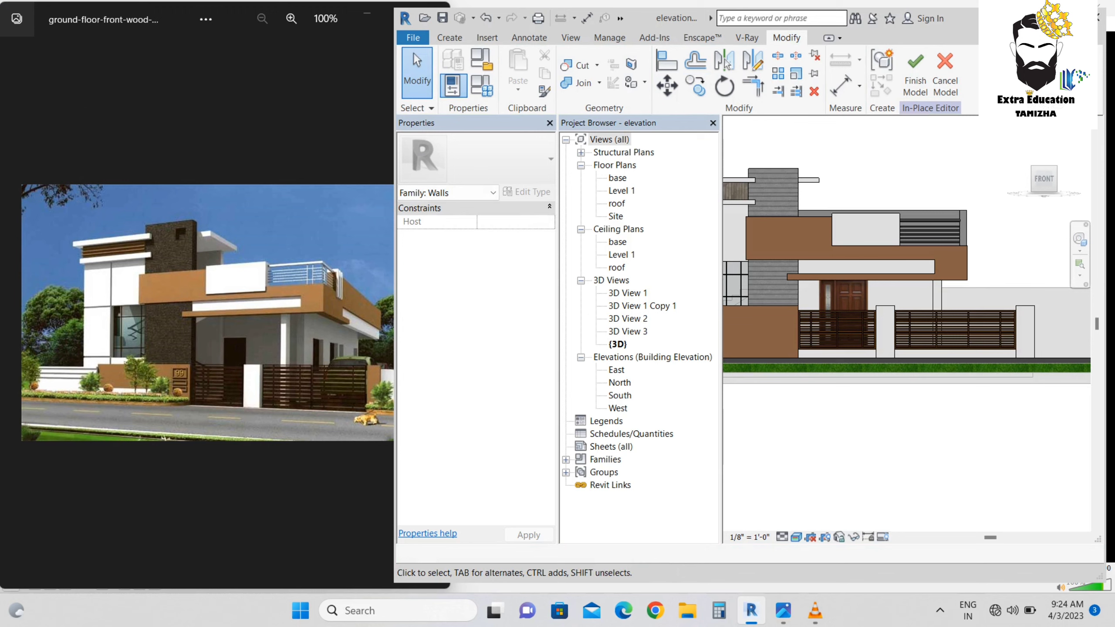
middle_click_drag(920, 325, 888, 380, "shift")
scroll(874, 365, "down", 3)
scroll(948, 378, "up", 2)
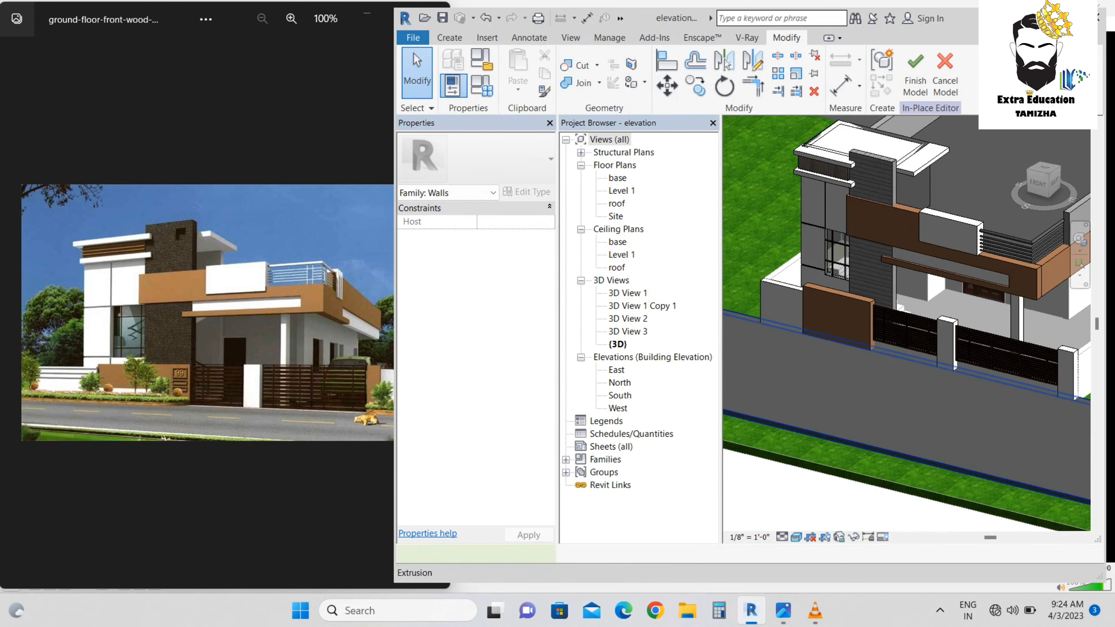
left_click(955, 371)
scroll(955, 371, "down", 3)
scroll(956, 370, "up", 6)
left_click_drag(767, 302, 752, 312)
scroll(907, 323, "down", 5)
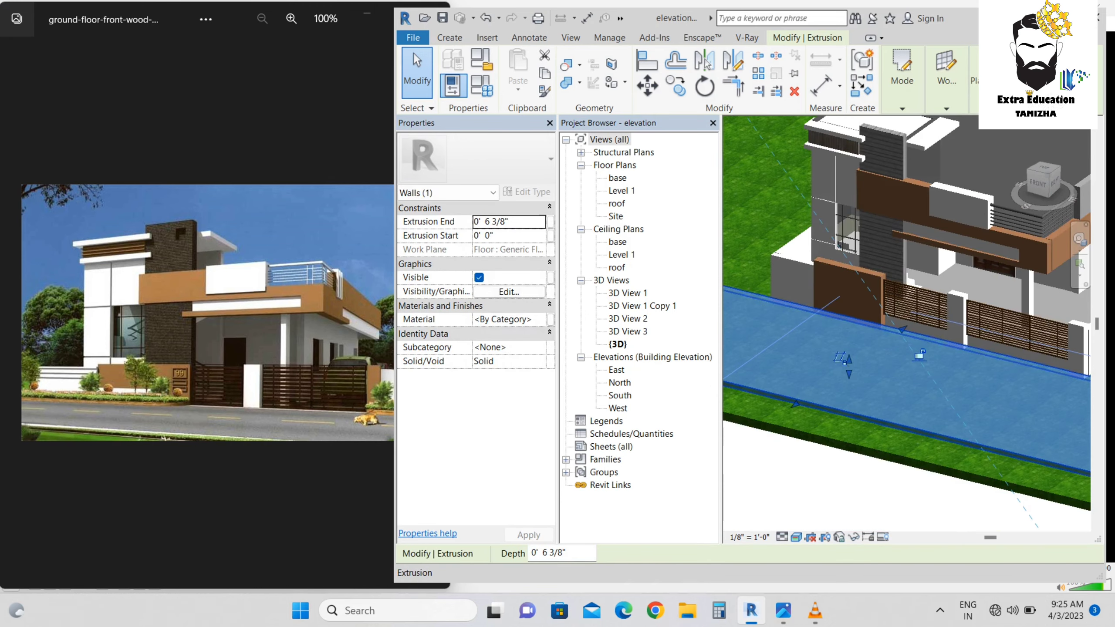
key("Escape")
middle_click_drag(906, 323, 931, 308, "shift")
scroll(906, 322, "down", 2)
scroll(907, 323, "up", 3)
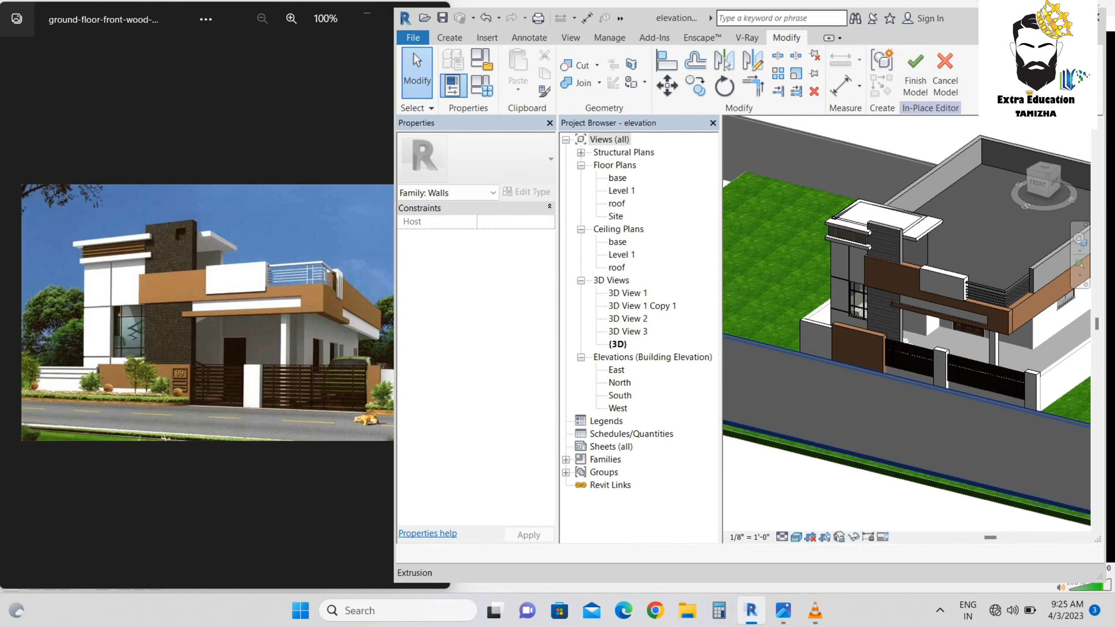
Set the work plane and sketch a U-shaped low wall outline in front of the brown wall from above, extruded 1' 0"
left_click(449, 37)
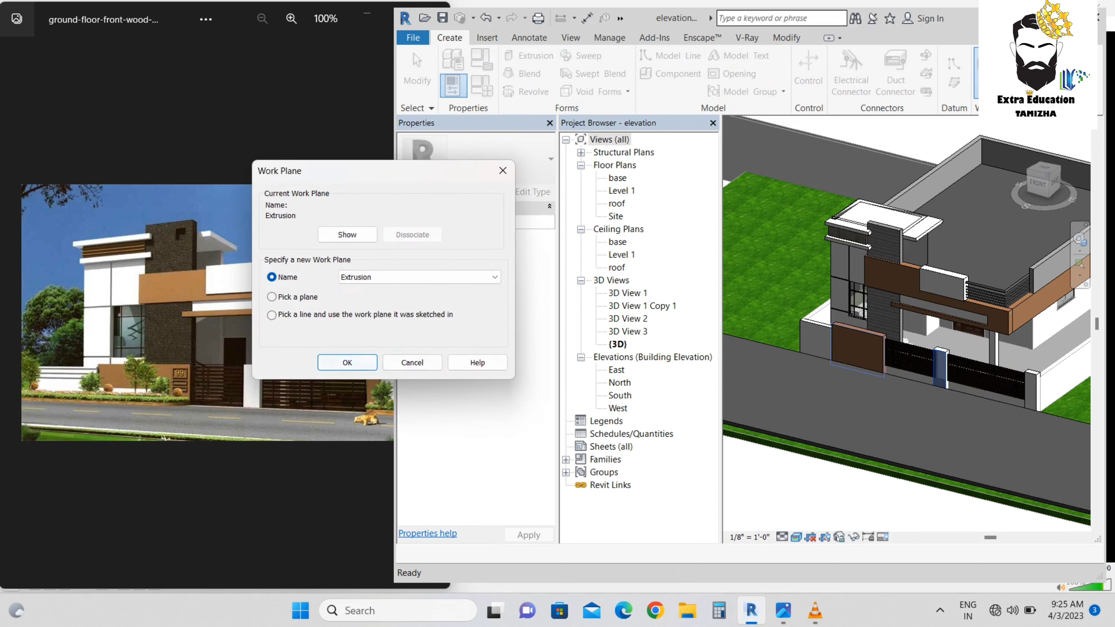
key("Return")
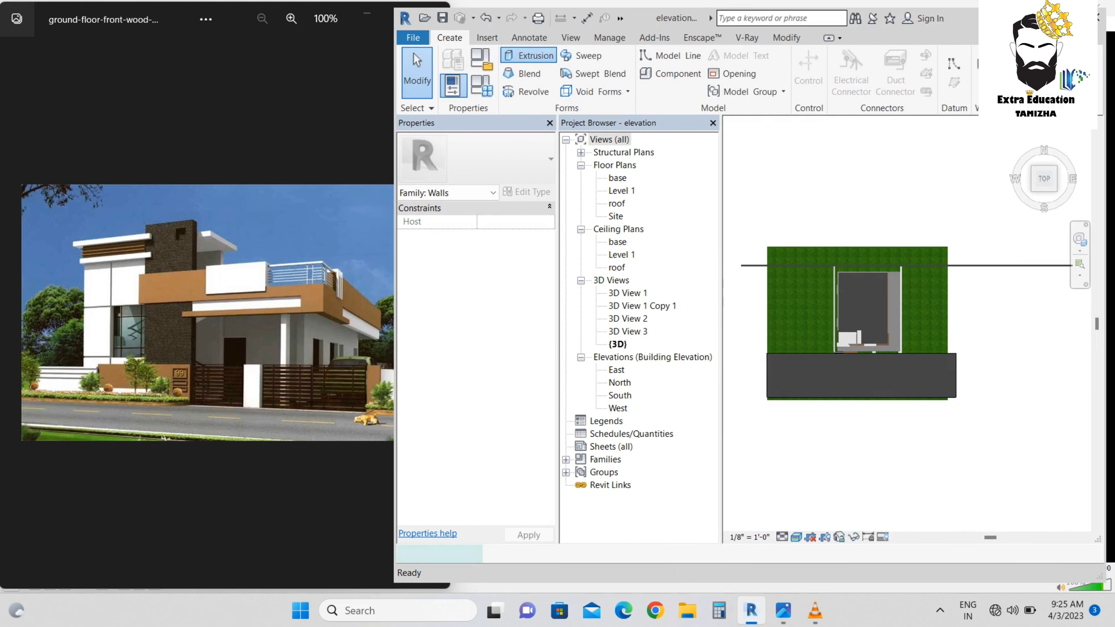
scroll(792, 317, "up", 5)
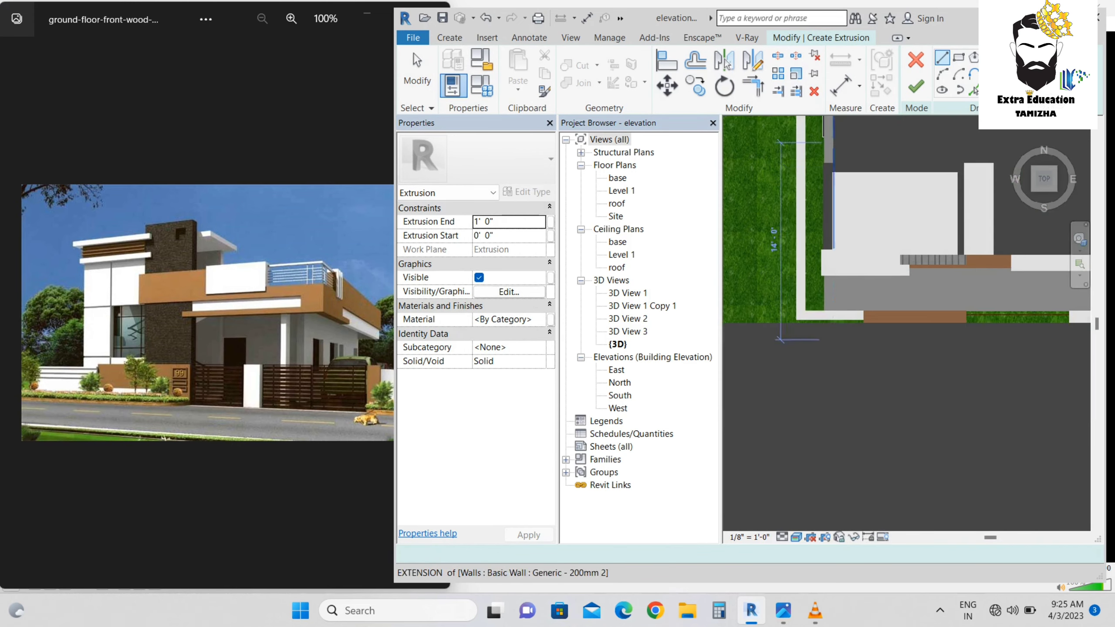
middle_click_drag(791, 317, 717, 317)
left_click(725, 351)
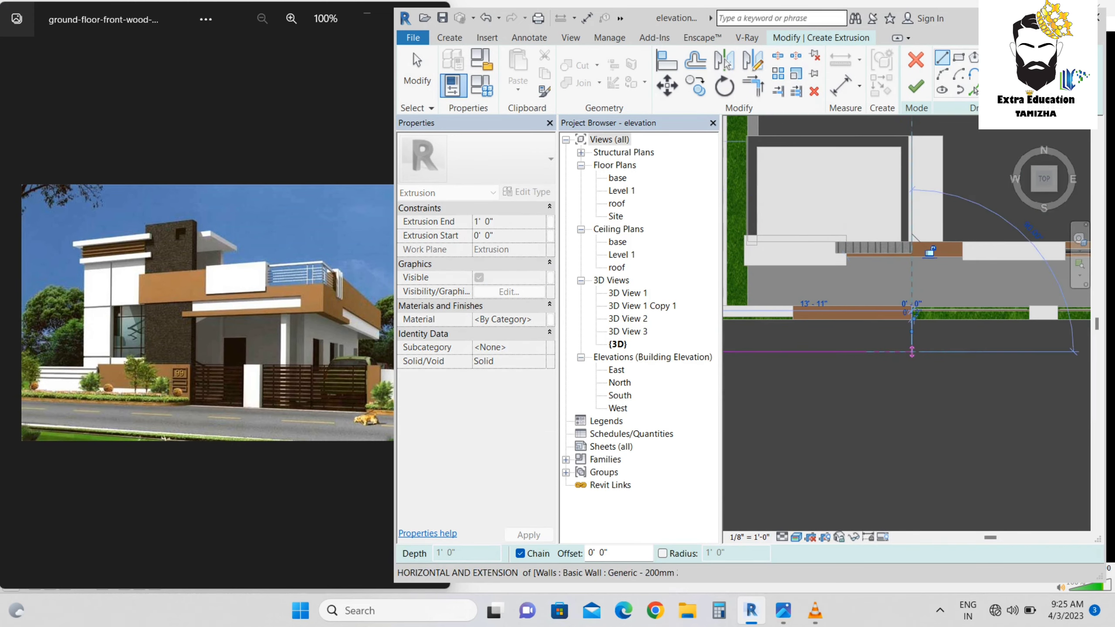
middle_click_drag(911, 319, 926, 317)
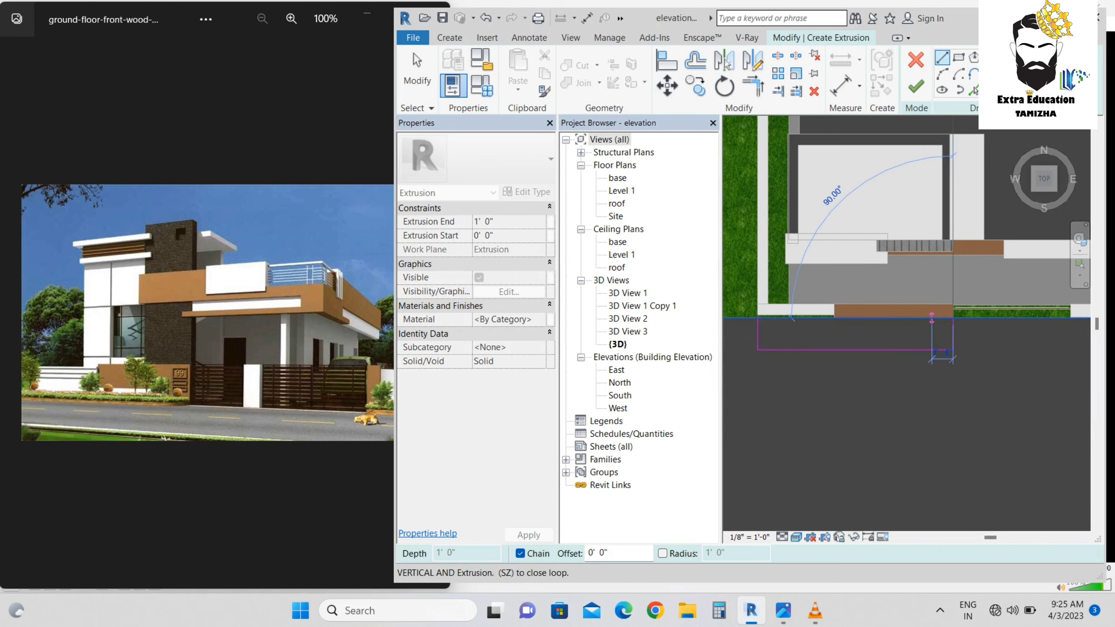
left_click(942, 317)
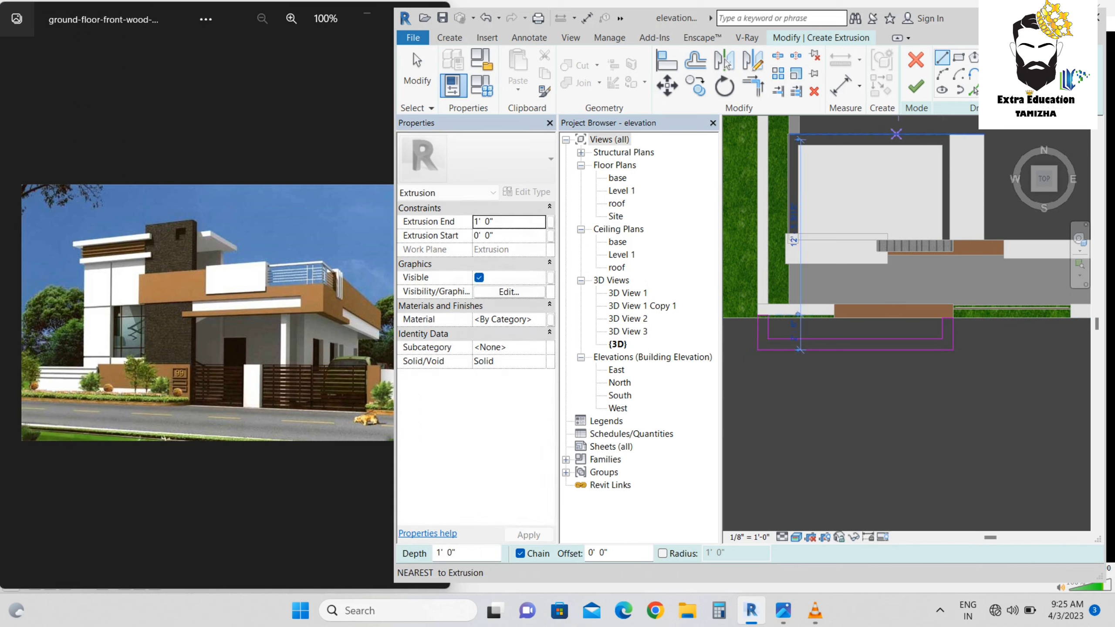
left_click(915, 87)
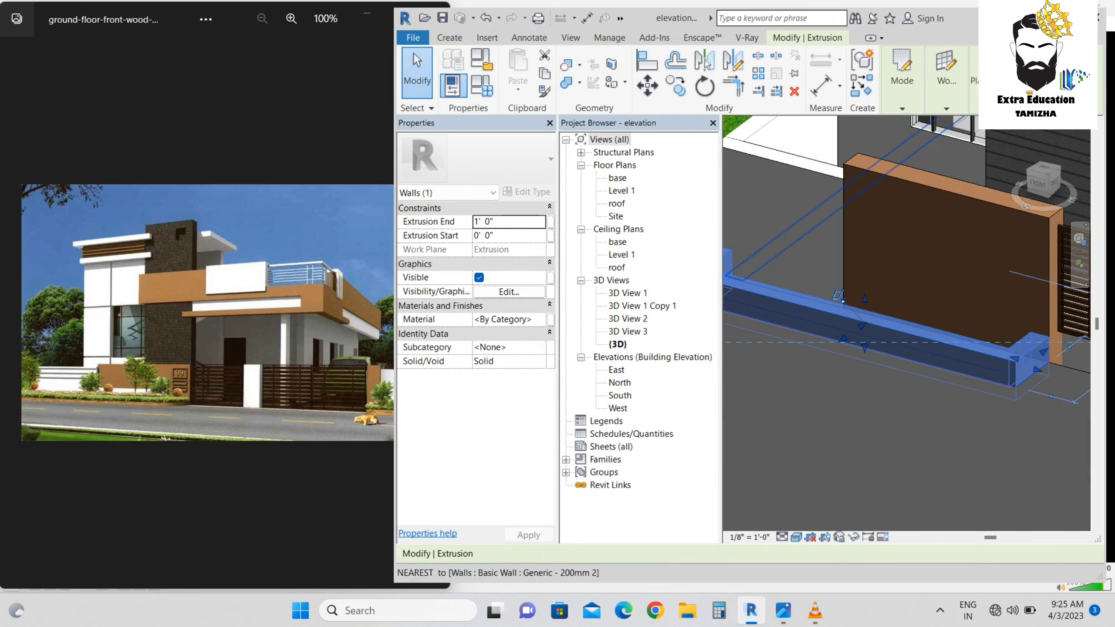
Assign the existing Default New Material to the low wall in front of the brown wall
left_click(509, 319)
left_click(541, 319)
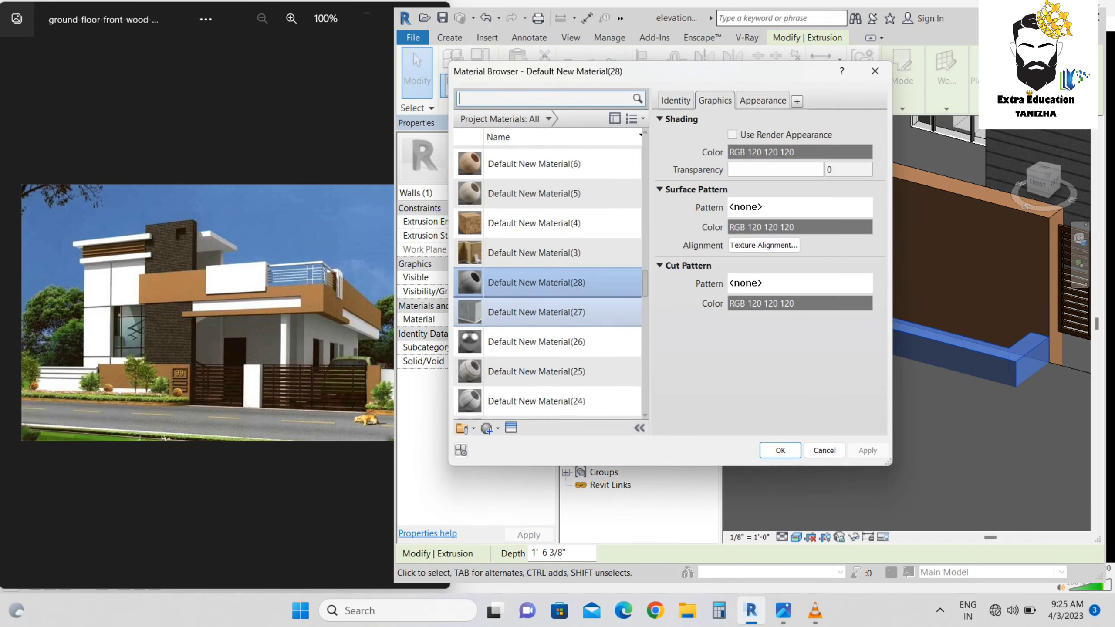
scroll(549, 319, "down", 15)
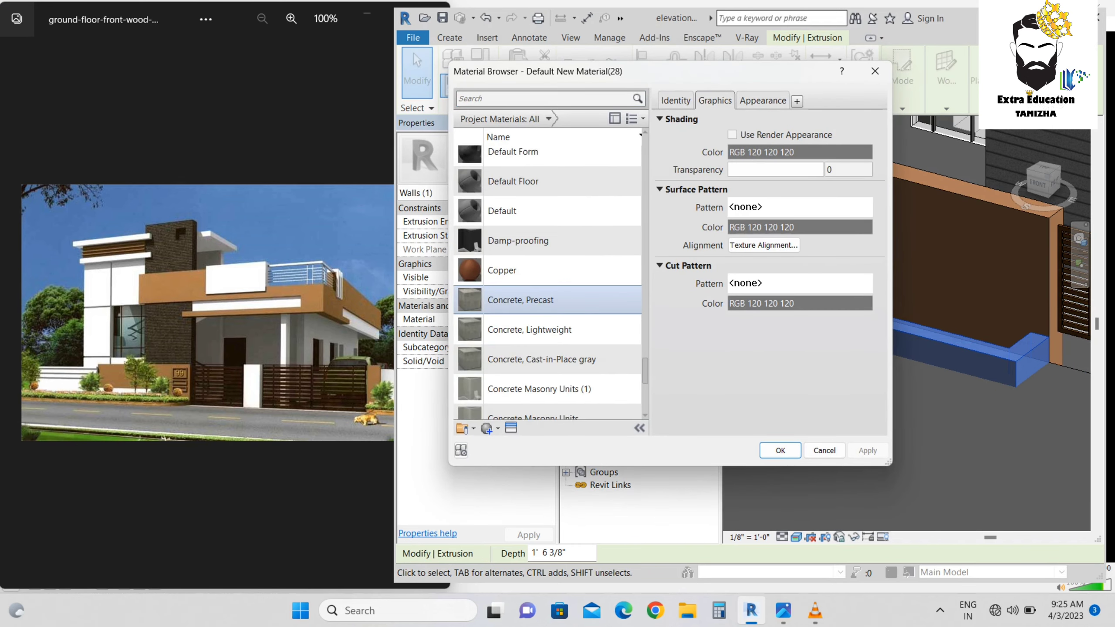
scroll(549, 281, "up", 10)
left_click(529, 214)
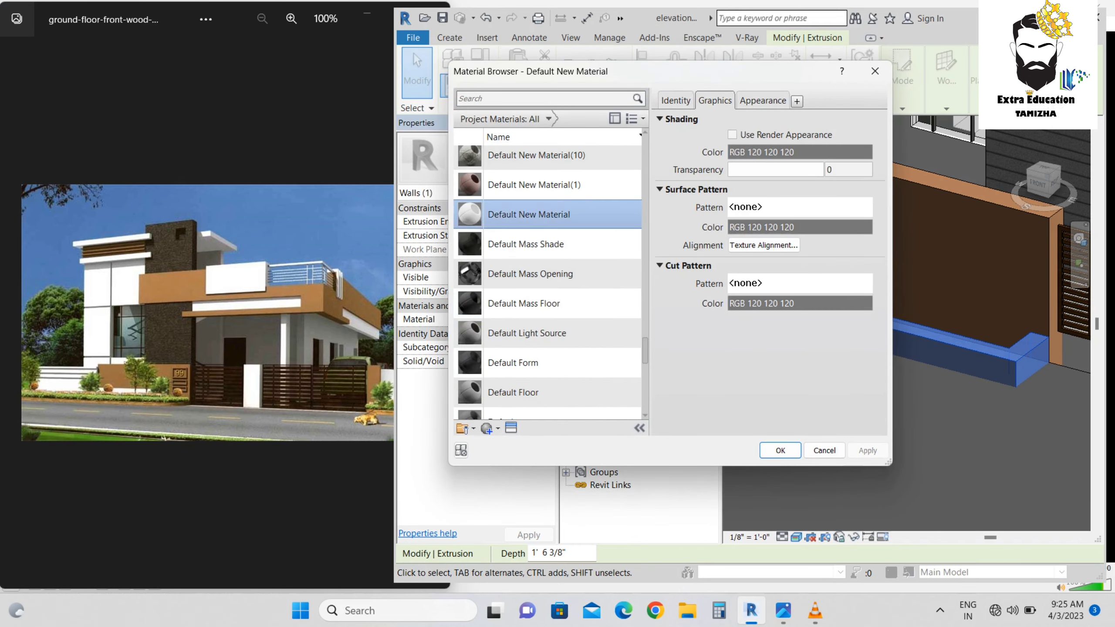
key("Return")
From the right side view, sketch a sloping ramp profile from the road up to the gate line and finish the extrusion
left_click(413, 52)
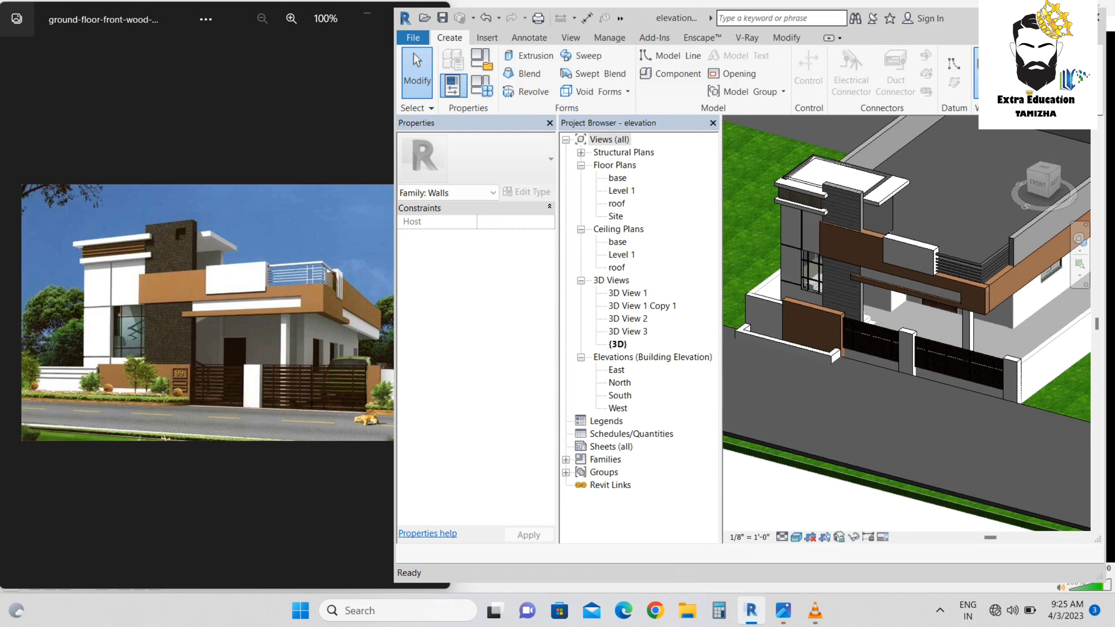
key("Down")
key("Return")
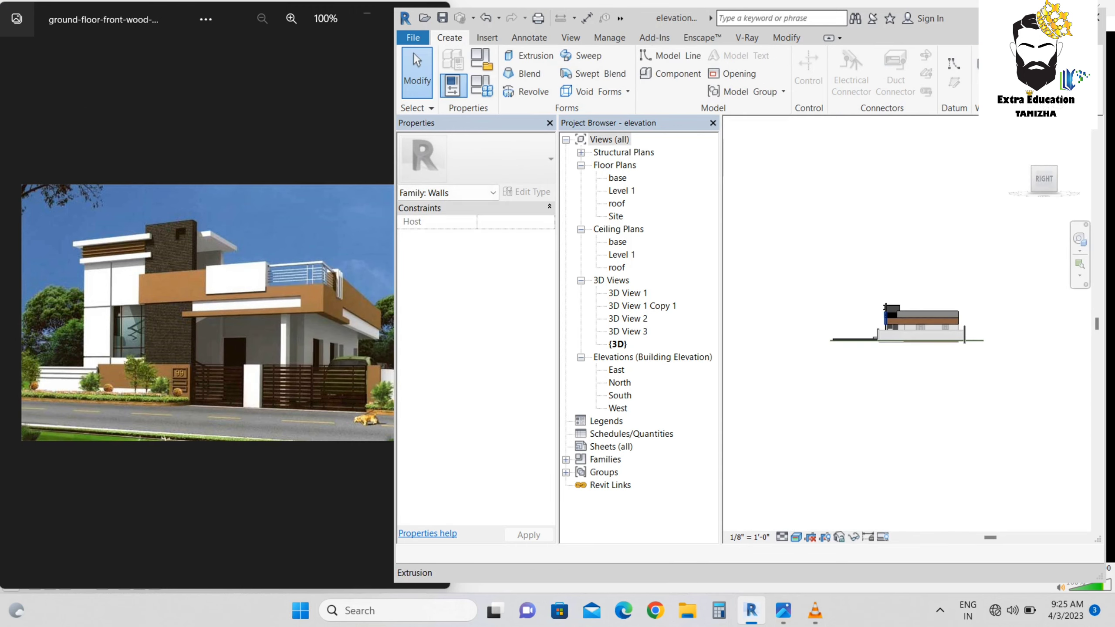
key("super+Up")
scroll(471, 288, "up", 5)
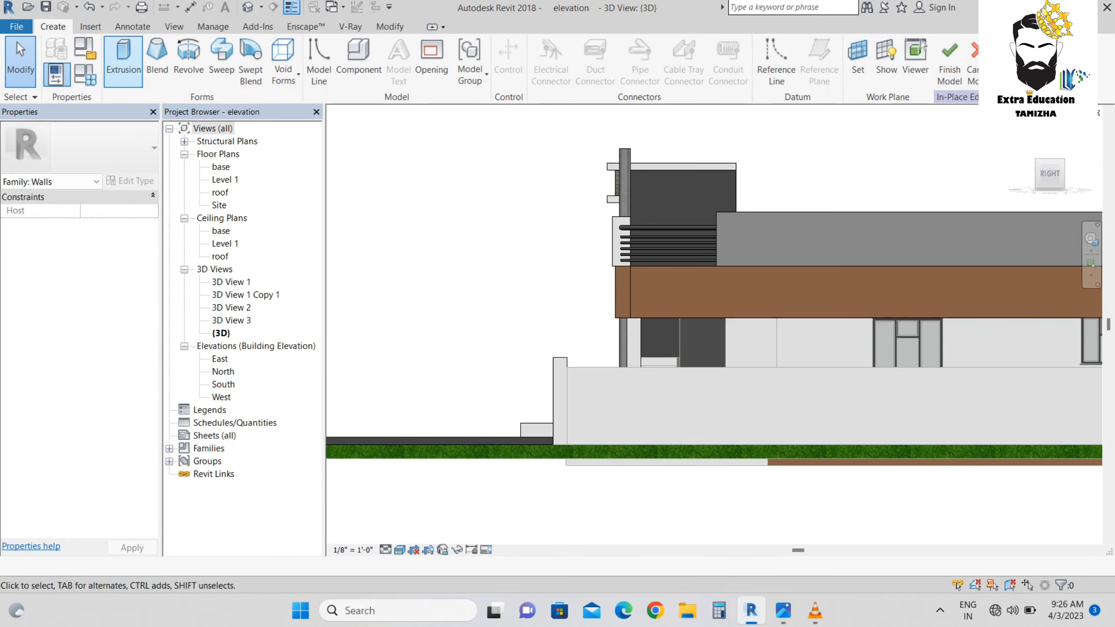
left_click(123, 62)
scroll(495, 428, "up", 3)
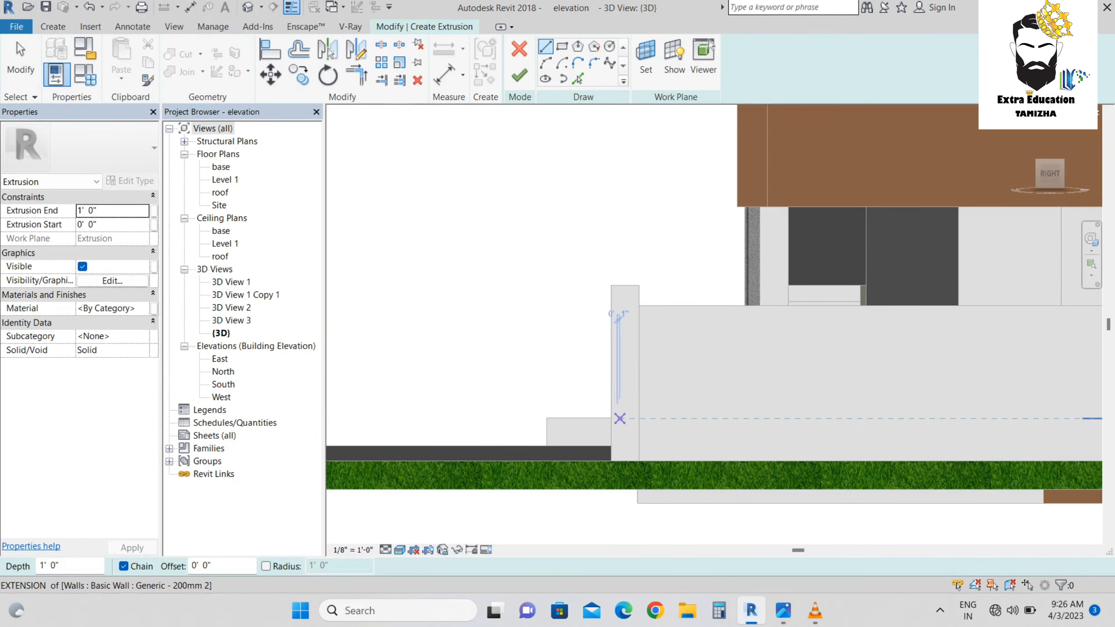
left_click(537, 446)
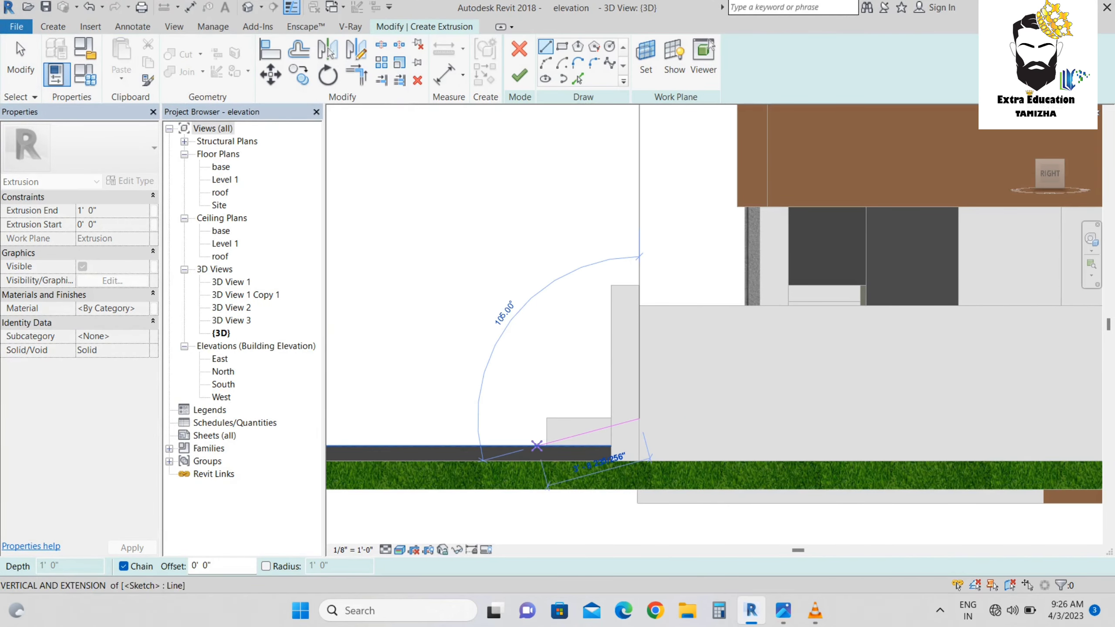
left_click(639, 419)
left_click(519, 75)
Stretch both ends of the ramp extrusion to span the wide gate opening between the middle and end pillars
mouse_move(571, 308)
middle_mouse_down("shift")
mouse_move(578, 386)
mouse_move(659, 396)
middle_mouse_up("shift")
middle_click_drag(808, 513, 792, 457)
left_click(792, 456)
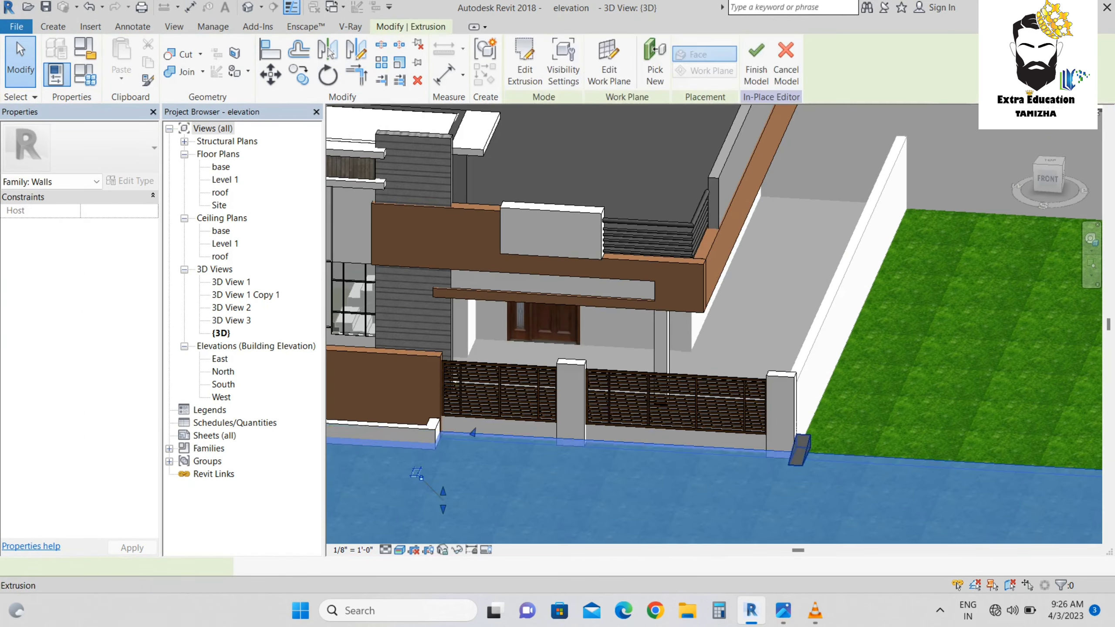
scroll(786, 444, "up", 2)
left_click_drag(773, 428, 617, 417)
scroll(507, 439, "up", 5)
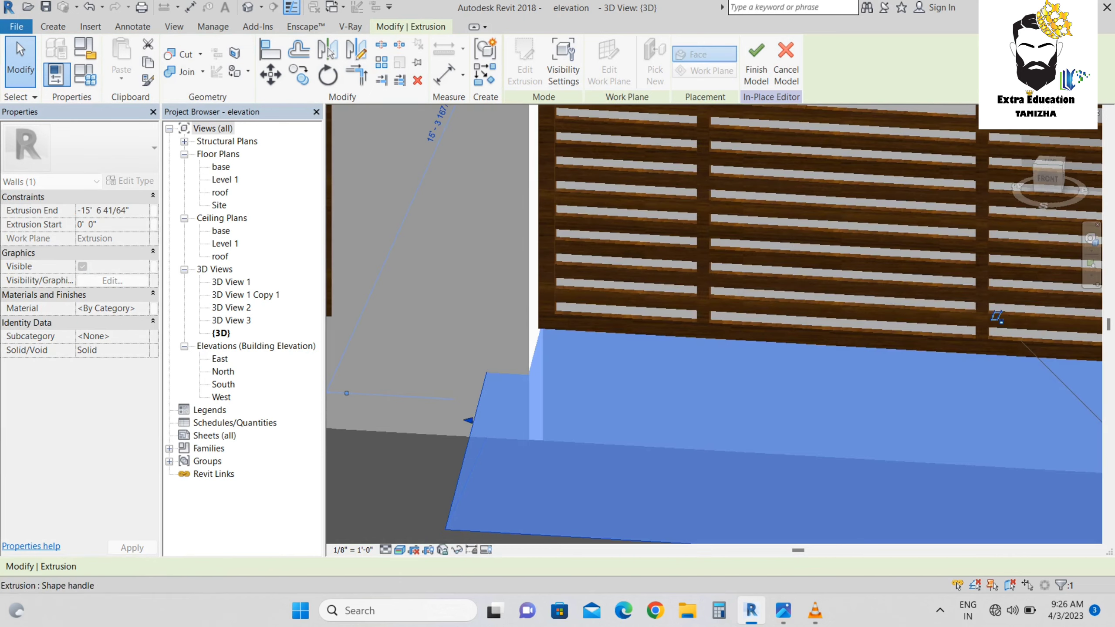
left_click_drag(468, 419, 510, 423)
Copy the ramp from the front view to the smaller gate opening and shorten the copy to fit that opening
left_click(1048, 179)
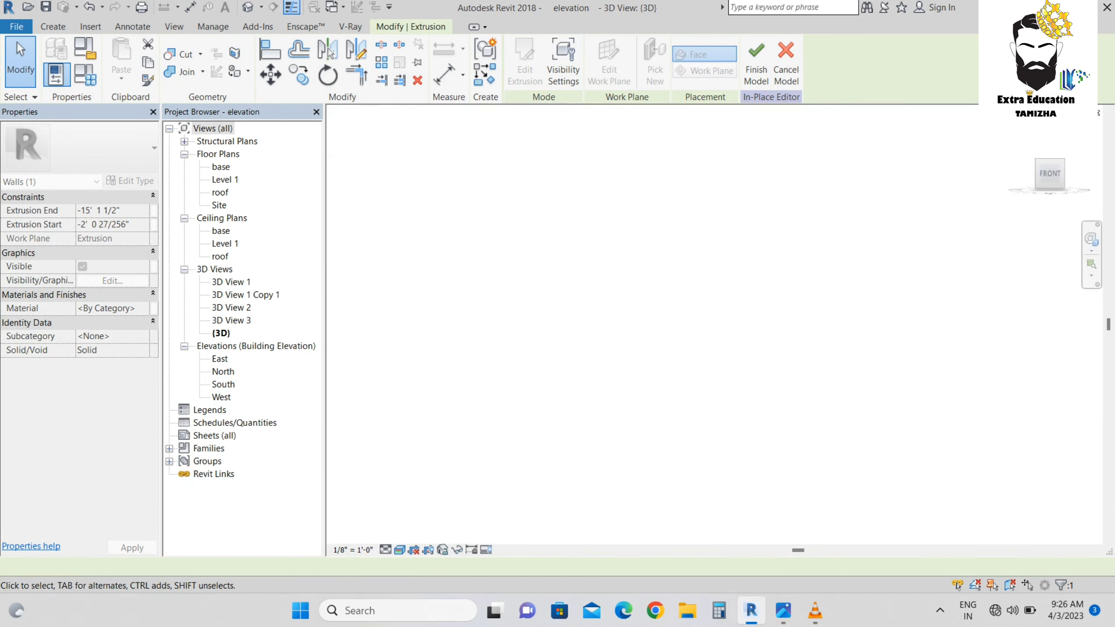
left_click(299, 74)
left_click(925, 309)
middle_click_drag(856, 448, 1048, 486)
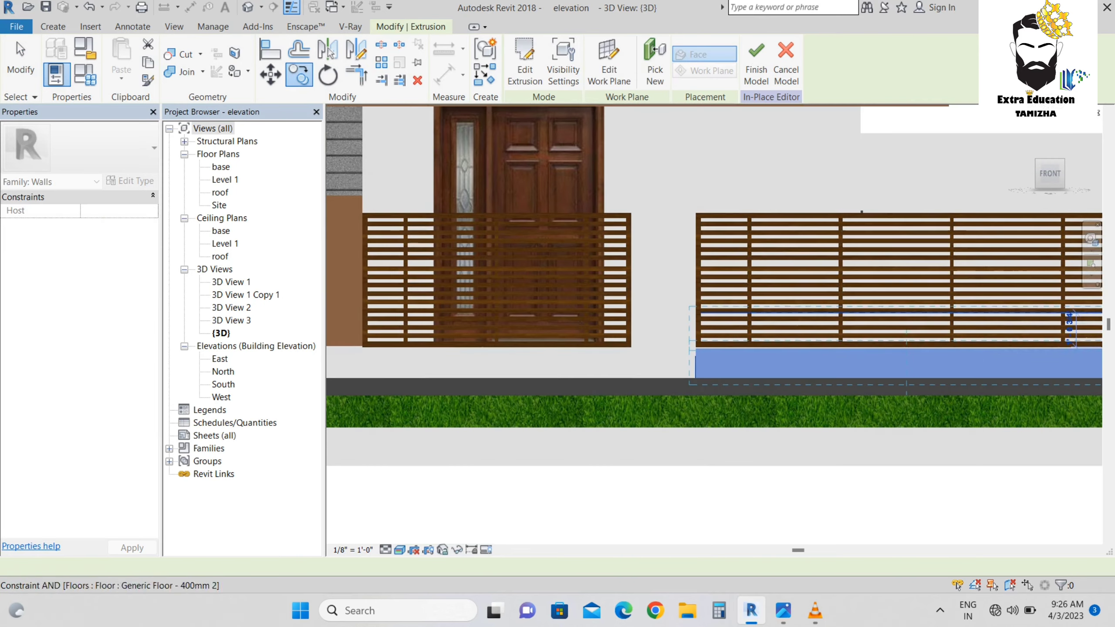
left_click(631, 347)
right_click(639, 332)
left_click(655, 342)
middle_click_drag(637, 362, 804, 379)
left_click_drag(524, 378, 528, 379)
Redraw the copied ramp's sketch as a two-step stair profile, trim the lines and finish the extrusion
middle_click_drag(529, 378, 402, 426, "shift")
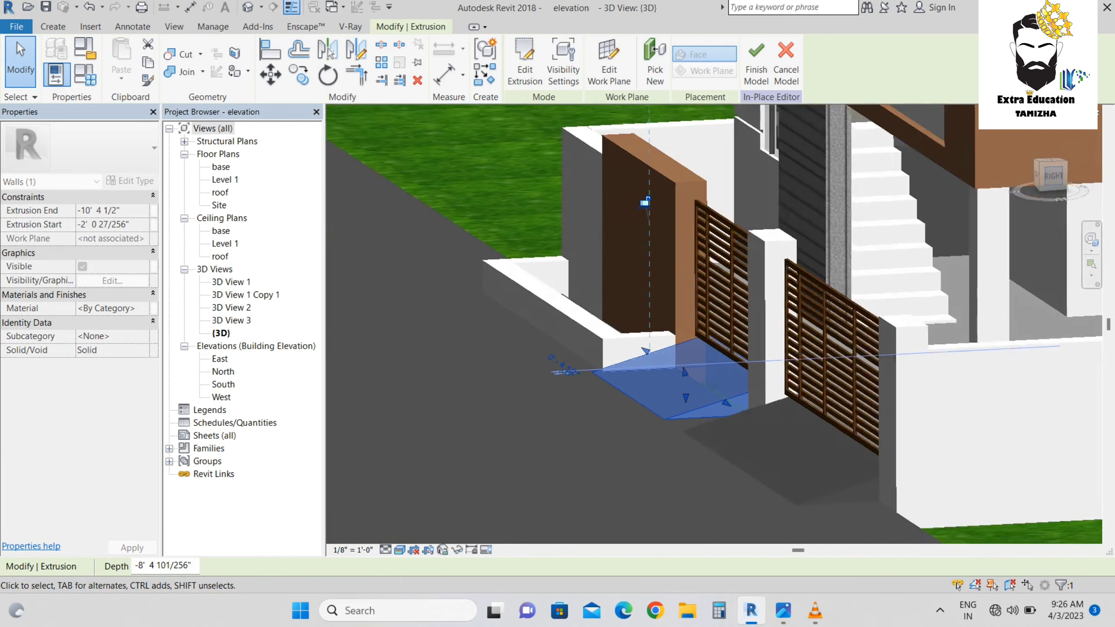
left_click(525, 61)
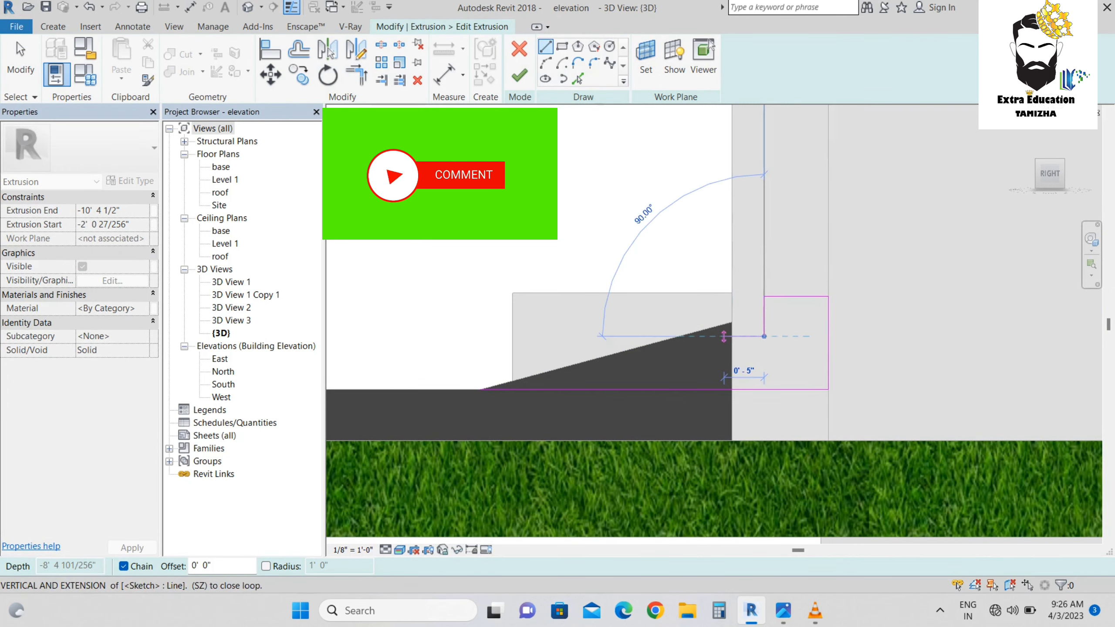
key("t")
key("r")
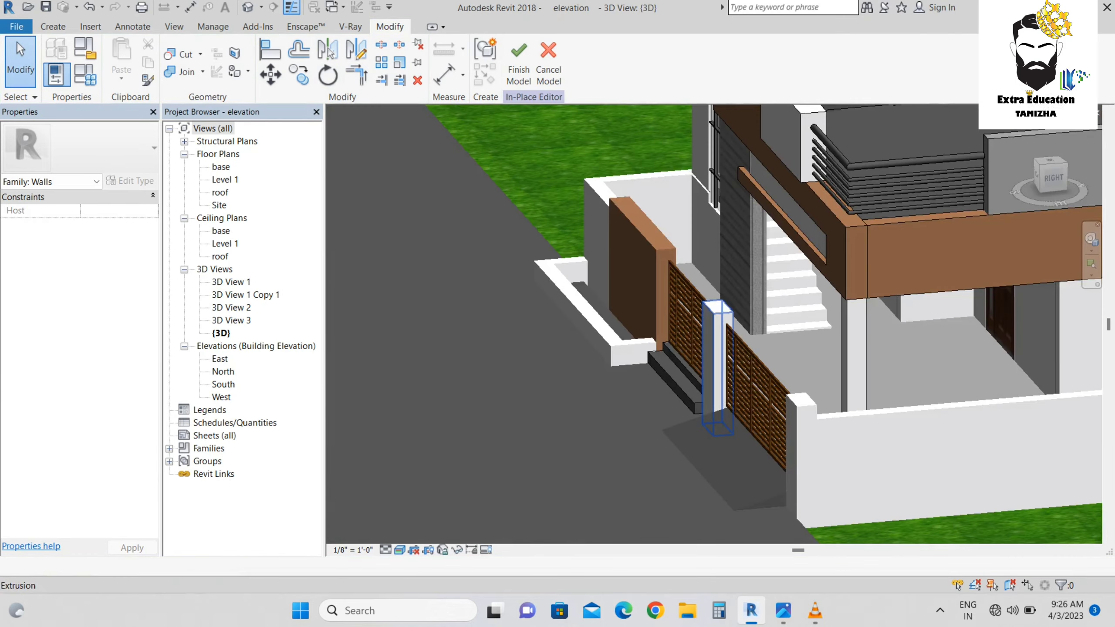
Adjust the end faces of the two-step extrusion to fit the smaller gate's opening
scroll(702, 383, "up", 5)
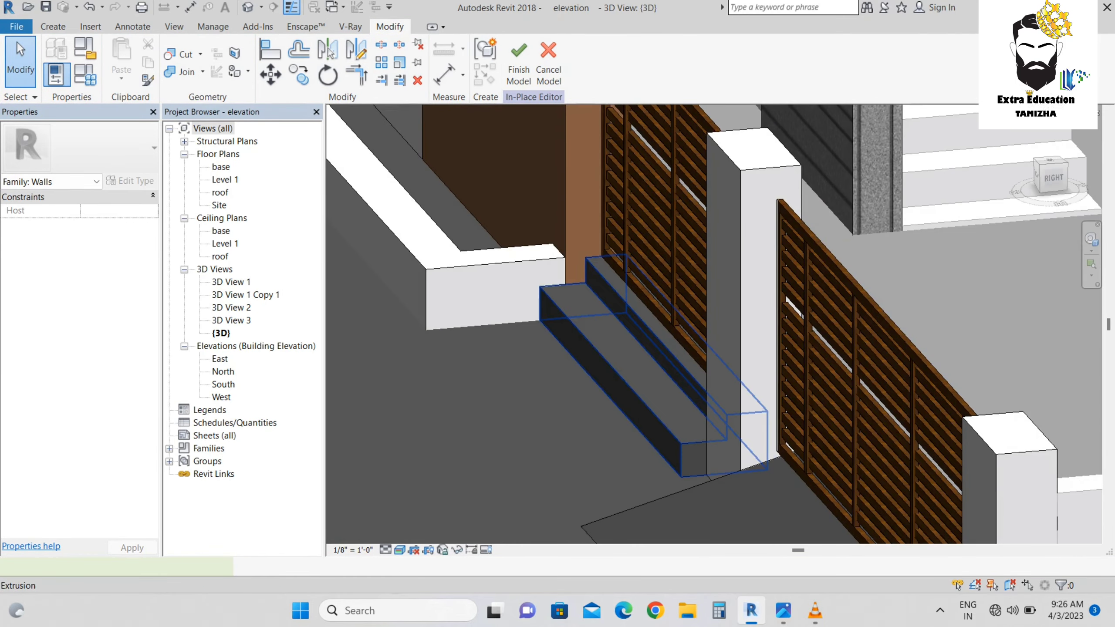
left_click(645, 402)
scroll(644, 402, "up", 3)
left_click_drag(535, 372, 534, 372)
left_click_drag(659, 310, 623, 313)
key("Escape")
Select the ramp and the steps together and create a new material for them
scroll(615, 373, "down", 6)
middle_click_drag(614, 439, 741, 415, "shift")
left_click(741, 417)
scroll(741, 417, "up", 3)
left_click(527, 309, "ctrl")
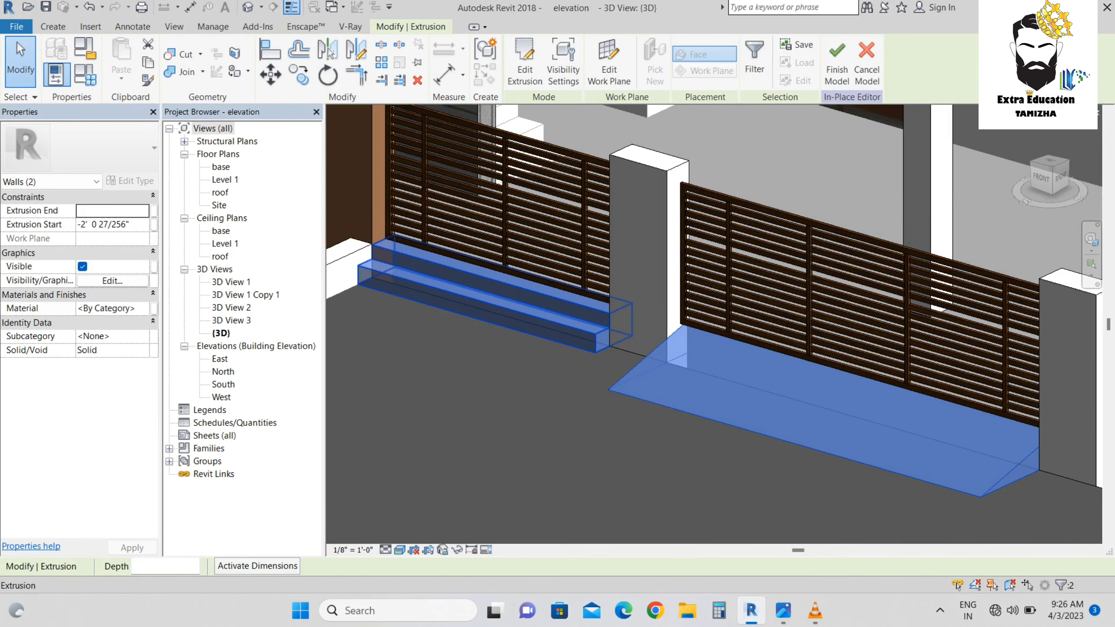
left_click(144, 308)
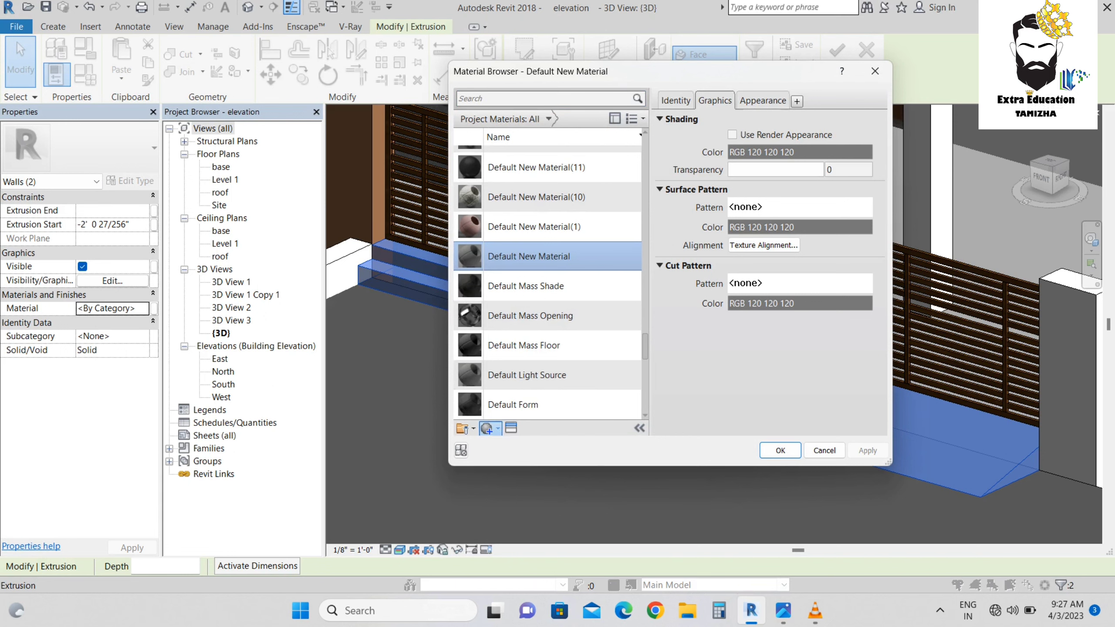
left_click(486, 428)
left_click(763, 100)
left_click(805, 259)
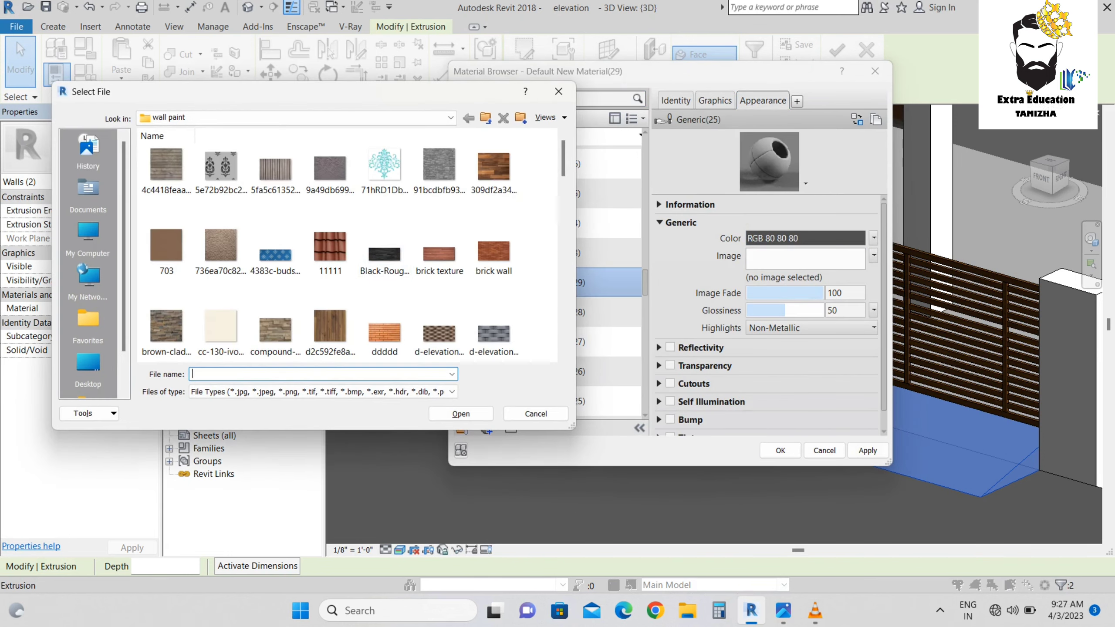
scroll(347, 246, "down", 3)
scroll(166, 216, "down", 3)
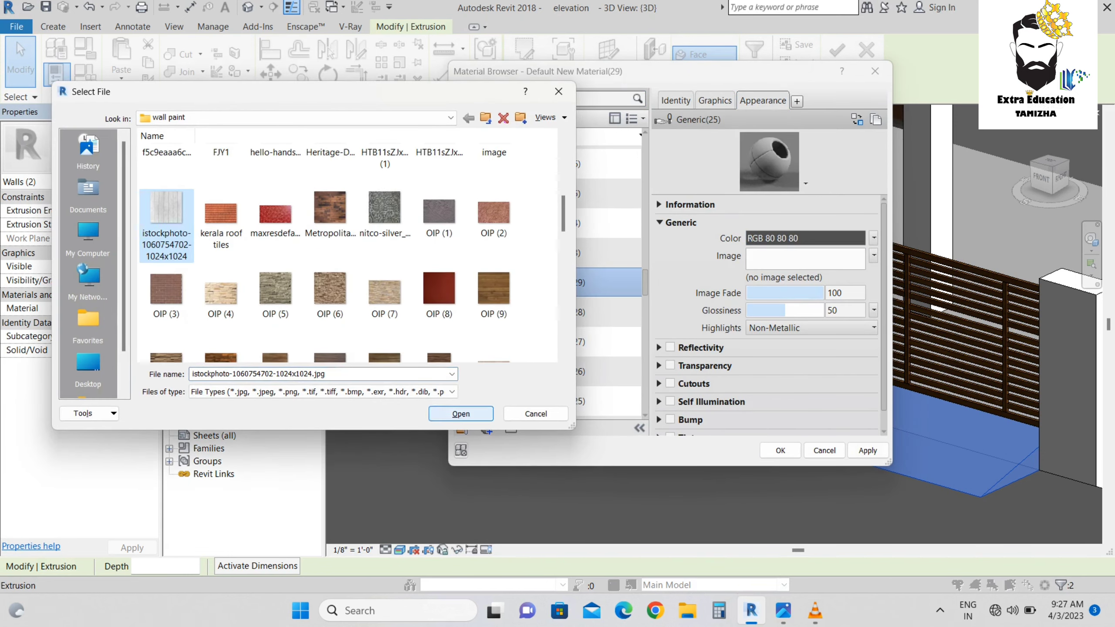
key("Return")
left_click(780, 451)
key("Escape")
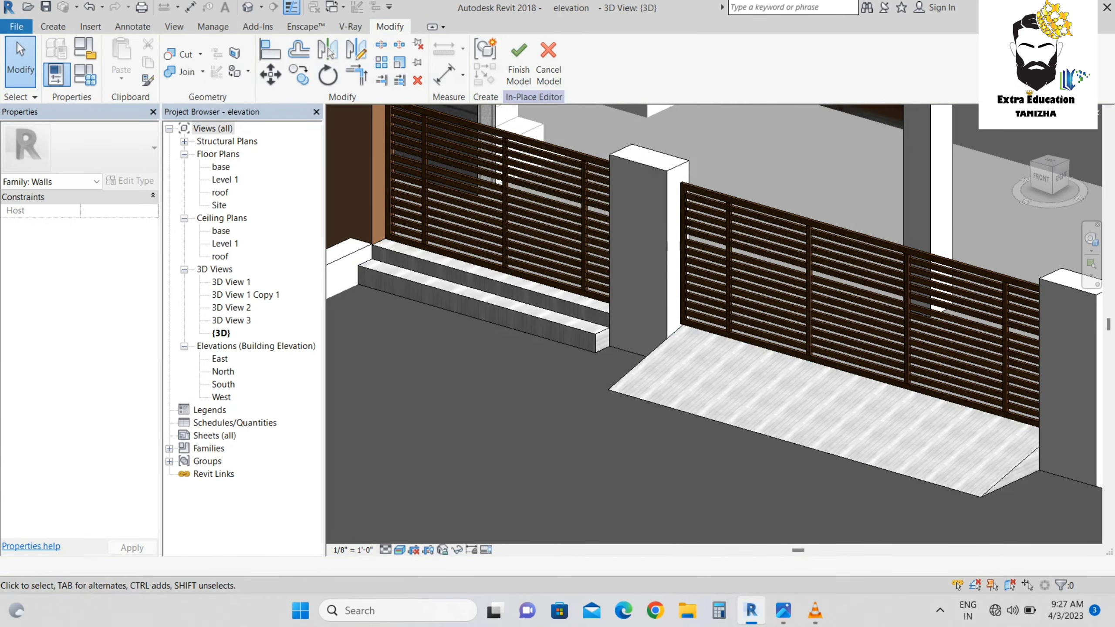
scroll(742, 424, "down", 6)
middle_click_drag(742, 413, 771, 391)
scroll(659, 352, "up", 2)
left_click(519, 62)
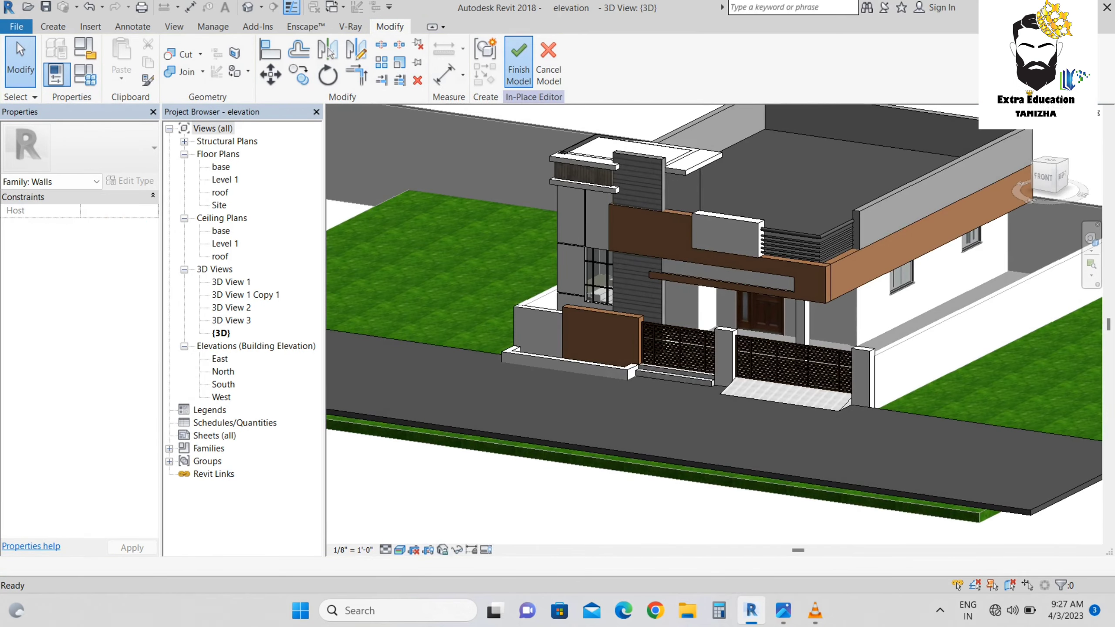
Compare the compound wall, gates and pillars in the model with the reference photo
left_click(784, 611)
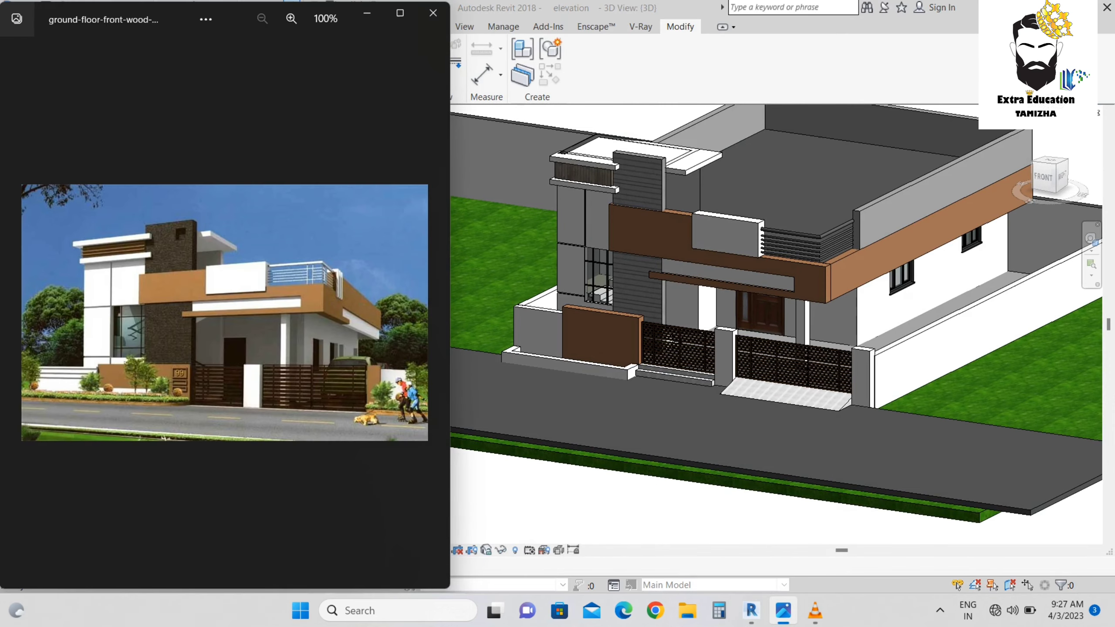
double_click(73, 303)
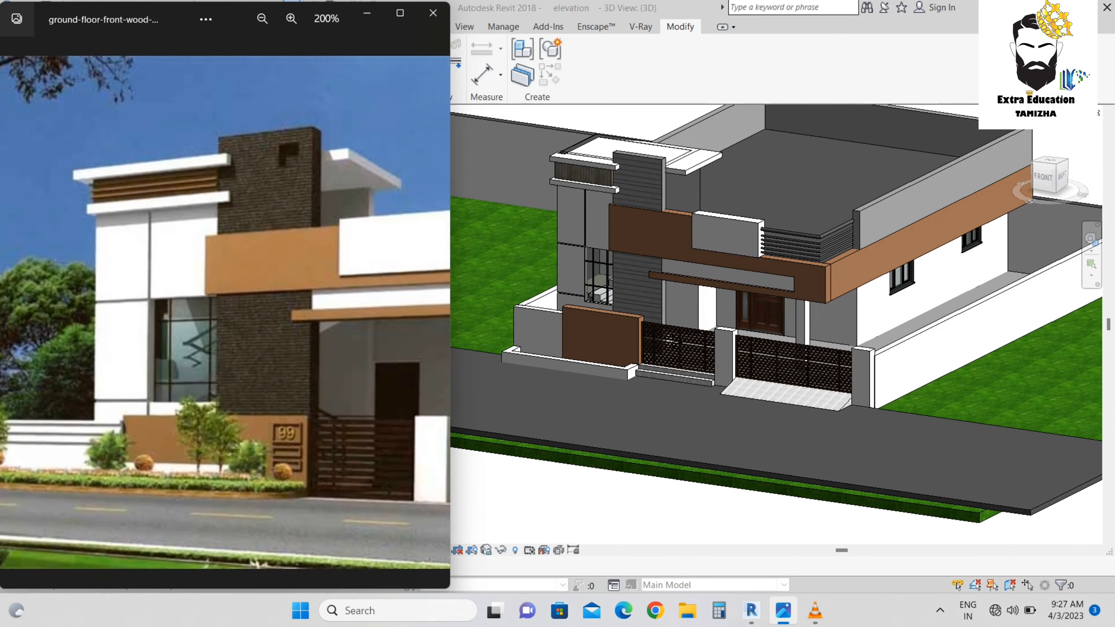
double_click(73, 303)
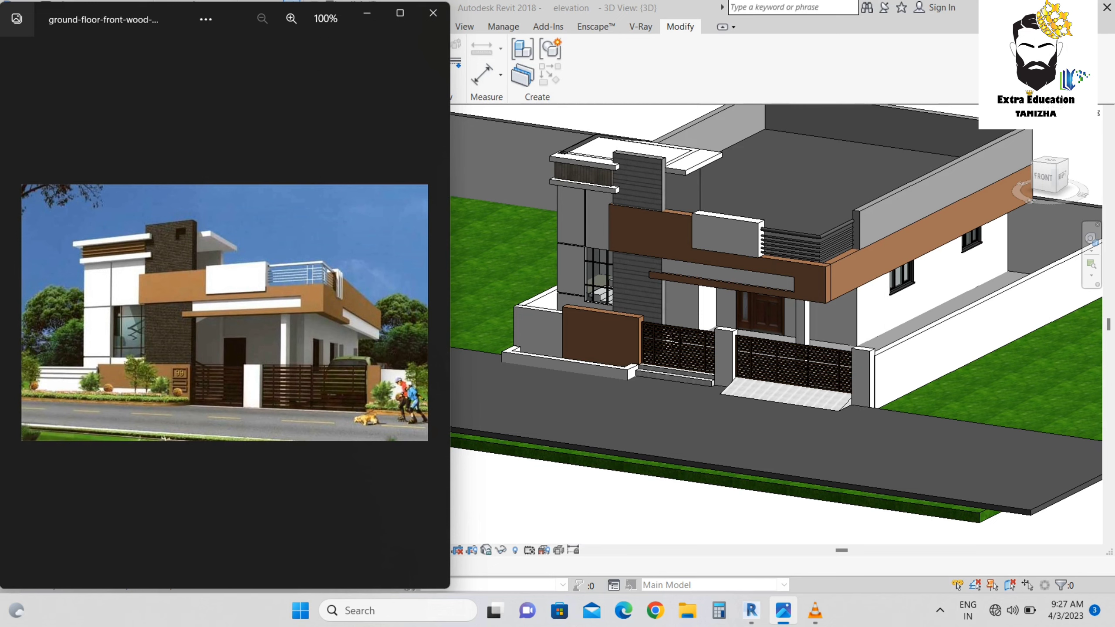
left_click(909, 373)
Open the in-place wall model for editing and select the end pillar beside the larger gate
left_click(834, 281)
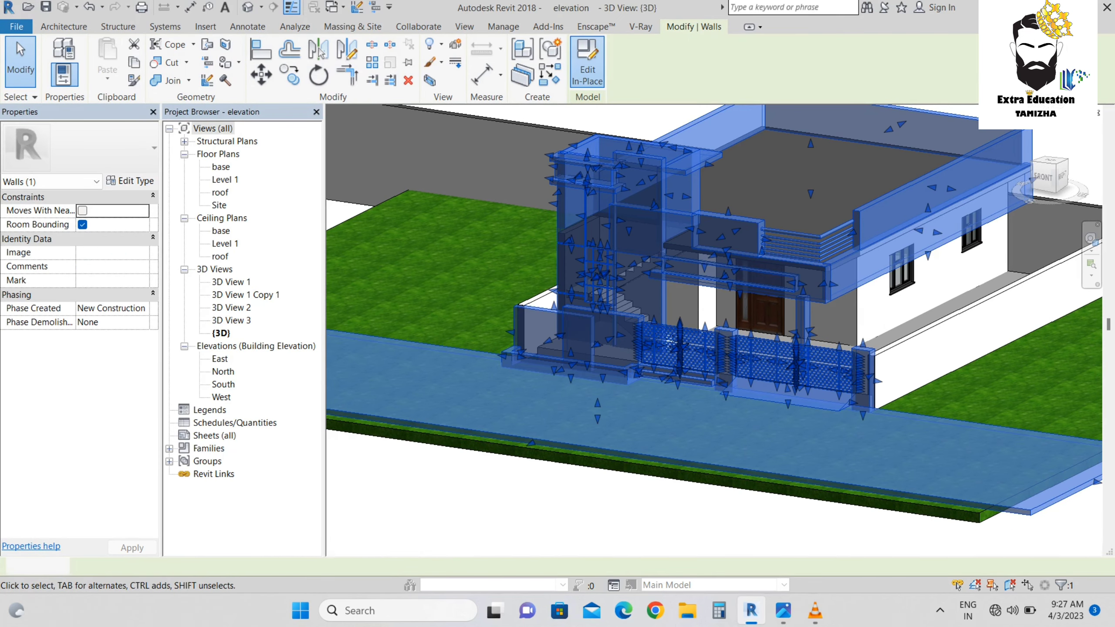
left_click(588, 62)
left_click(863, 378)
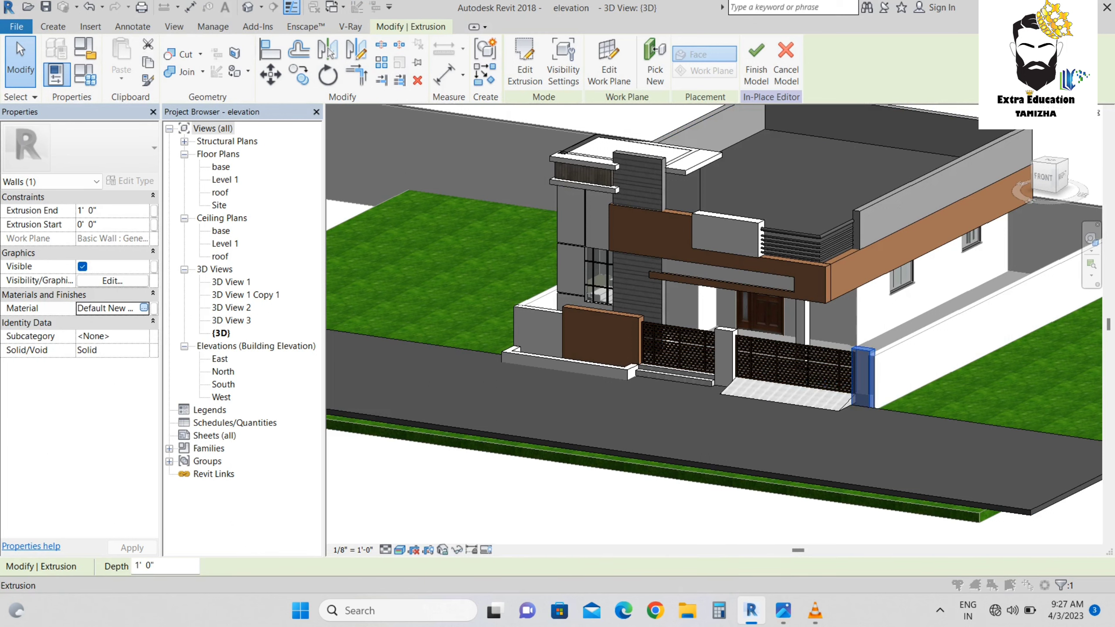
Try Default New Material on the end pillar beside the larger gate
left_click(144, 308)
scroll(549, 272, "down", 3)
scroll(549, 274, "up", 4)
left_click(537, 216)
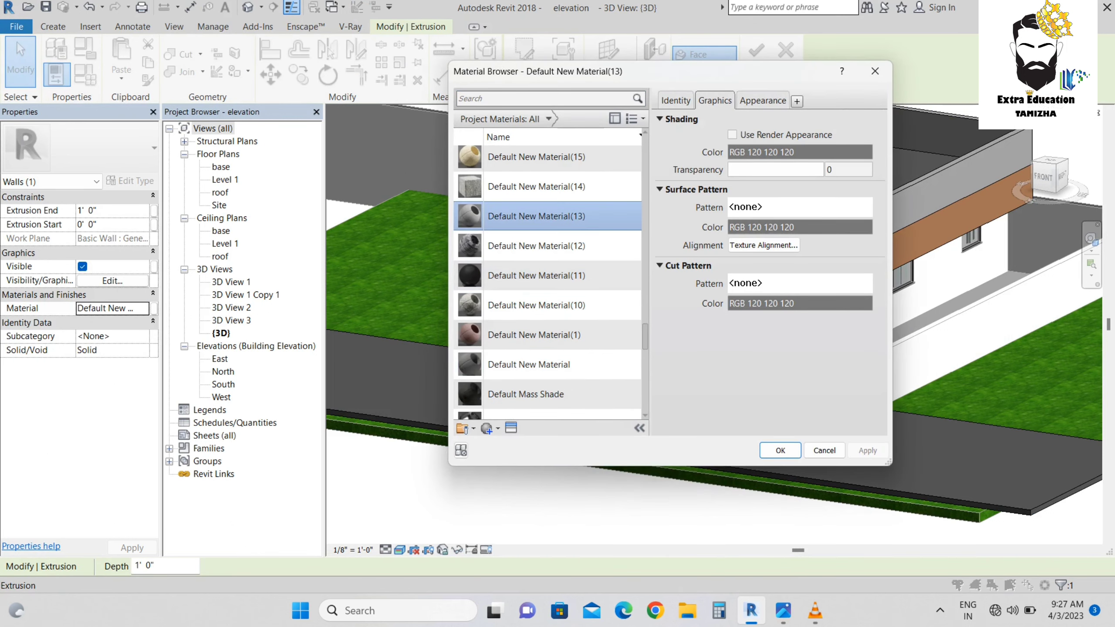
left_click(763, 101)
left_click(529, 365)
left_click(780, 451)
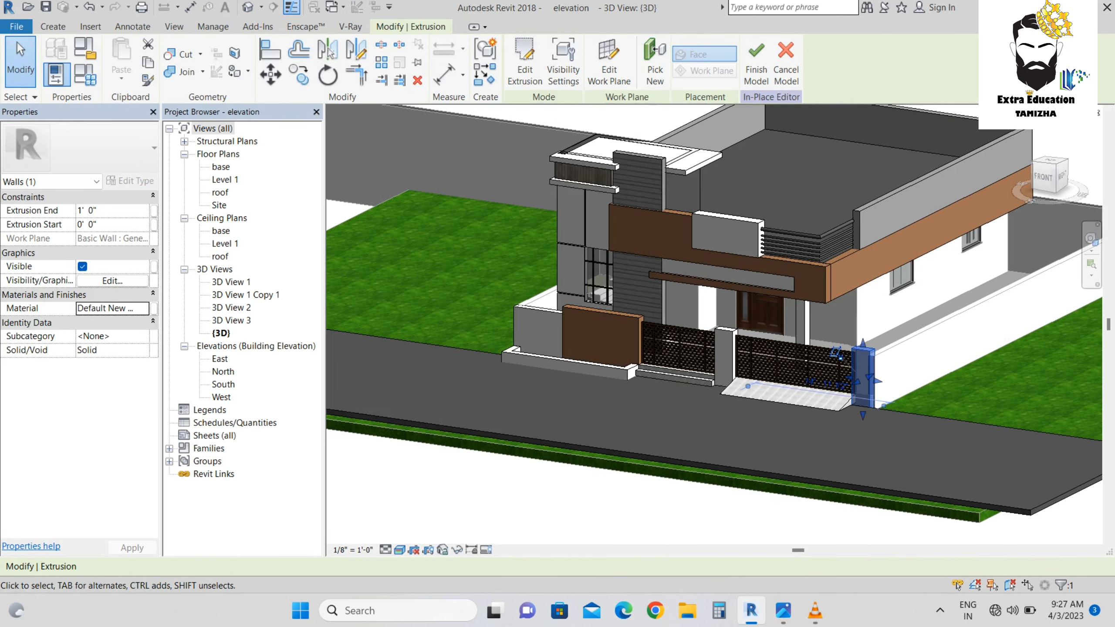
Browse the project materials and assign the brown Default New Material(6) to the end gate pillar
left_click(144, 308)
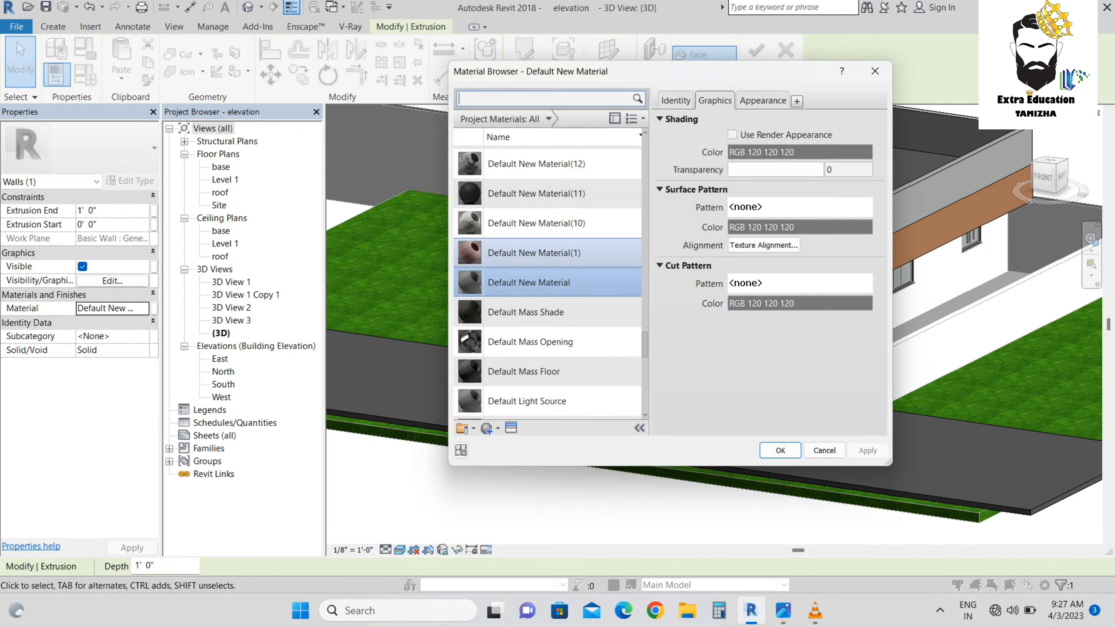
left_click(534, 253)
left_click(763, 101)
scroll(549, 211, "up", 3)
left_click(537, 239)
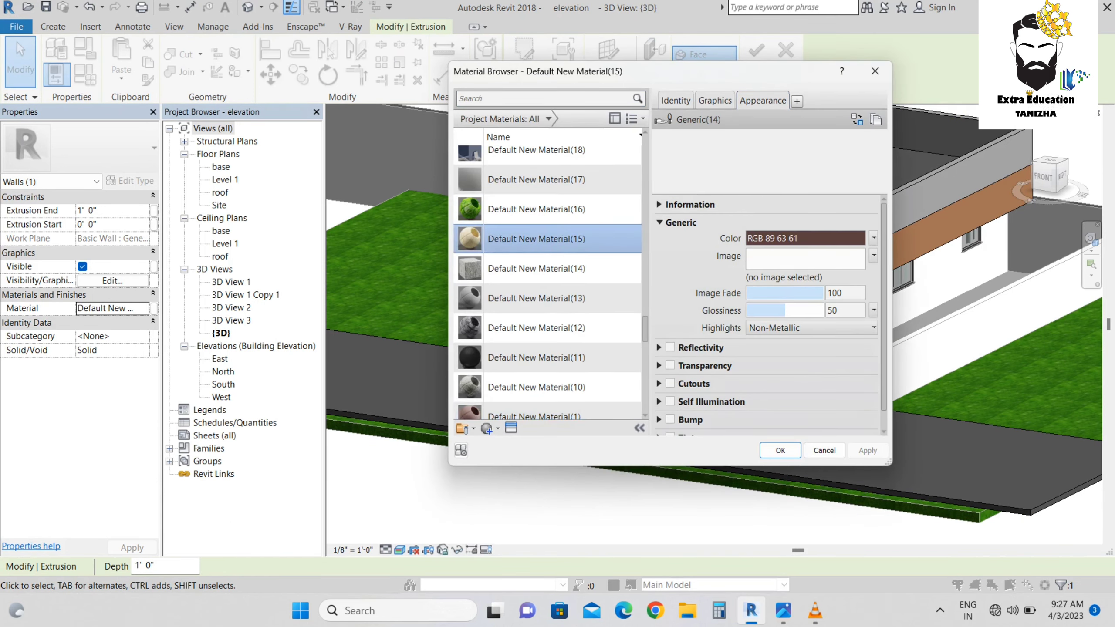
scroll(553, 317, "down", 13)
scroll(553, 317, "up", 20)
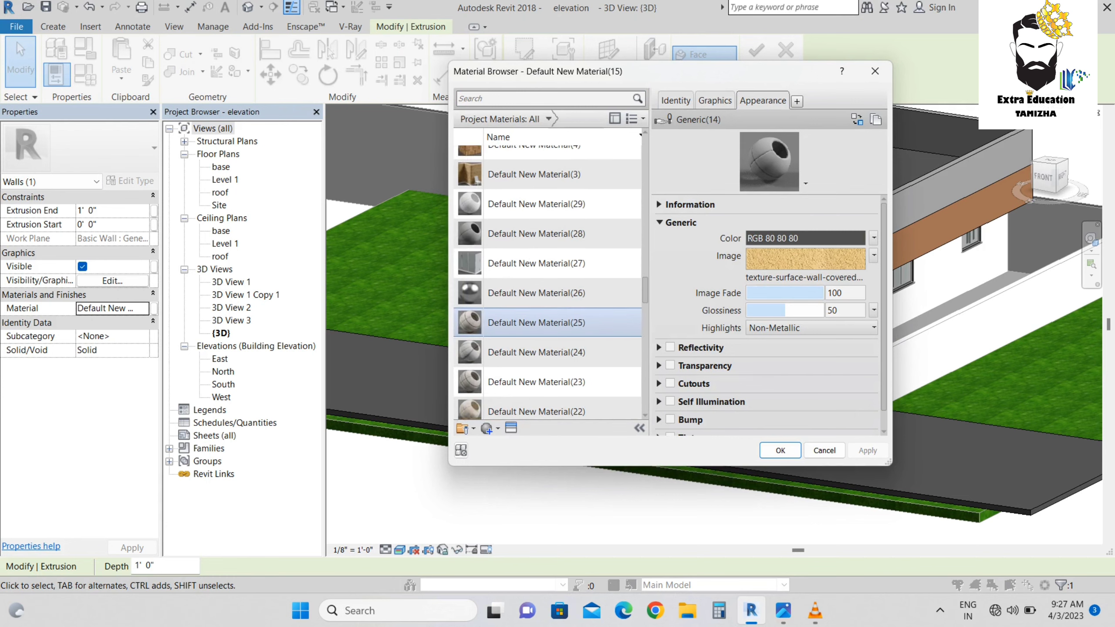
scroll(553, 318, "up", 3)
left_click(545, 198)
left_click(542, 168)
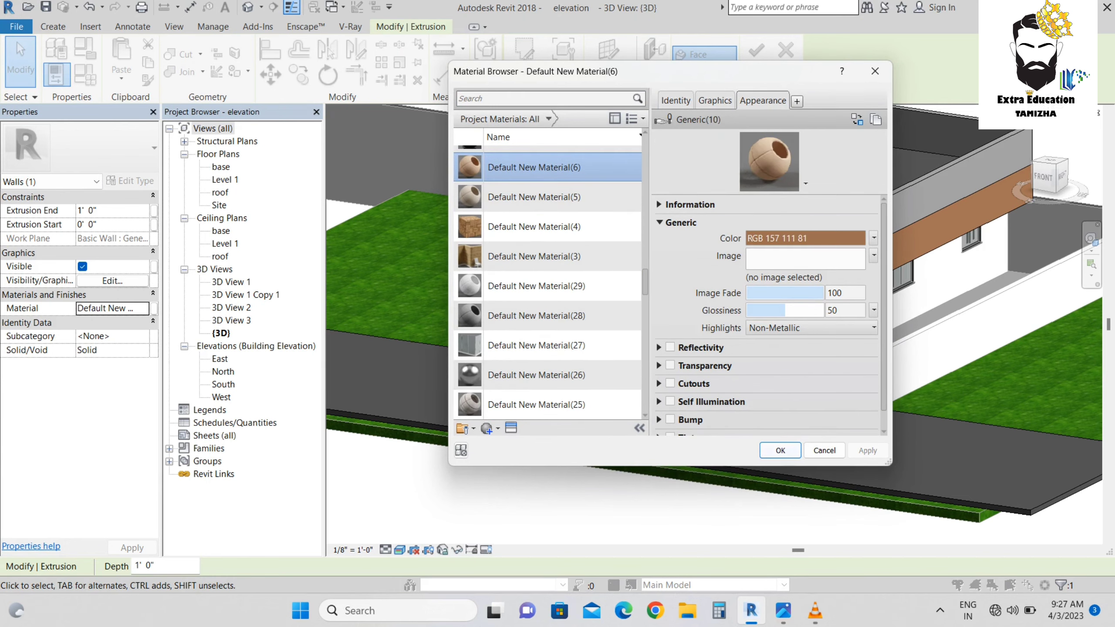
left_click(780, 451)
key("Escape")
Check the recoloured end pillar against the reference photo and finish the in-place model
scroll(883, 409, "up", 3)
scroll(865, 413, "down", 1)
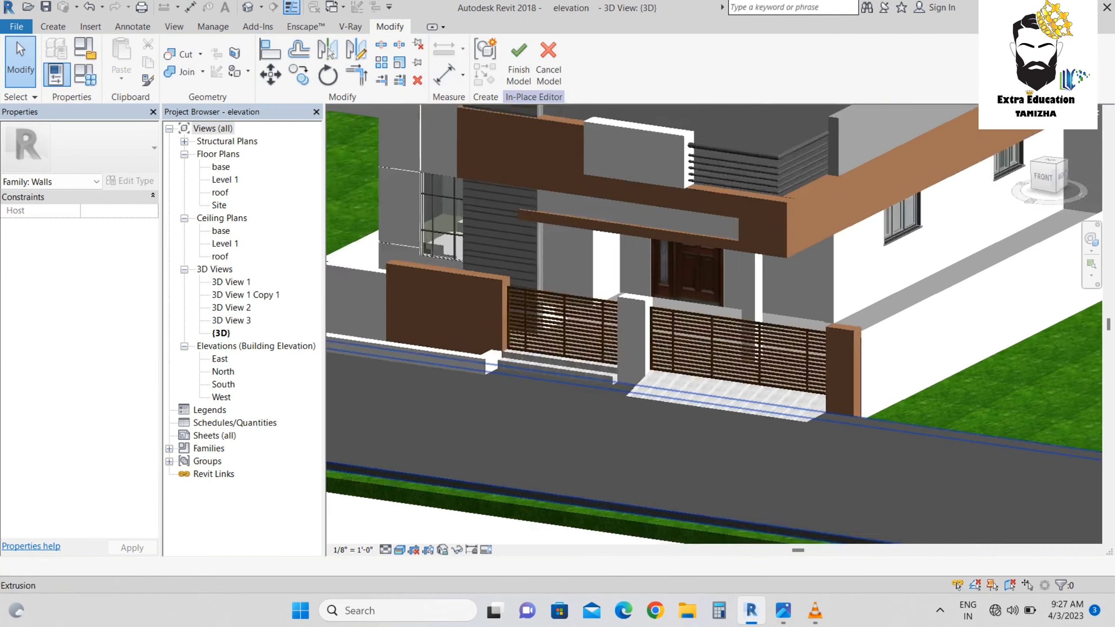
scroll(807, 446, "down", 3)
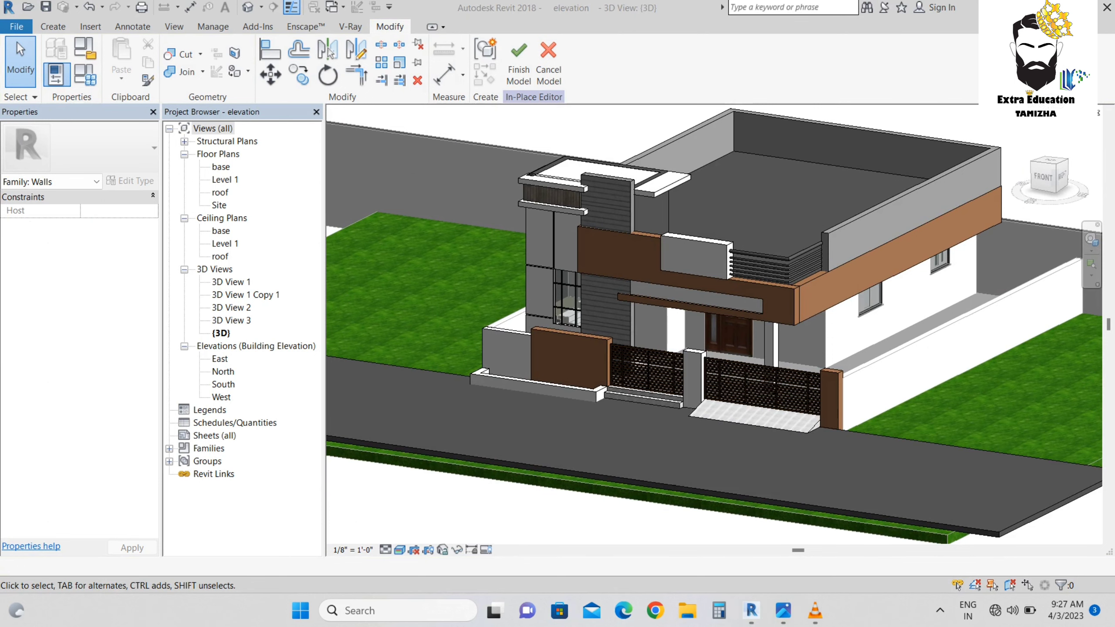
key("alt+Tab")
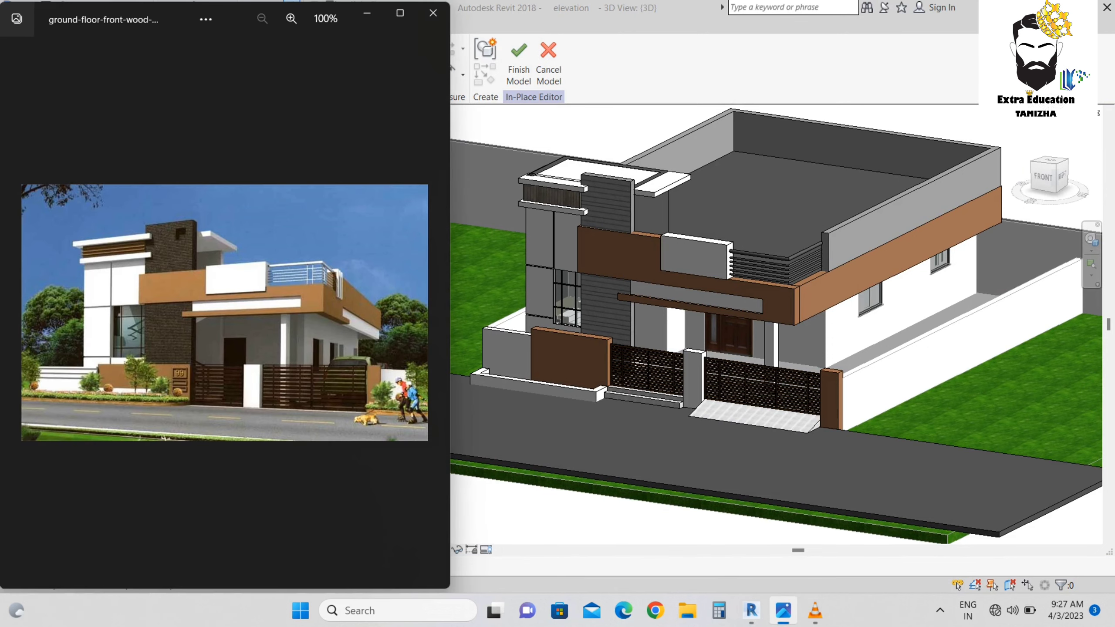
key("alt+Tab")
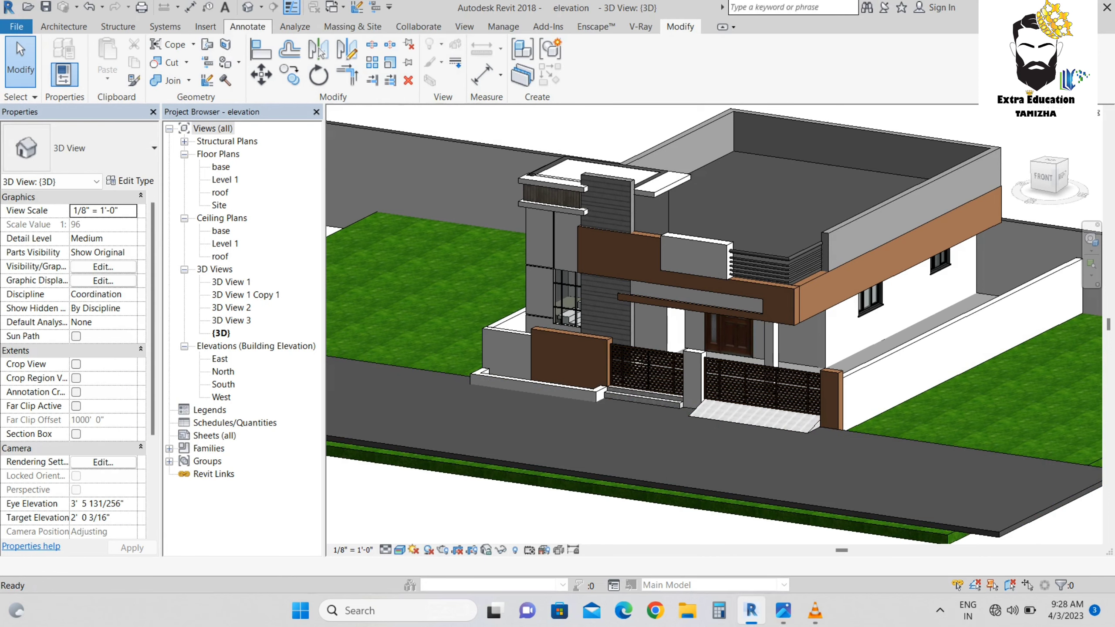
Set the source of decal type New Decal 3 to the asphalt road texture image from the acp metal sheet folder
left_click(205, 26)
left_click(183, 70)
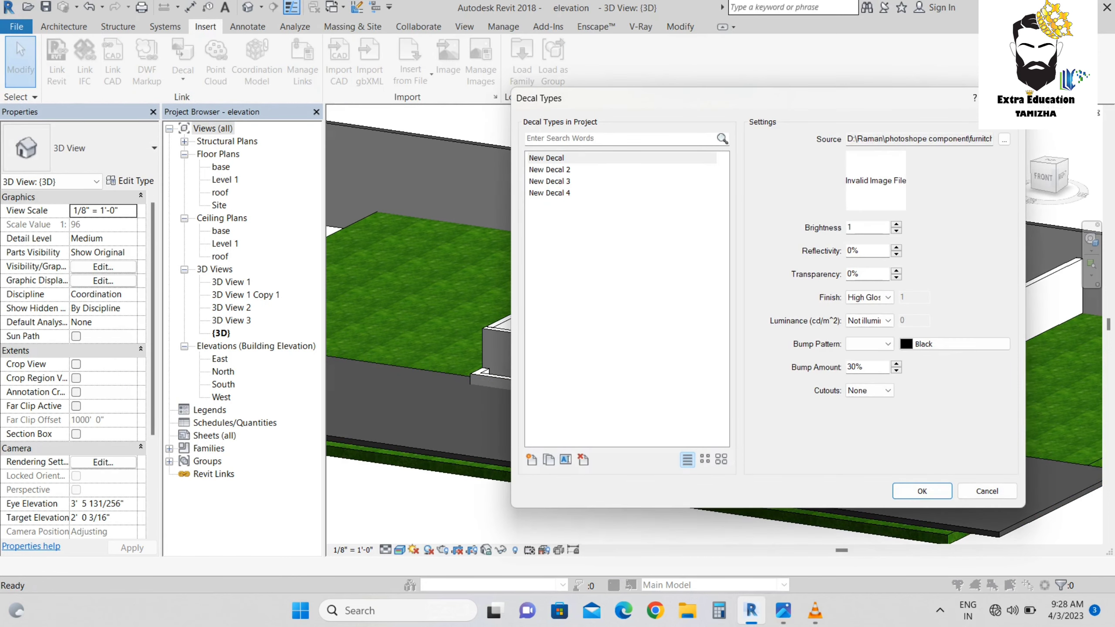
left_click(549, 193)
left_click(550, 181)
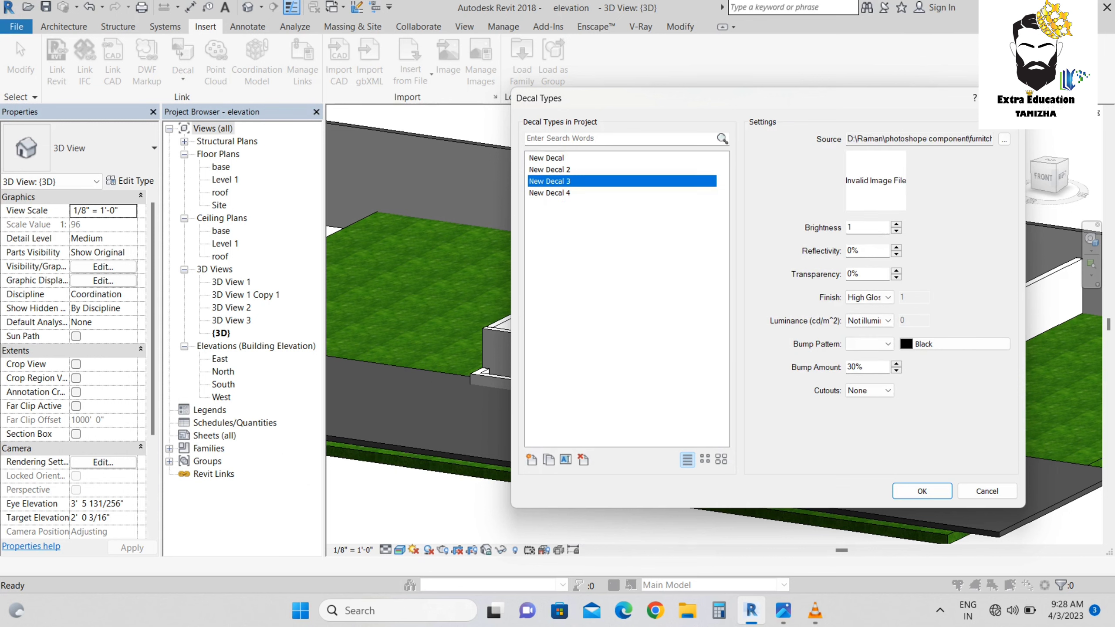
left_click(1005, 139)
left_click(285, 118)
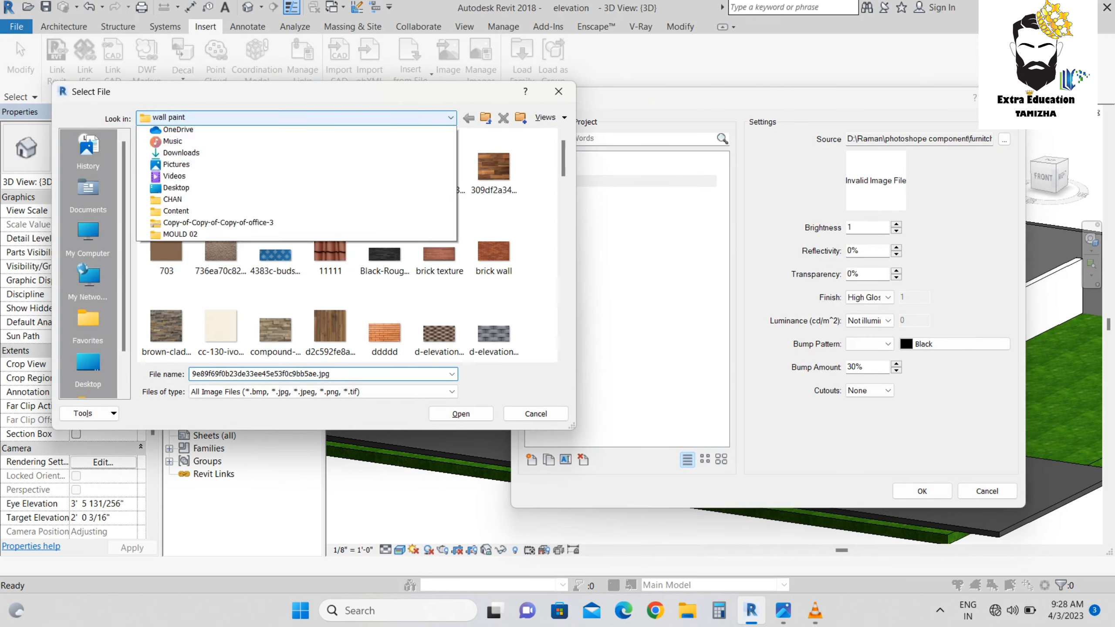
left_click(236, 189)
double_click(166, 171)
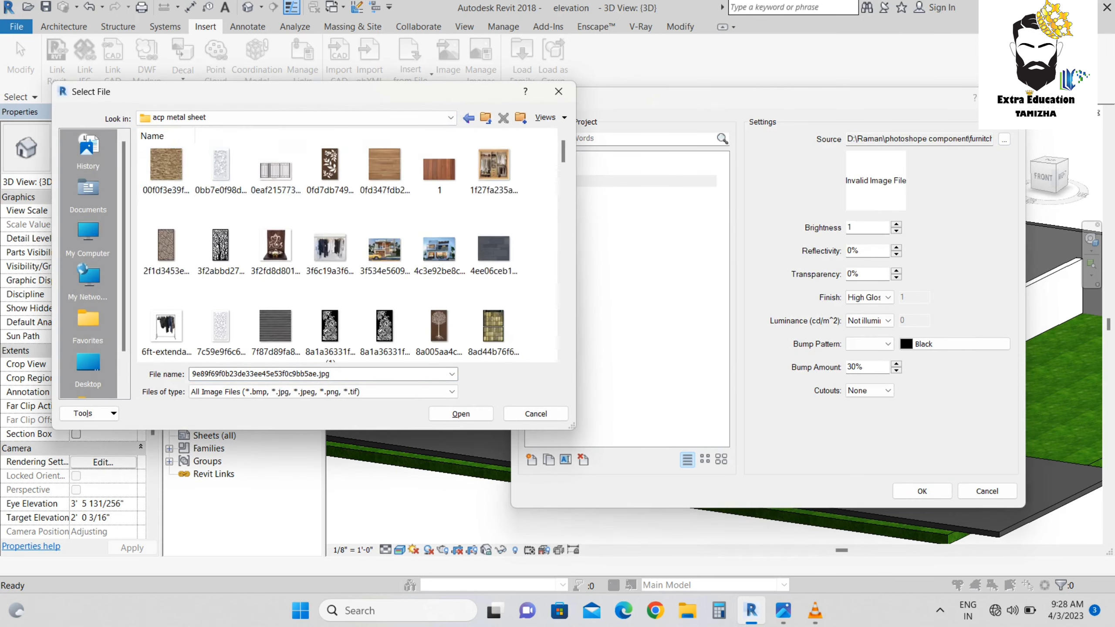
scroll(347, 246, "down", 3)
left_click(460, 414)
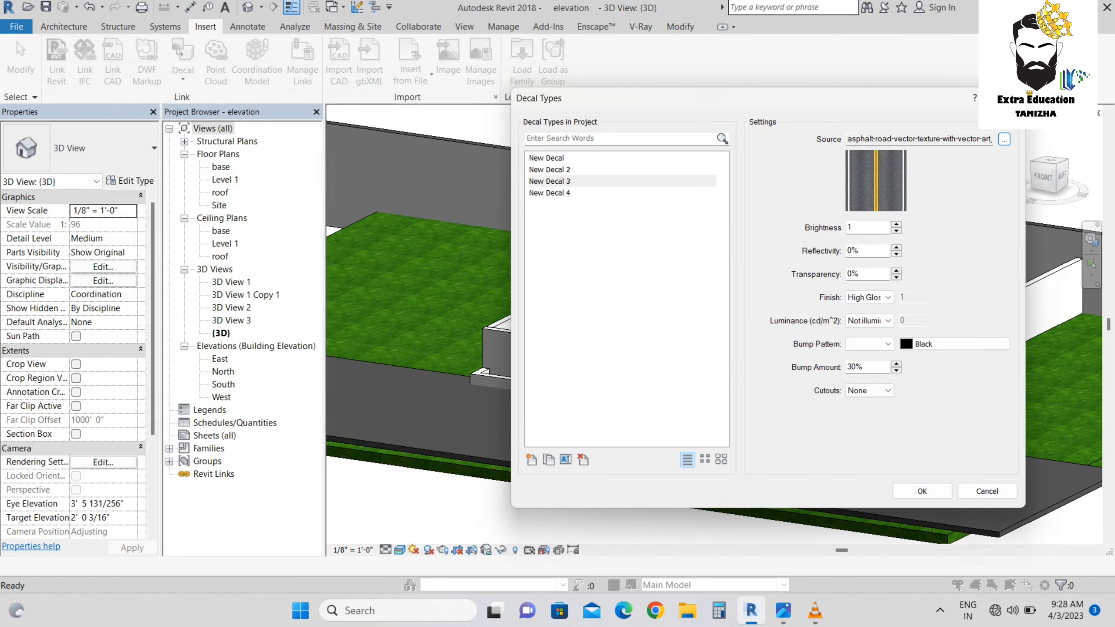
left_click(922, 491)
Place the New Decal 3 decal on the road in front of the house and select it
left_click(183, 78)
left_click(204, 103)
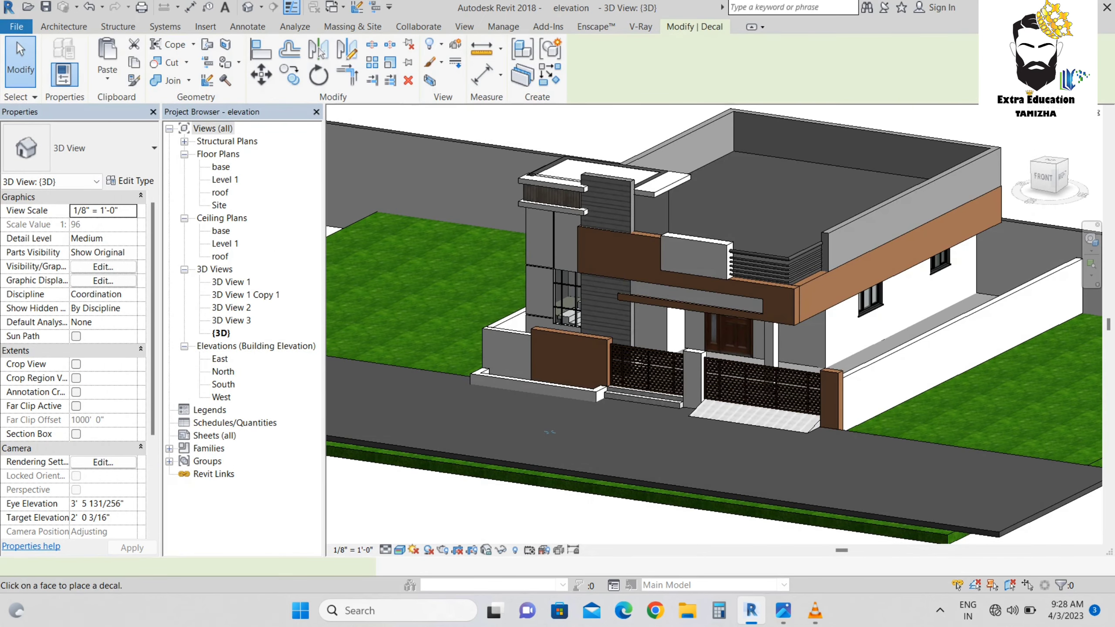
right_click(488, 296)
left_click(527, 306)
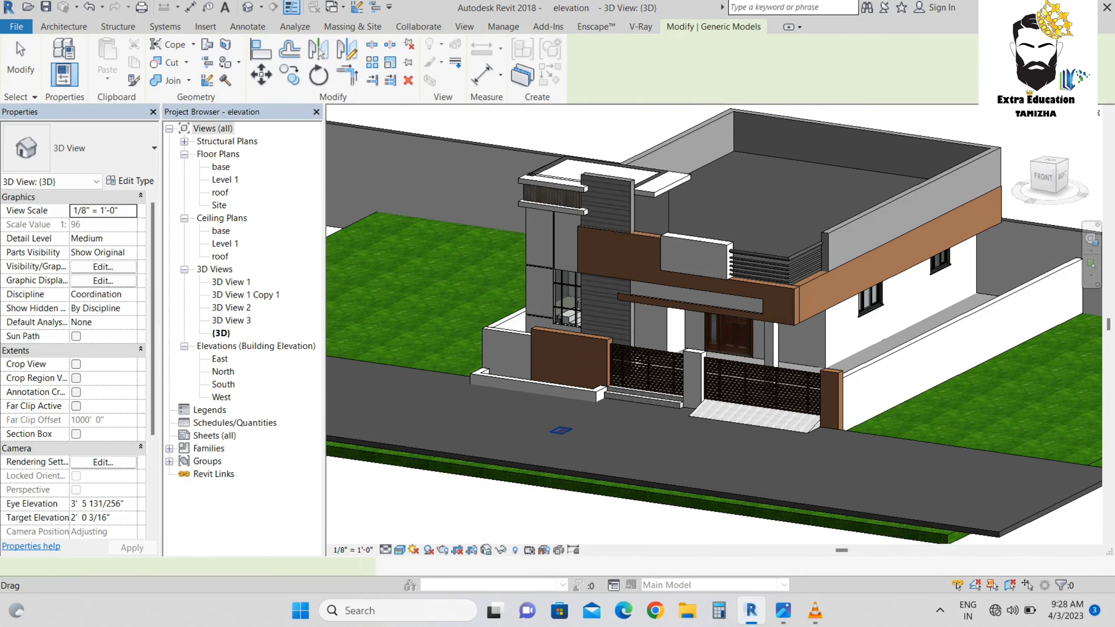
left_click(561, 430)
left_click(106, 148)
left_click(52, 253)
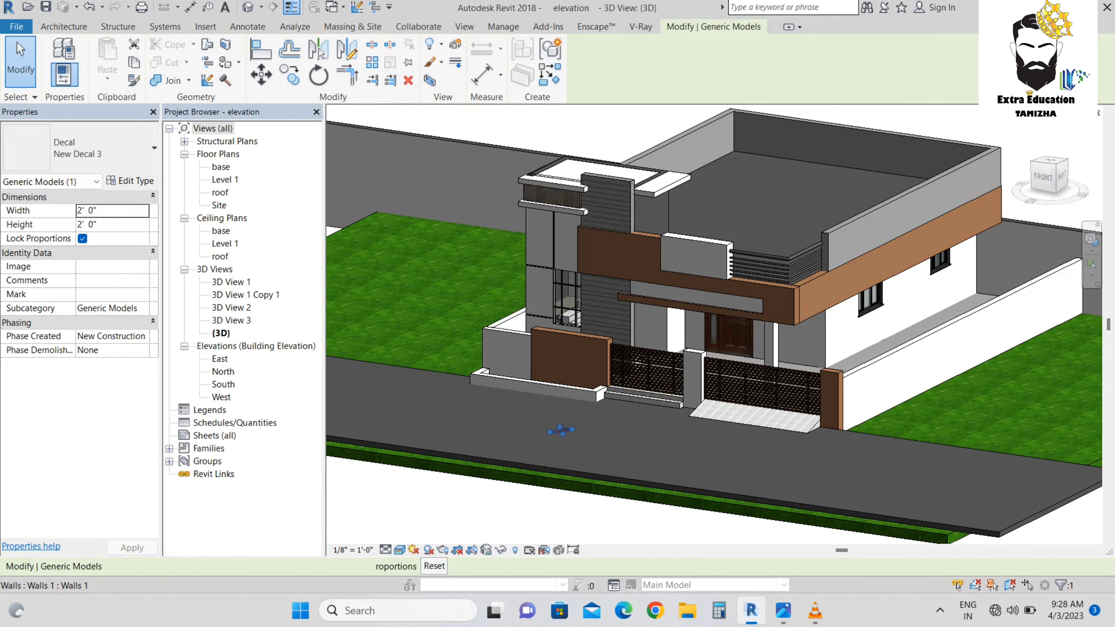
scroll(565, 455, "up", 5)
scroll(584, 373, "down", 2)
middle_click_drag(583, 374, 588, 428, "shift")
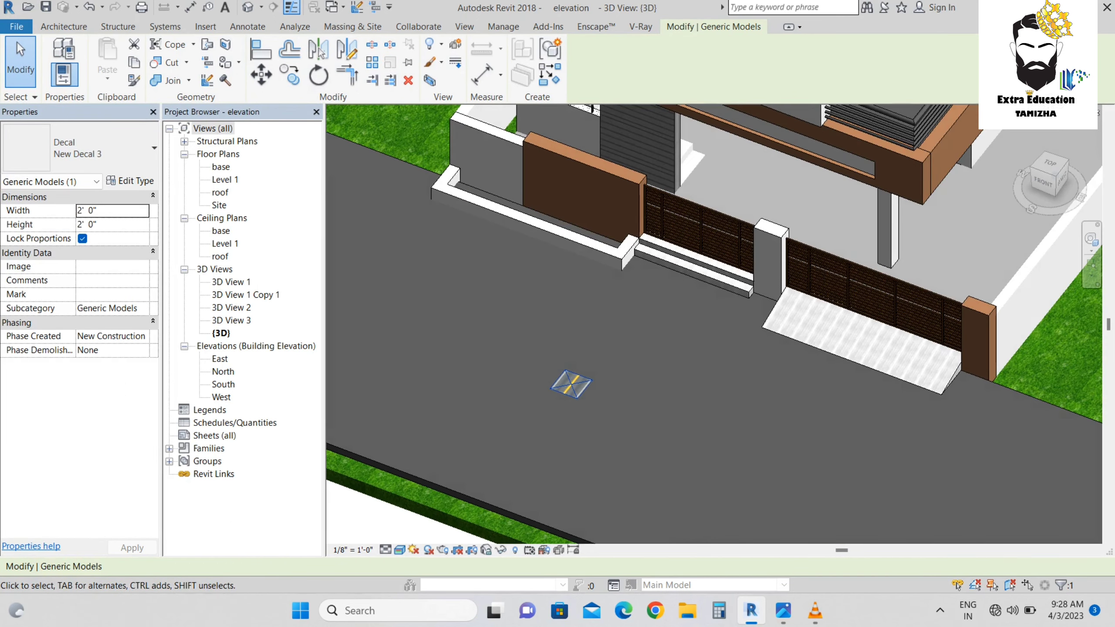
key("r")
key("o")
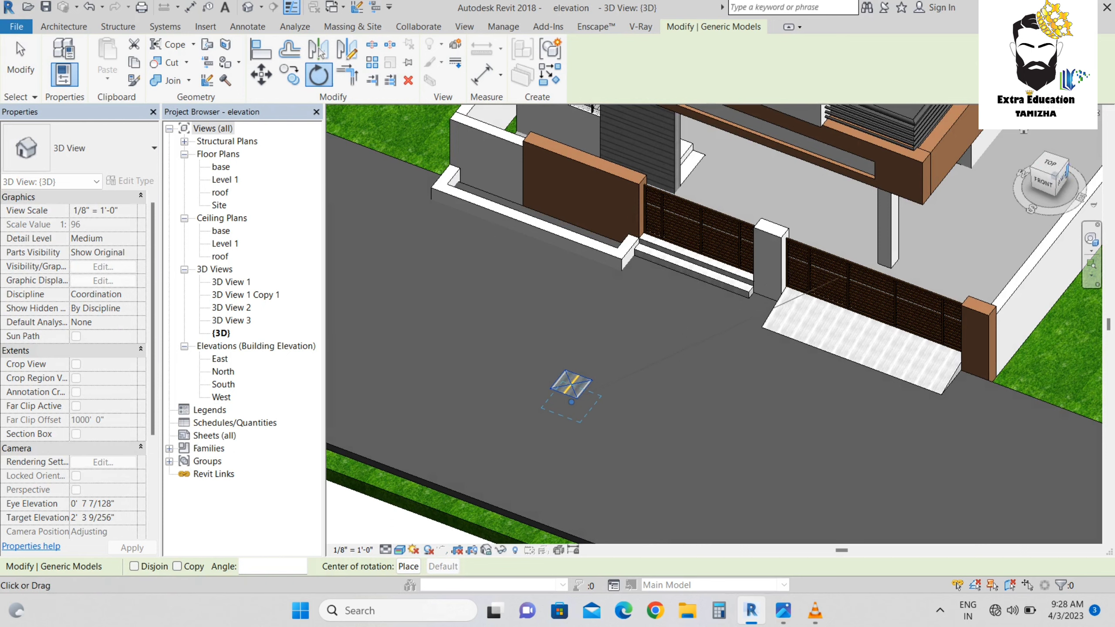
Switch to the top view and enlarge the road decal to about 7' 0" square
left_click(1050, 163)
key("Escape")
key("Escape")
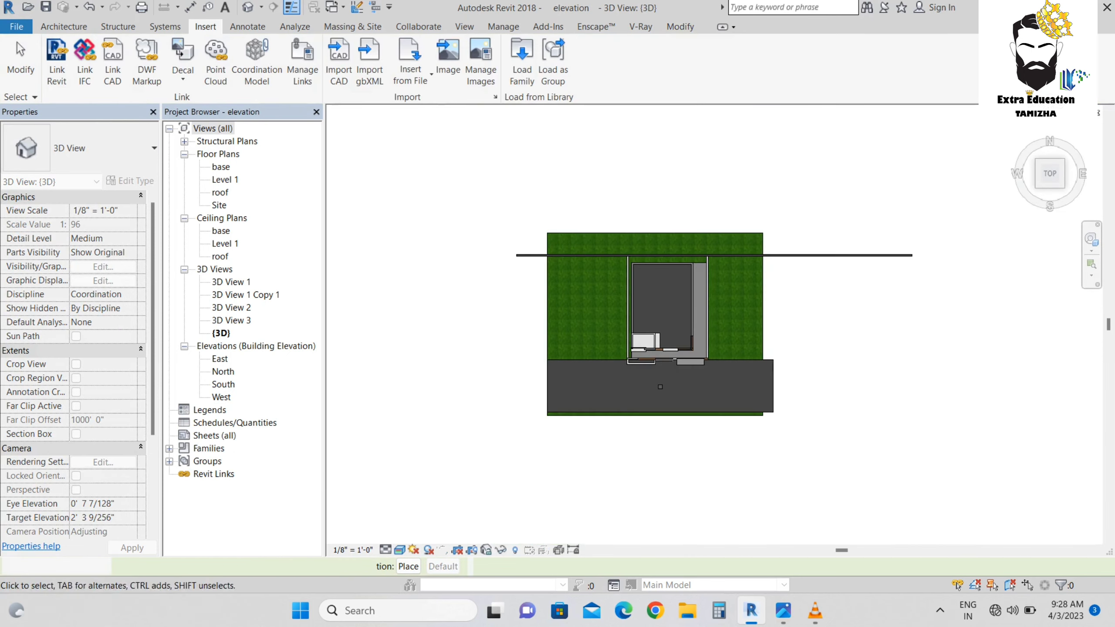
scroll(680, 376, "up", 3)
scroll(681, 377, "up", 3)
left_click(595, 424)
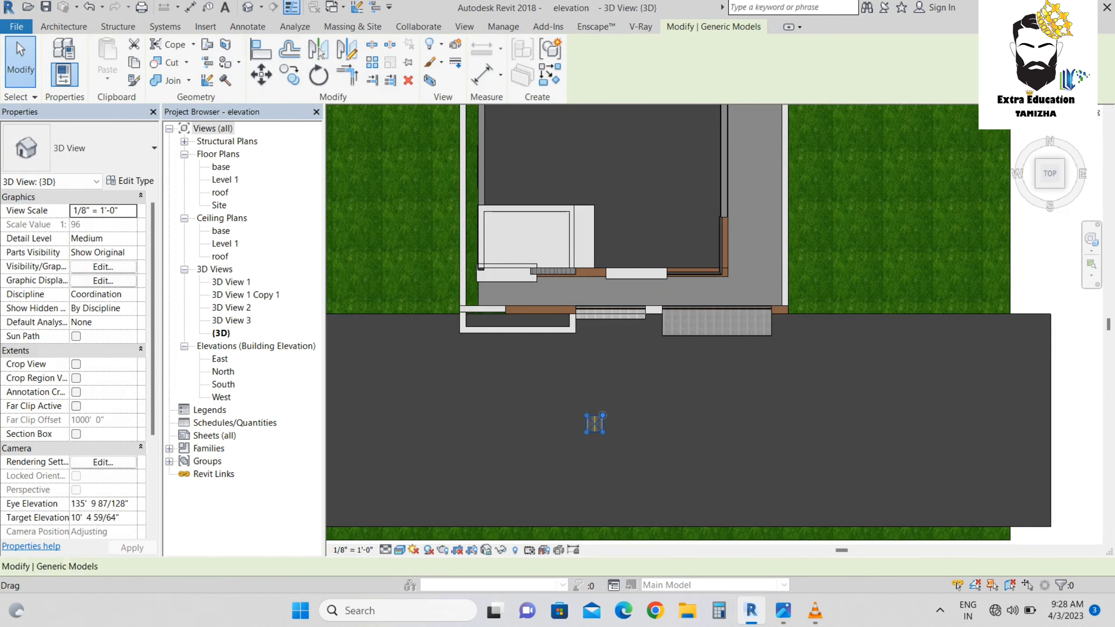
left_click_drag(604, 416, 645, 374)
Rotate the road decal 90 degrees so its lane lines run along the road, and unlock its proportions
key("r")
key("o")
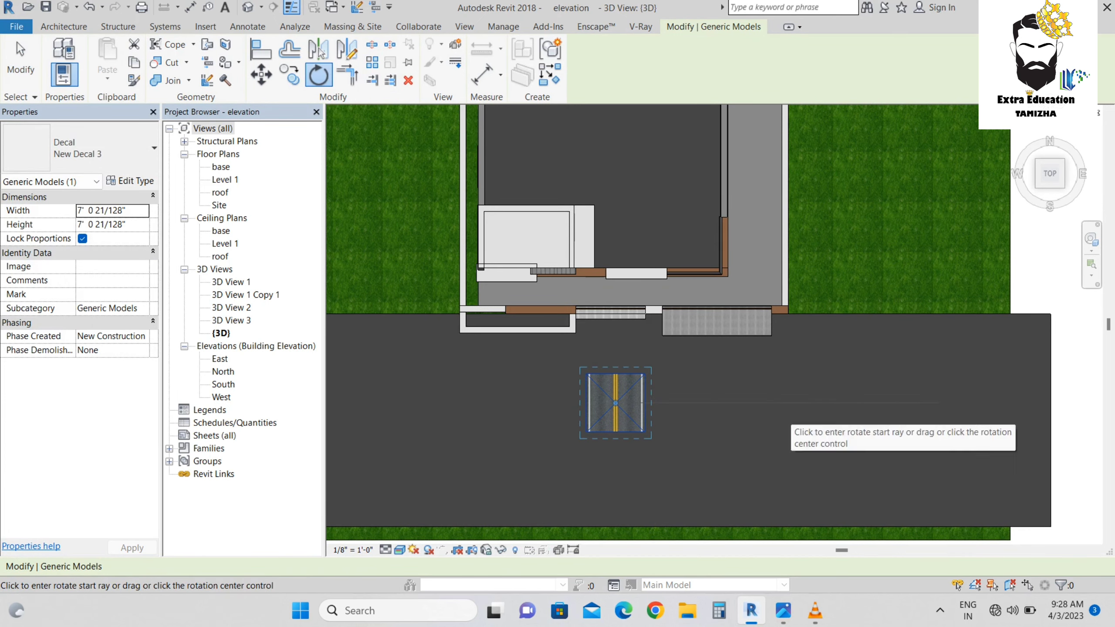
left_click(777, 403)
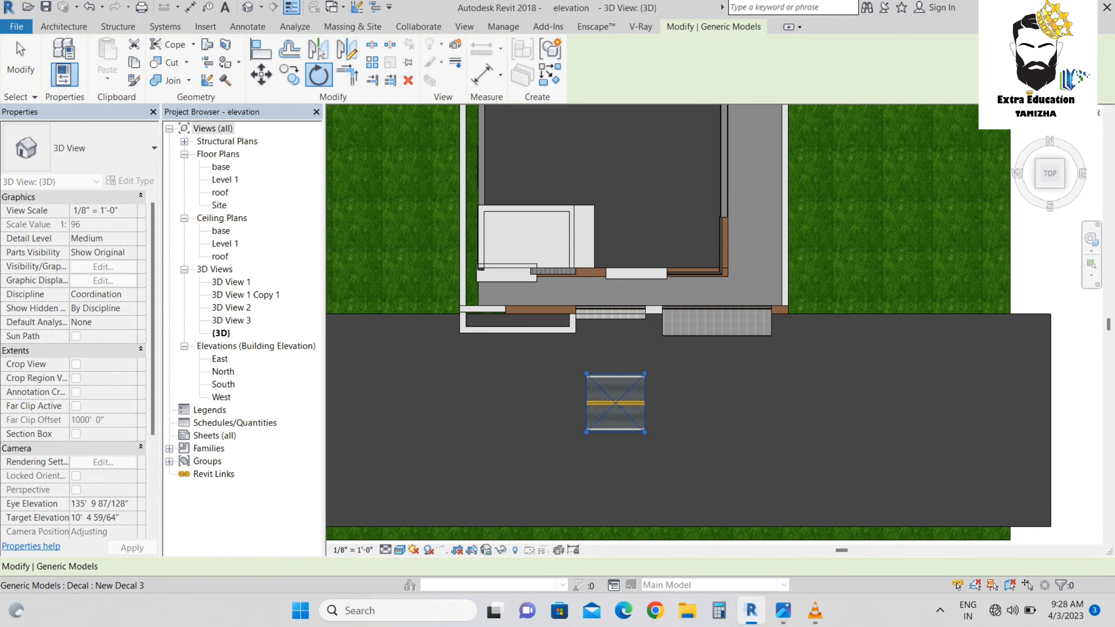
scroll(626, 374, "down", 3)
key("Escape")
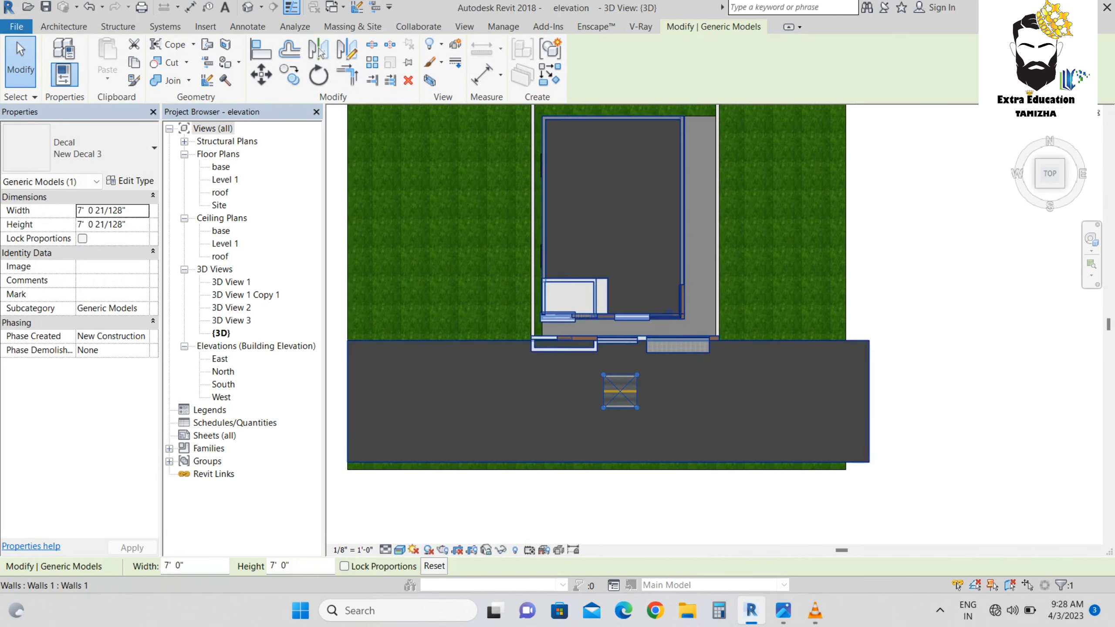
Move the road decal to the road's front-left corner and stretch it until it covers the full length and width of the road
scroll(707, 336, "down", 2)
left_click_drag(629, 390, 595, 402)
left_click_drag(433, 431, 434, 431)
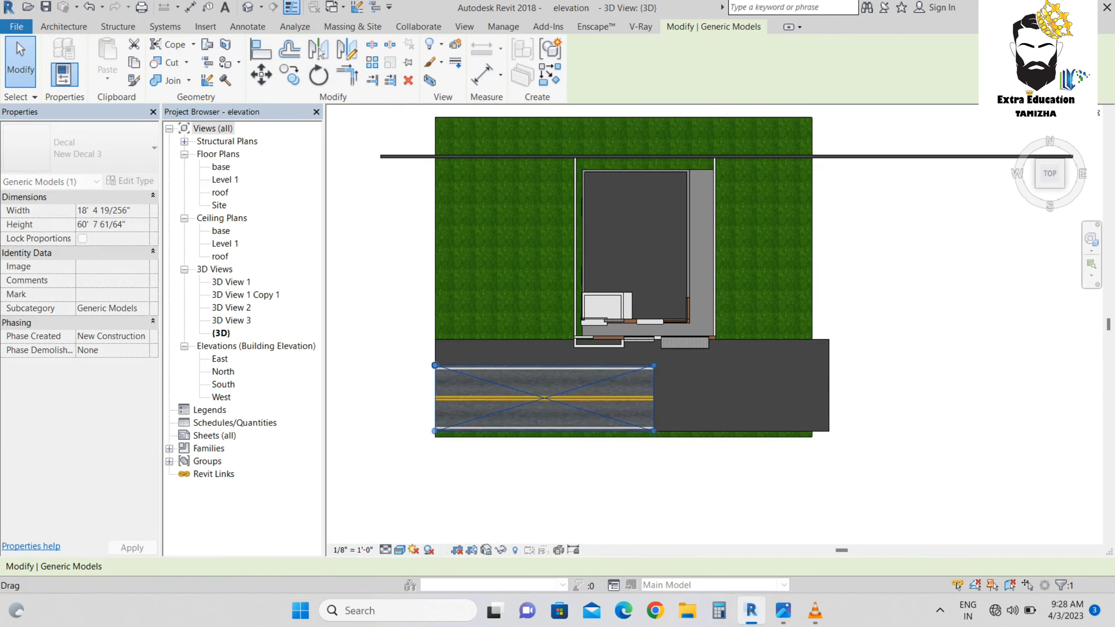
left_click_drag(655, 340, 654, 339)
left_click_drag(733, 339, 829, 339)
key("Escape")
scroll(829, 347, "up", 2)
middle_click_drag(829, 347, 794, 264, "shift")
middle_click_drag(698, 247, 807, 327)
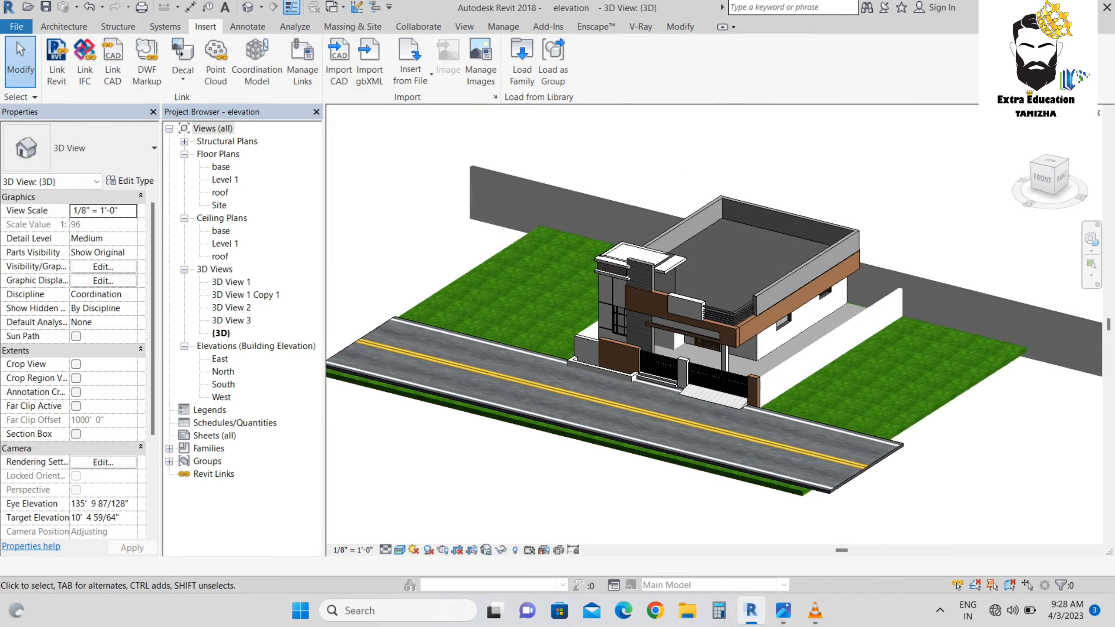
Examine the front elevation with the finished road and compare it with the reference photo
scroll(691, 397, "up", 3)
middle_click_drag(661, 368, 640, 358)
scroll(637, 399, "down", 2)
scroll(642, 402, "up", 2)
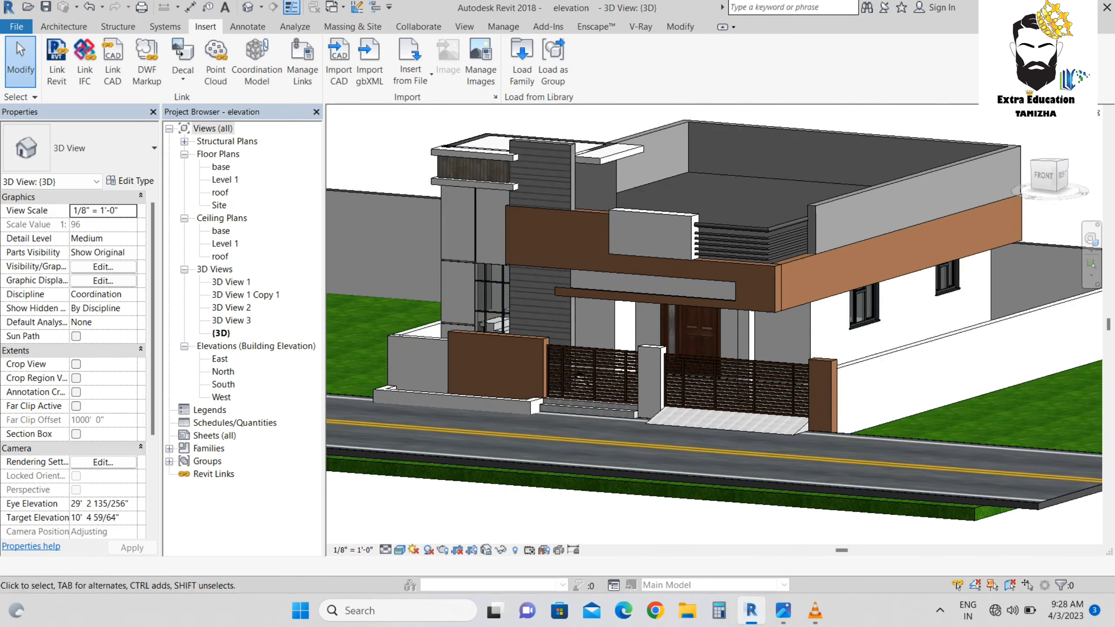
middle_click_drag(643, 398, 685, 383)
scroll(642, 395, "up", 1)
left_click(783, 611)
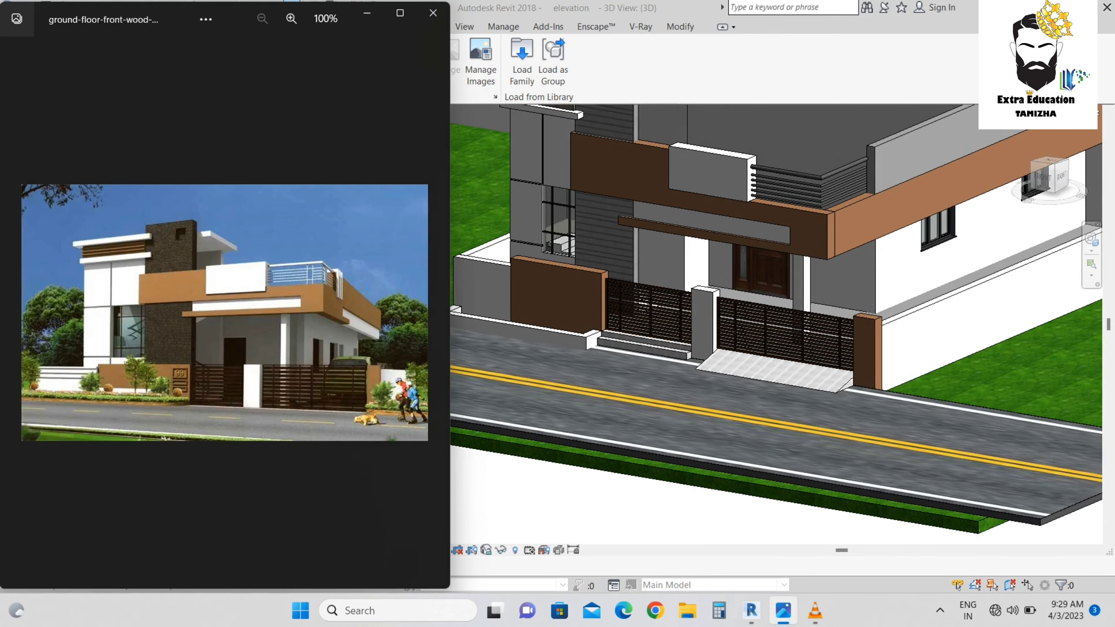
left_click(784, 610)
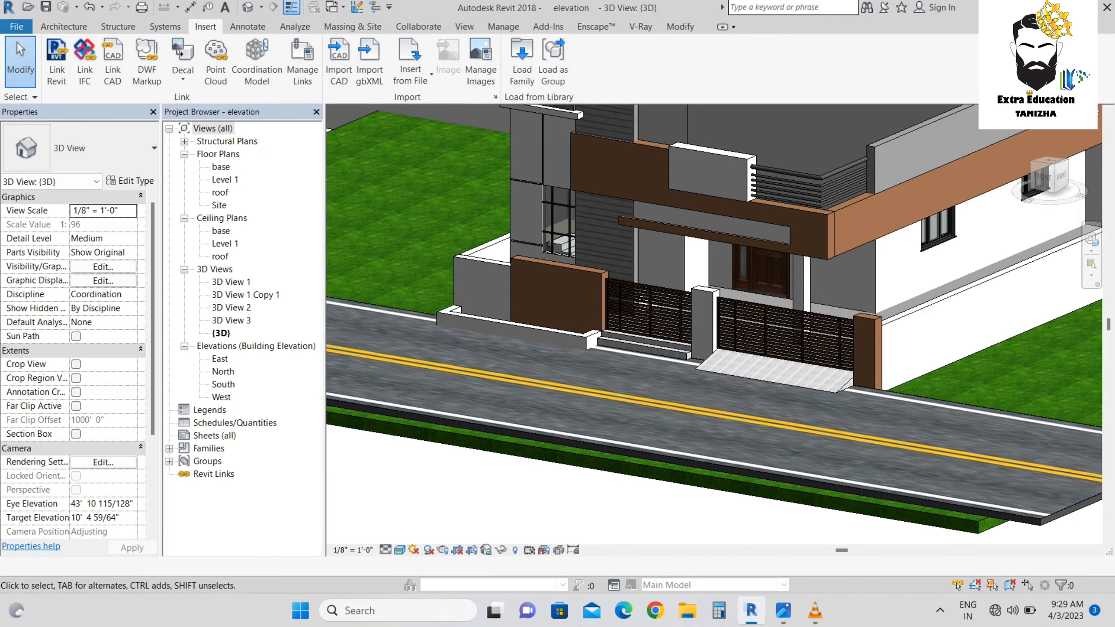
In the base floor plan, draw Generic - 200mm 2 front walls from the compound's left corner to the plot edge and about 35' beyond its right corner
double_click(221, 167)
key("w")
key("a")
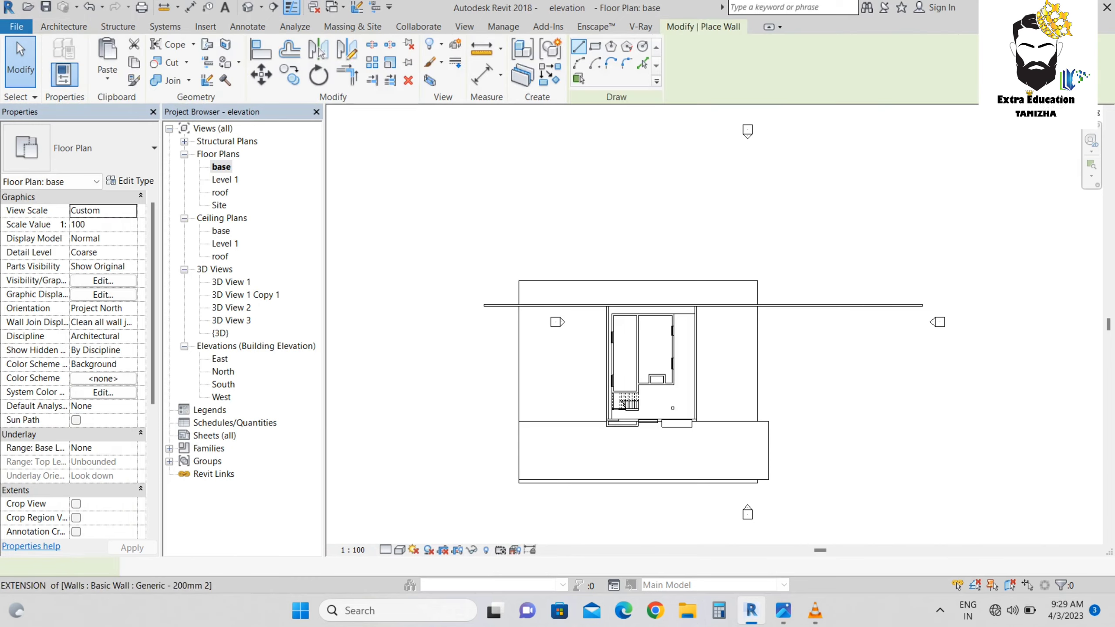
scroll(615, 398, "up", 5)
left_click(603, 401)
scroll(731, 389, "down", 1)
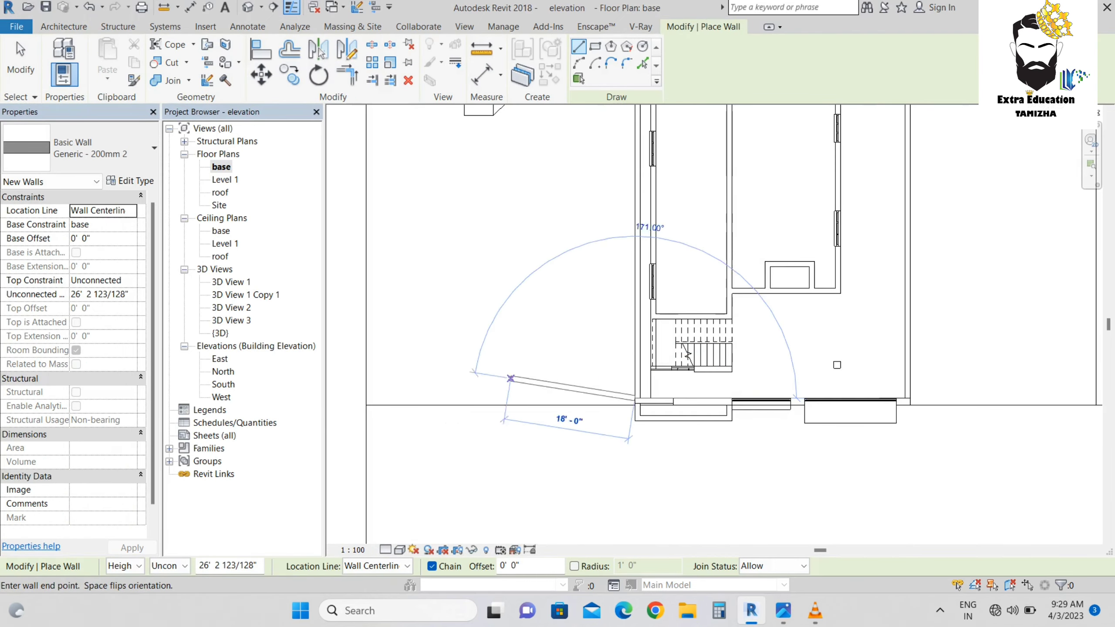
left_click(366, 398)
scroll(417, 352, "down", 1)
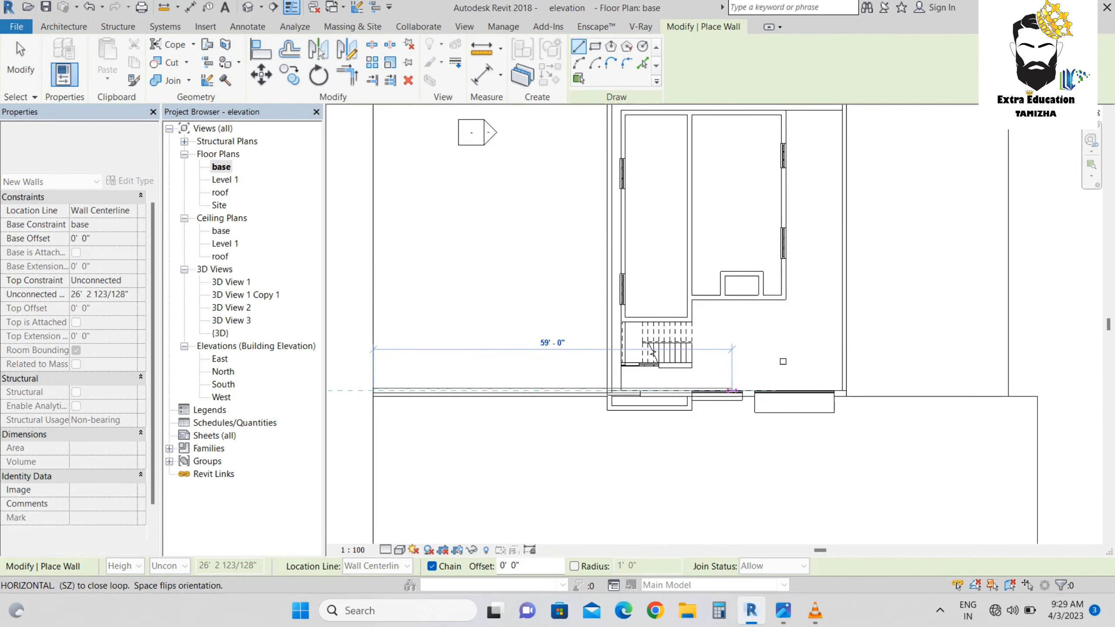
key("Escape")
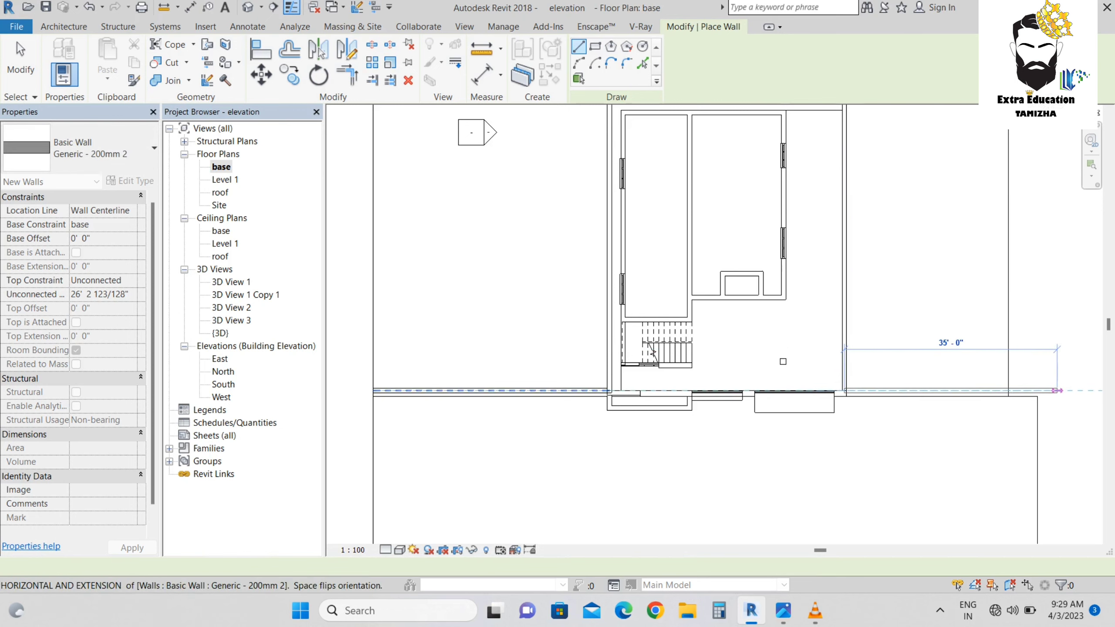
In the 3D view, match the type of both new front walls to the low compound wall
left_click(464, 27)
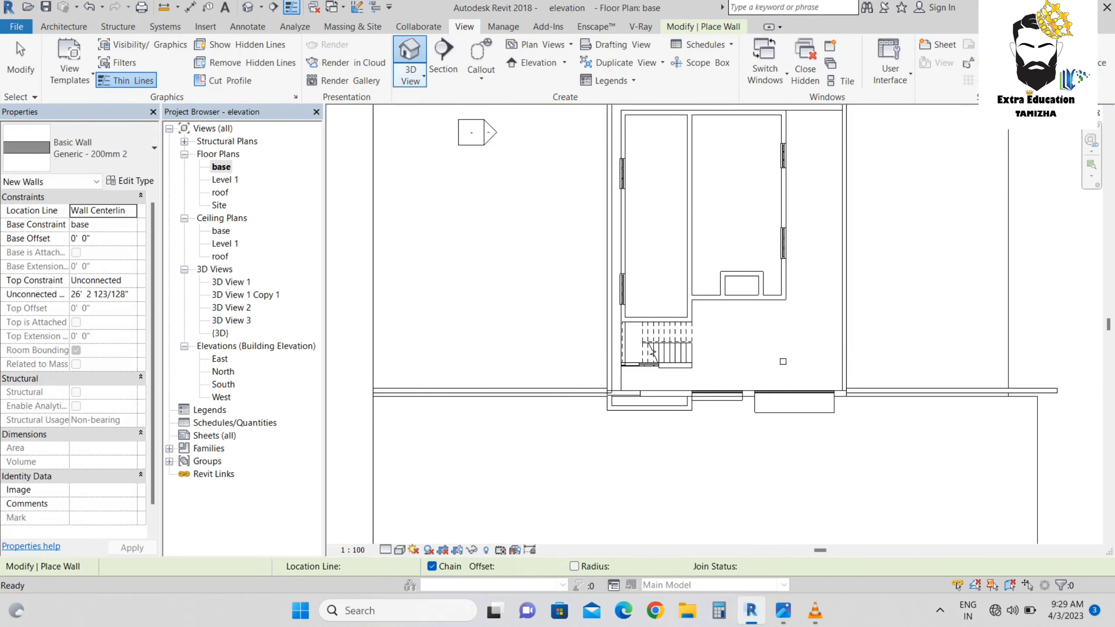
left_click(410, 55)
scroll(636, 382, "down", 3)
key("m")
key("a")
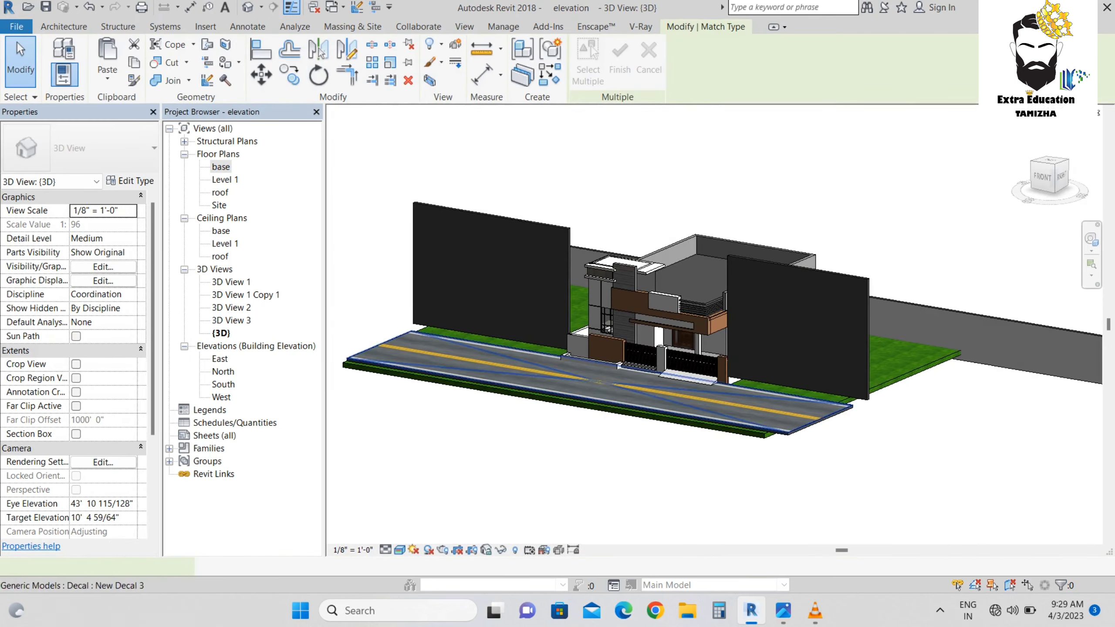
left_click(492, 272)
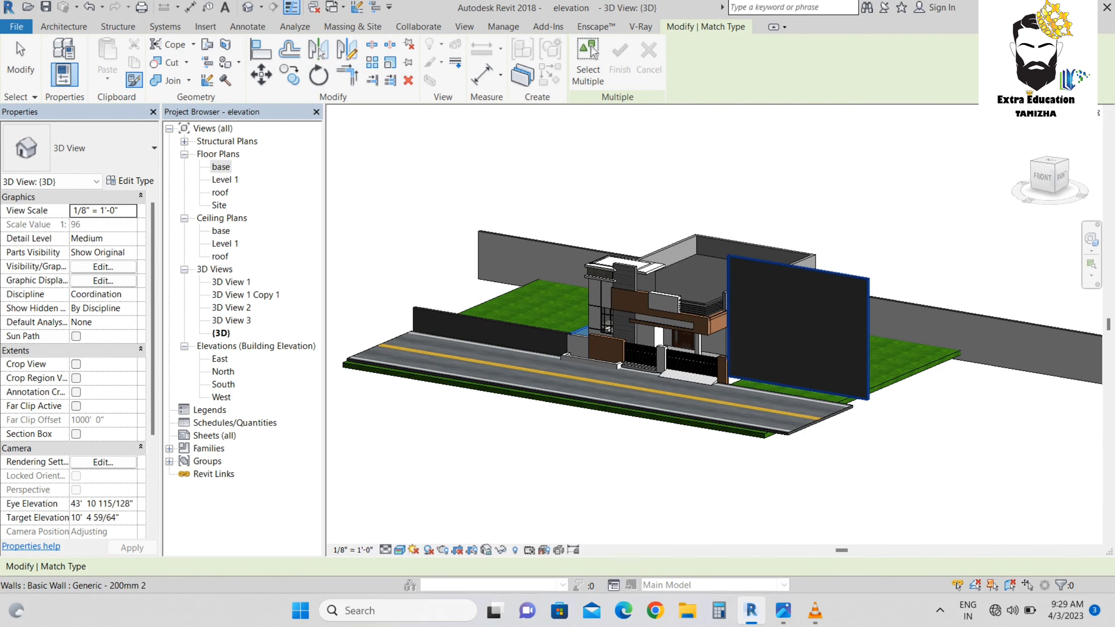
left_click(795, 325)
right_click(743, 184)
left_click(764, 192)
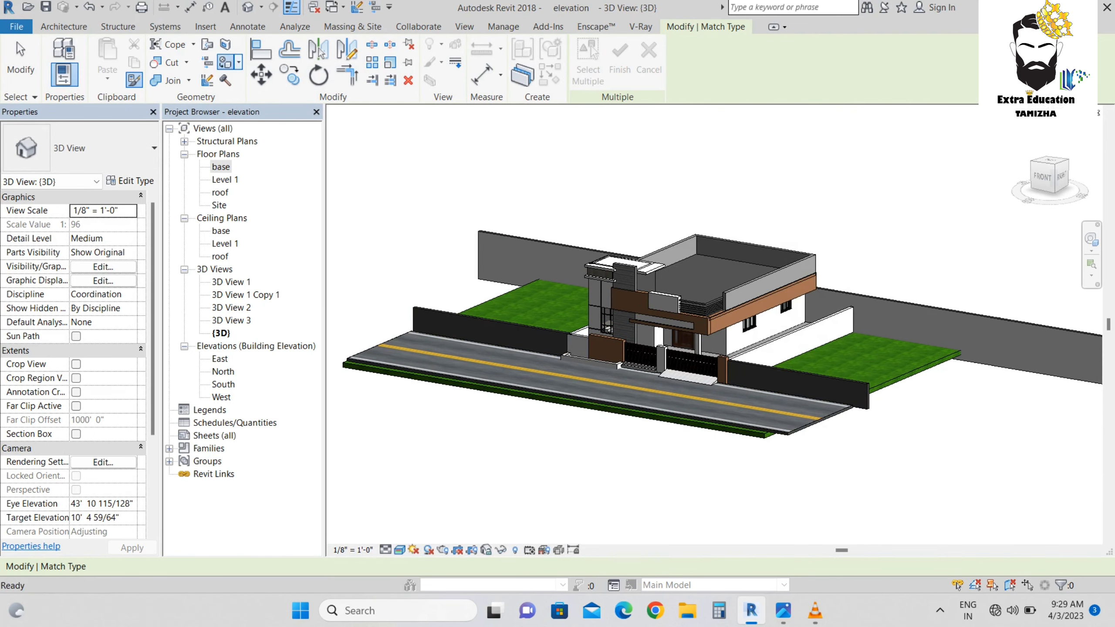
Paint the road-facing sides of the two new front walls with Default New Material
key("p")
key("a")
scroll(549, 306, "up", 3)
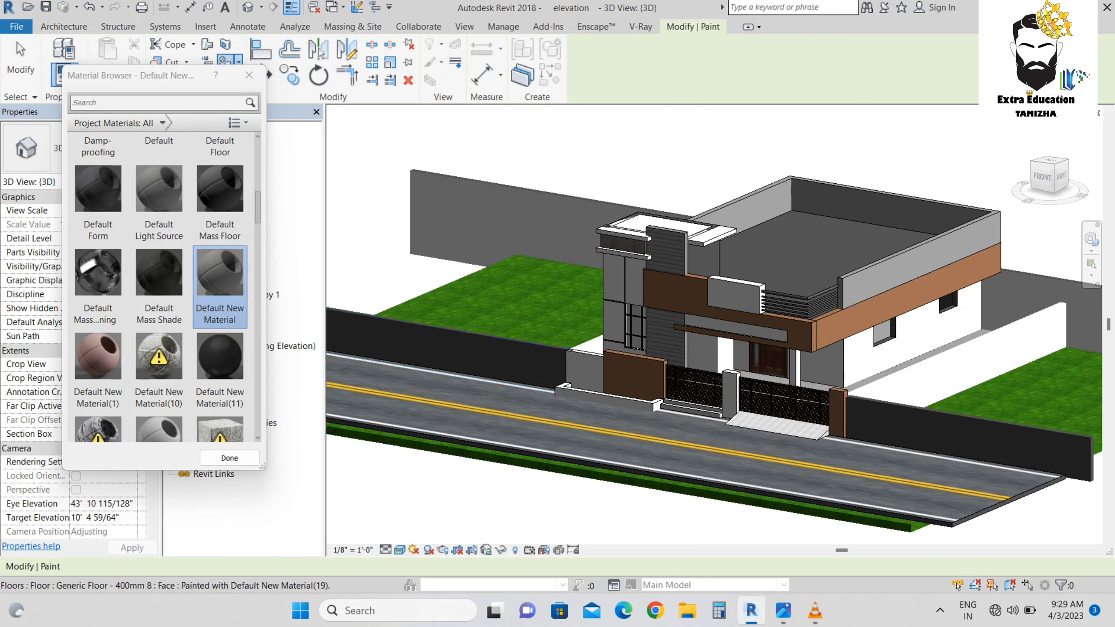
scroll(722, 447, "up", 4)
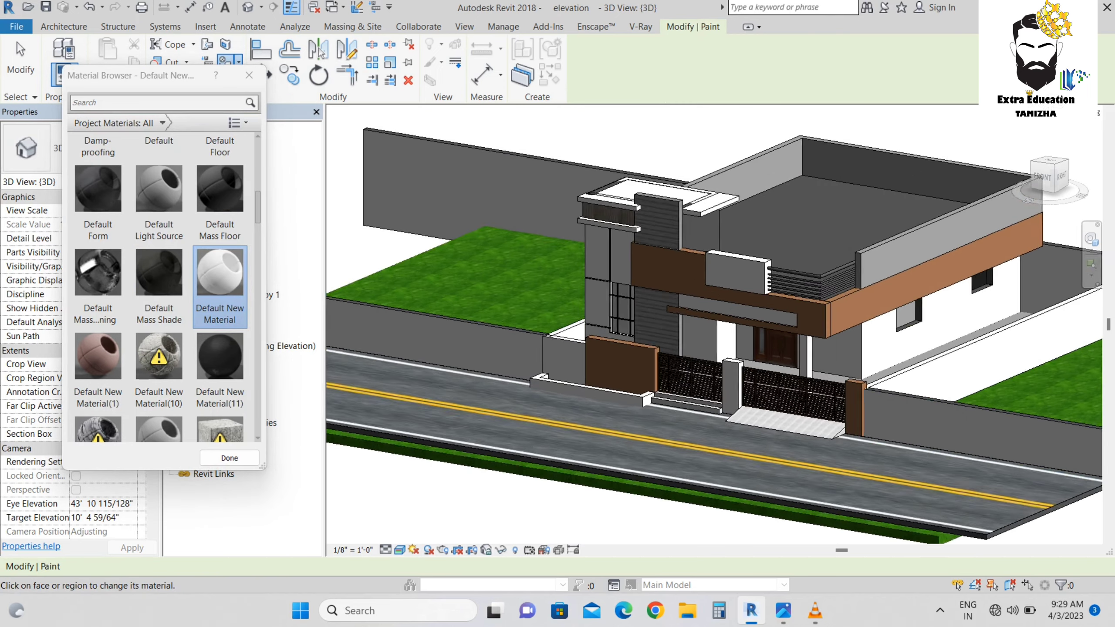
right_click(422, 186)
left_click(460, 195)
left_click(1041, 178)
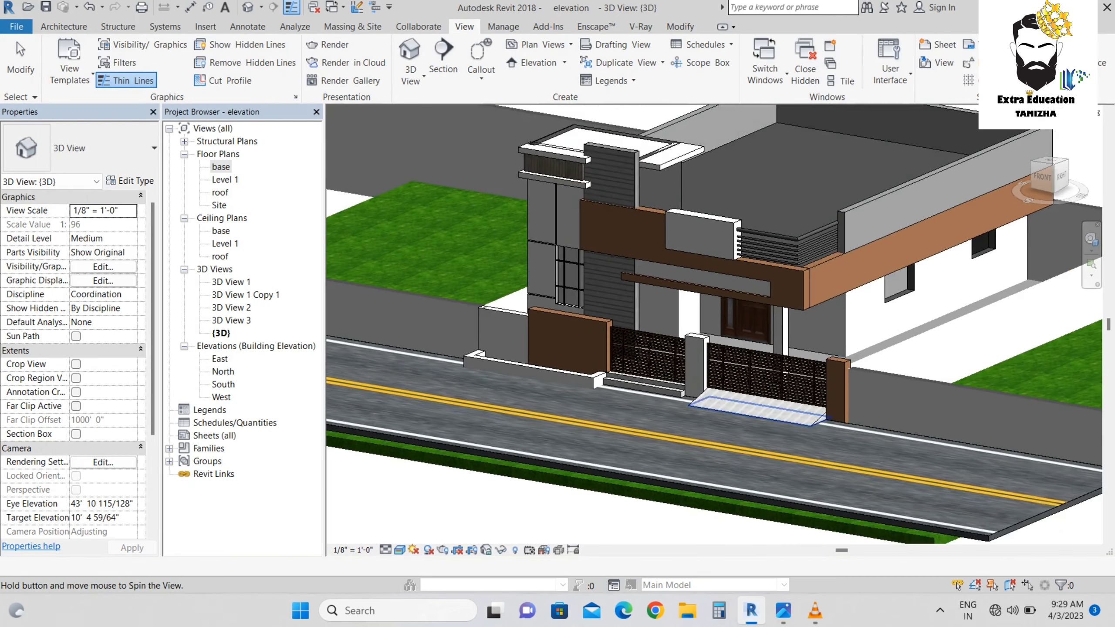
middle_click_drag(720, 352, 591, 433, "shift")
right_click(403, 146)
left_click(440, 155)
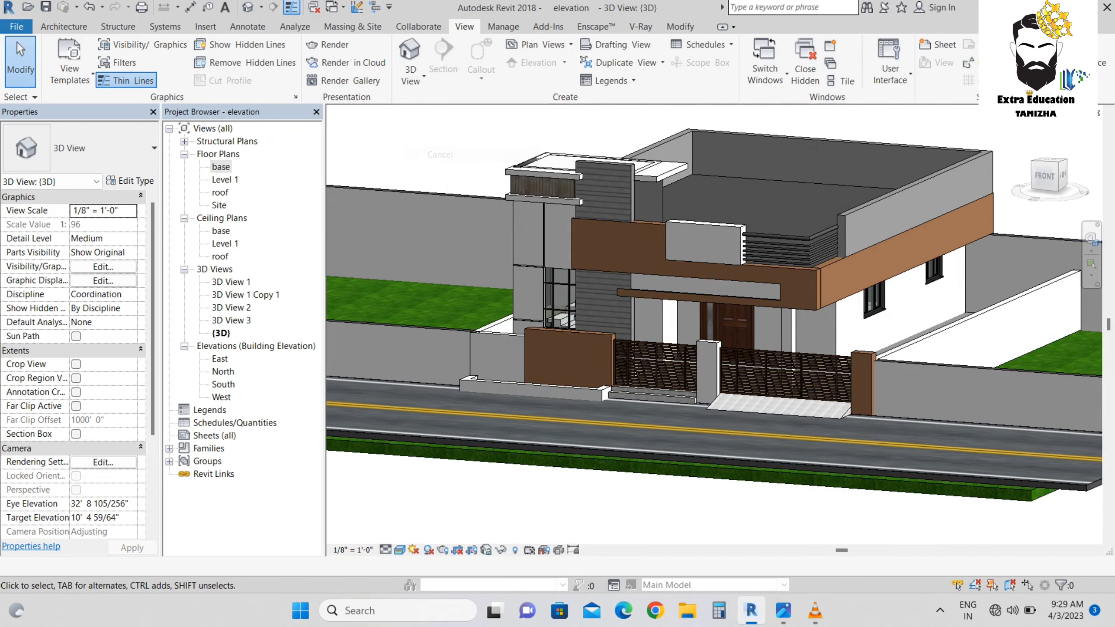
From the base floor plan, place a perspective camera across the road, aimed diagonally at the front of the house
double_click(221, 167)
left_click(411, 73)
left_click(436, 129)
scroll(534, 321, "down", 2)
left_click(669, 473)
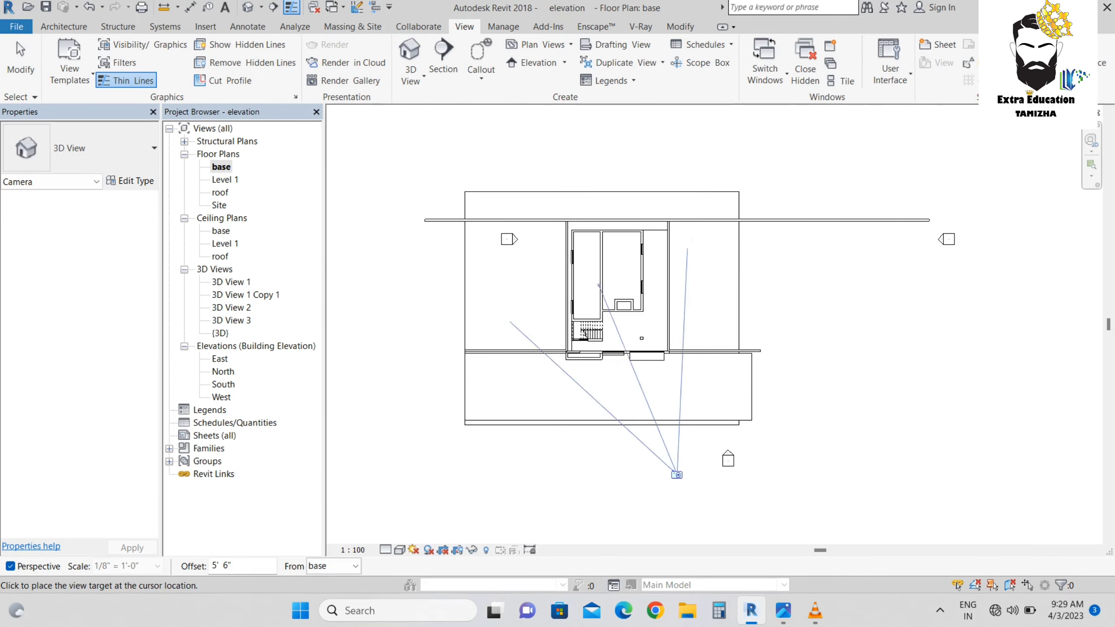
left_click(632, 176)
scroll(668, 347, "down", 1)
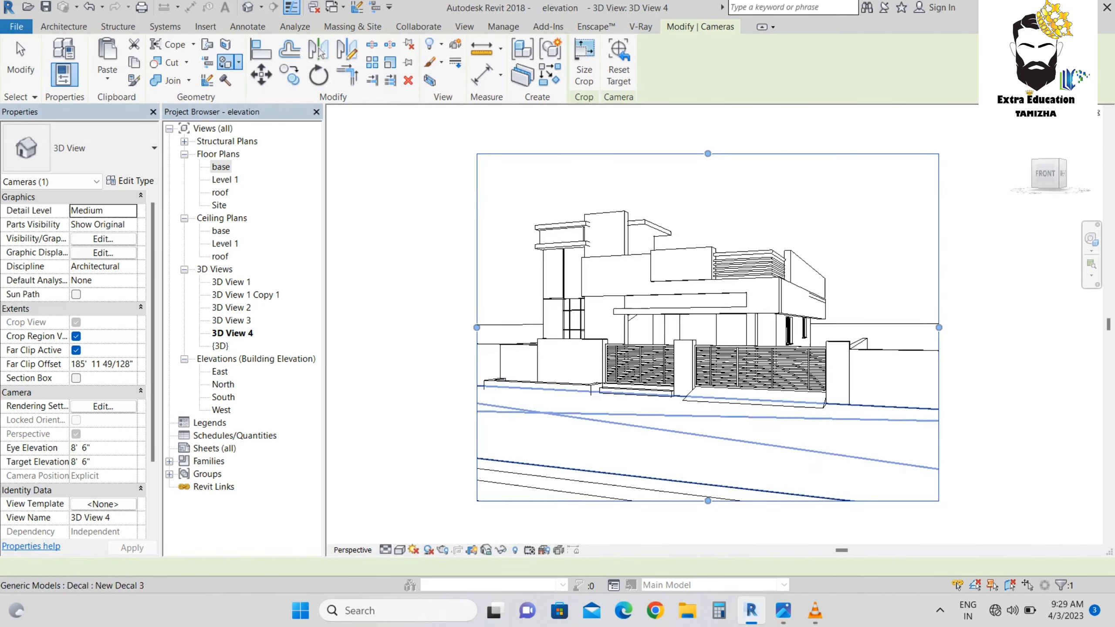
Resize the camera view's crop region on all four sides to frame the house front more tightly
left_click_drag(708, 501, 708, 453)
left_click_drag(477, 304, 453, 304)
left_click_drag(905, 304, 899, 304)
left_click_drag(676, 154, 676, 173)
key("Escape")
Show the camera view beside the reference photo and switch it to a visual style that displays material textures
left_click(1086, 7)
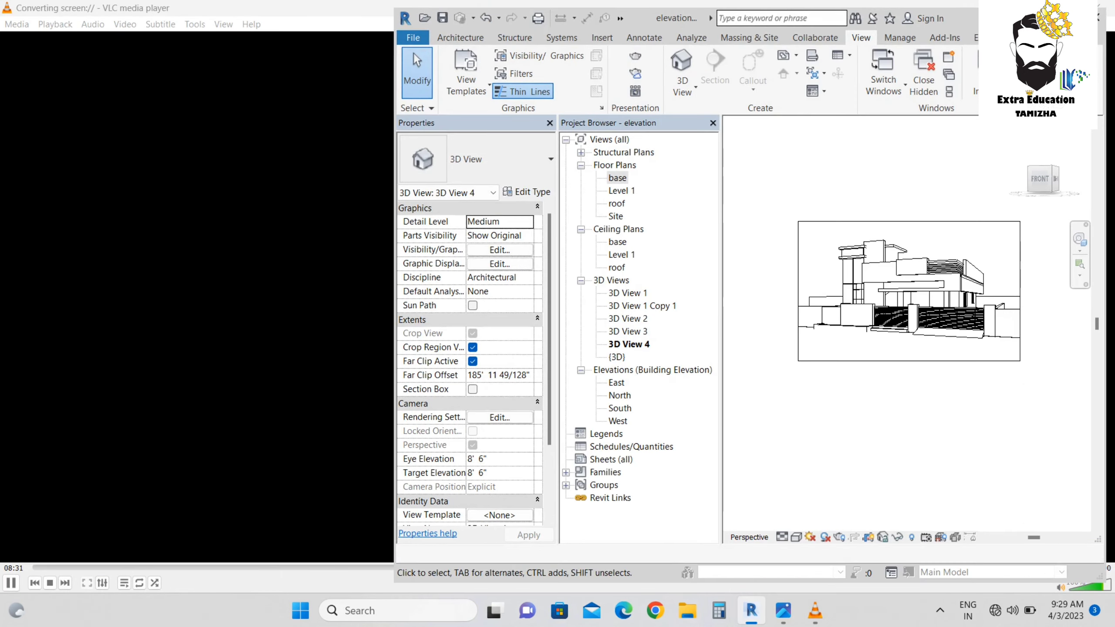
left_click(783, 611)
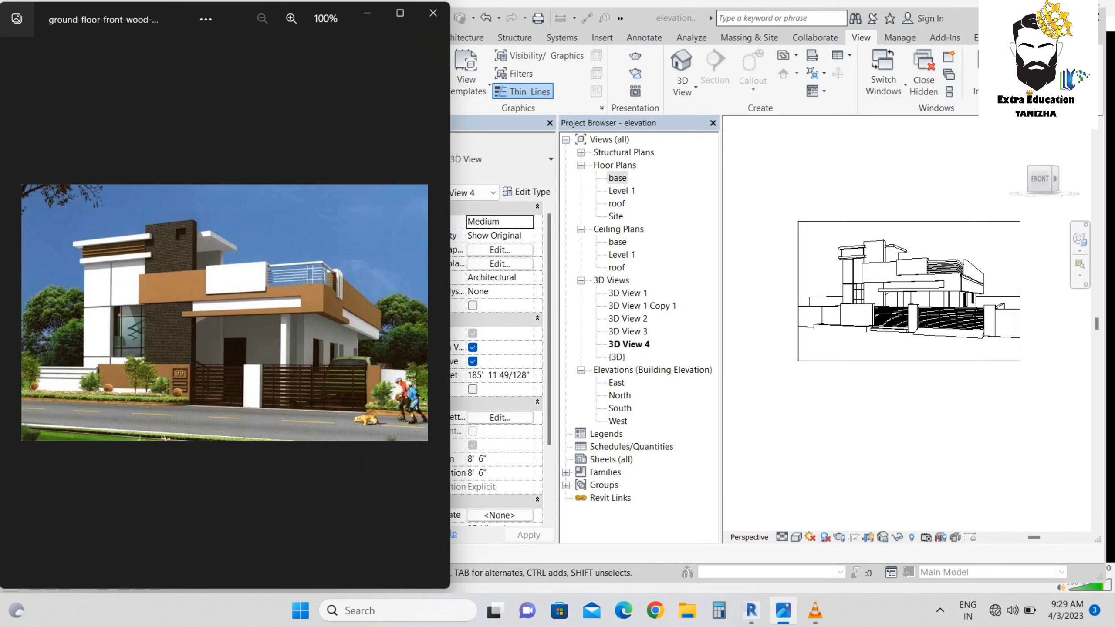
left_click(796, 537)
left_click(821, 509)
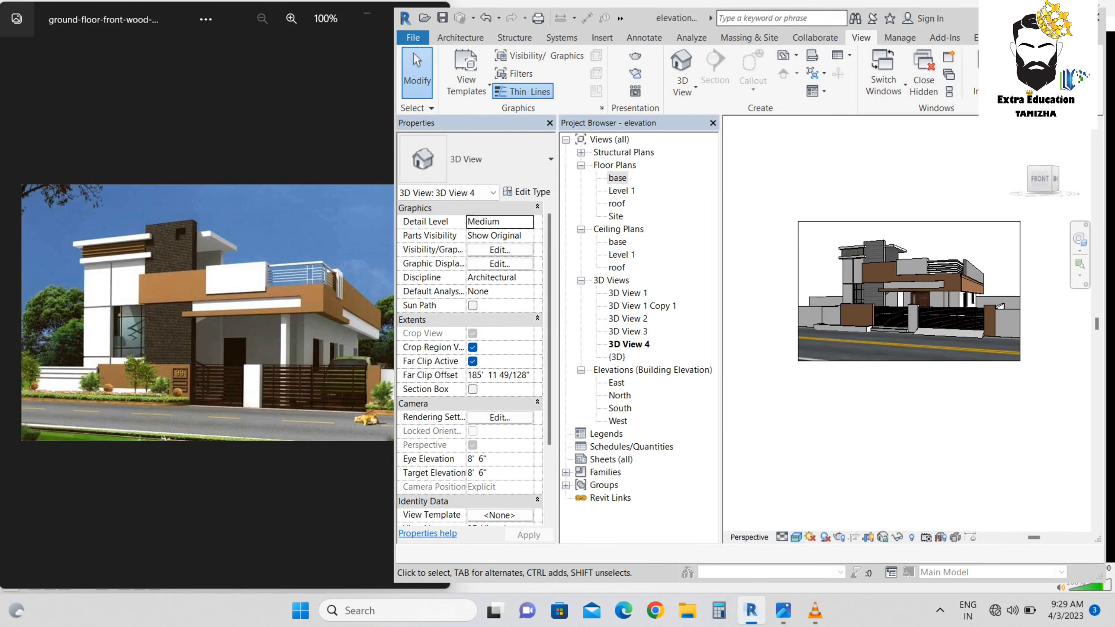
scroll(909, 357, "up", 2)
left_click(280, 334)
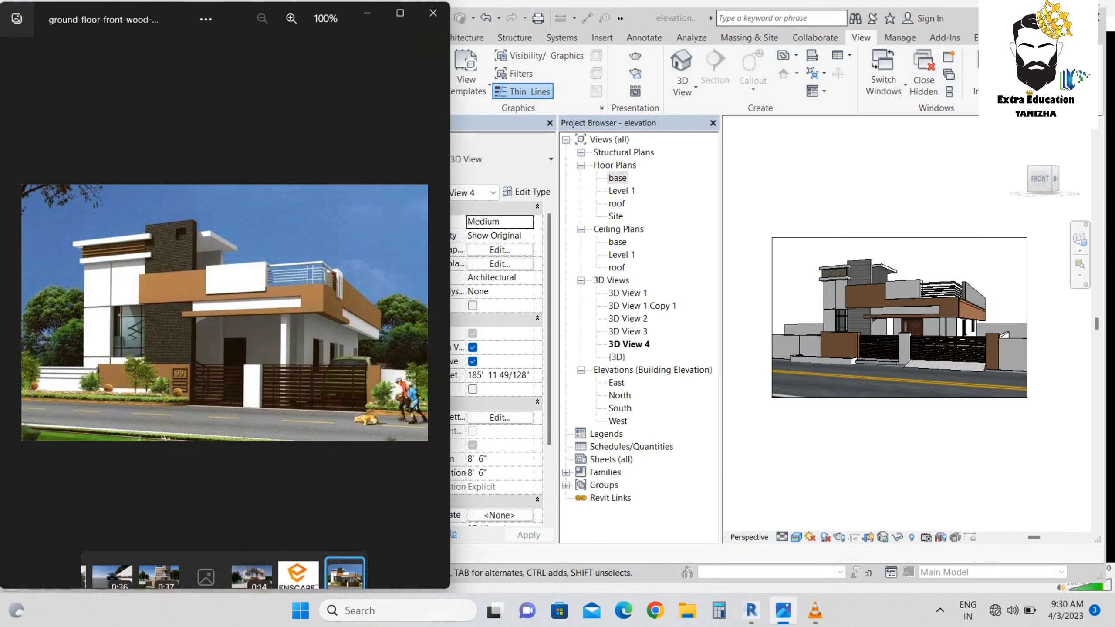
Narrow the camera view's crop region slightly on both sides to match the reference photo, and restore the full-size window
left_click(812, 439)
left_click(1027, 319)
left_click_drag(1027, 318, 1023, 317)
left_click_drag(772, 317, 782, 318)
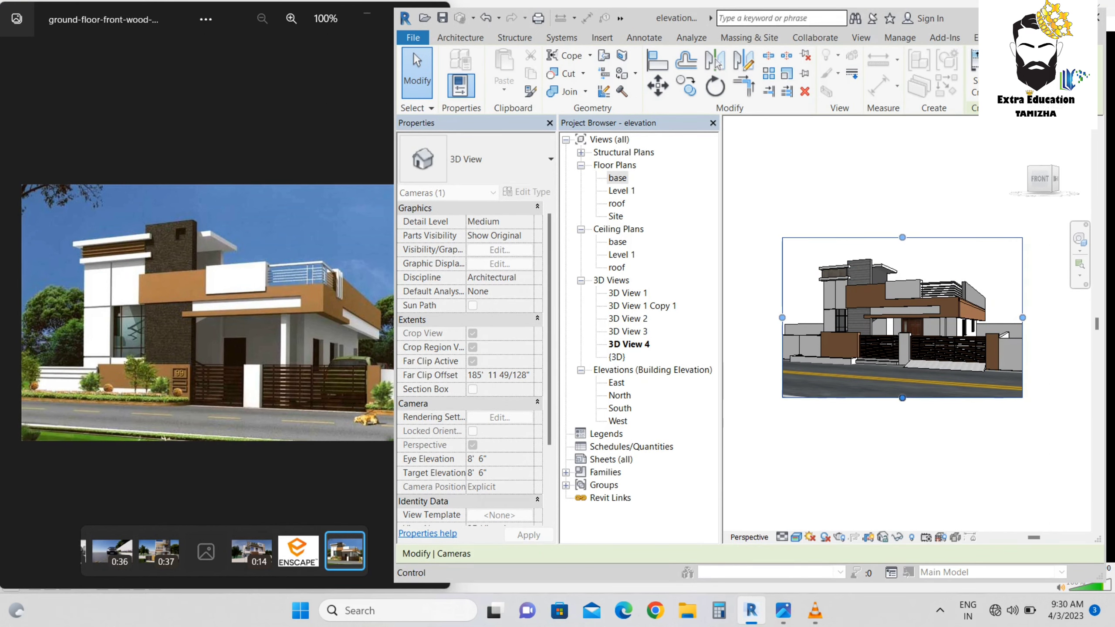
key("Escape")
scroll(952, 398, "up", 2)
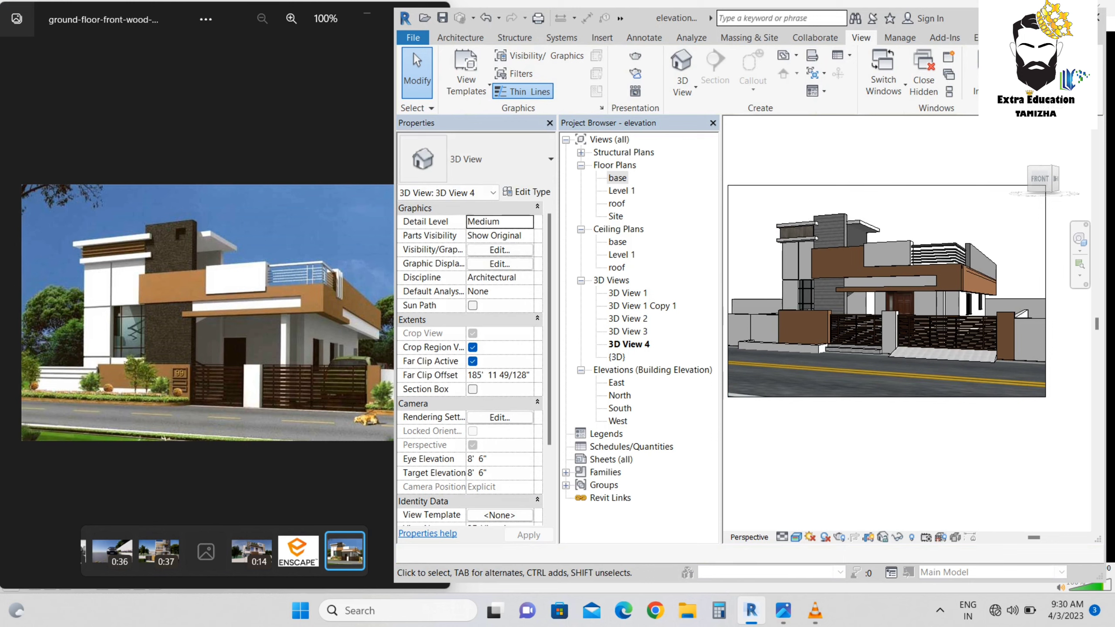
left_click(1071, 18)
scroll(500, 269, "up", 1)
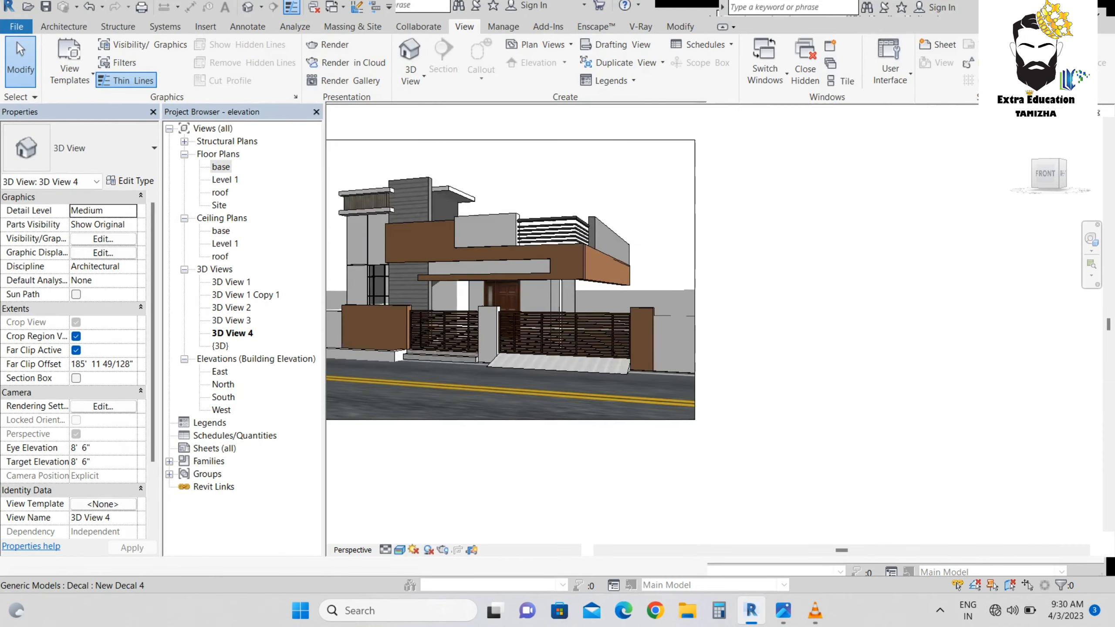
middle_click_drag(500, 269, 641, 317)
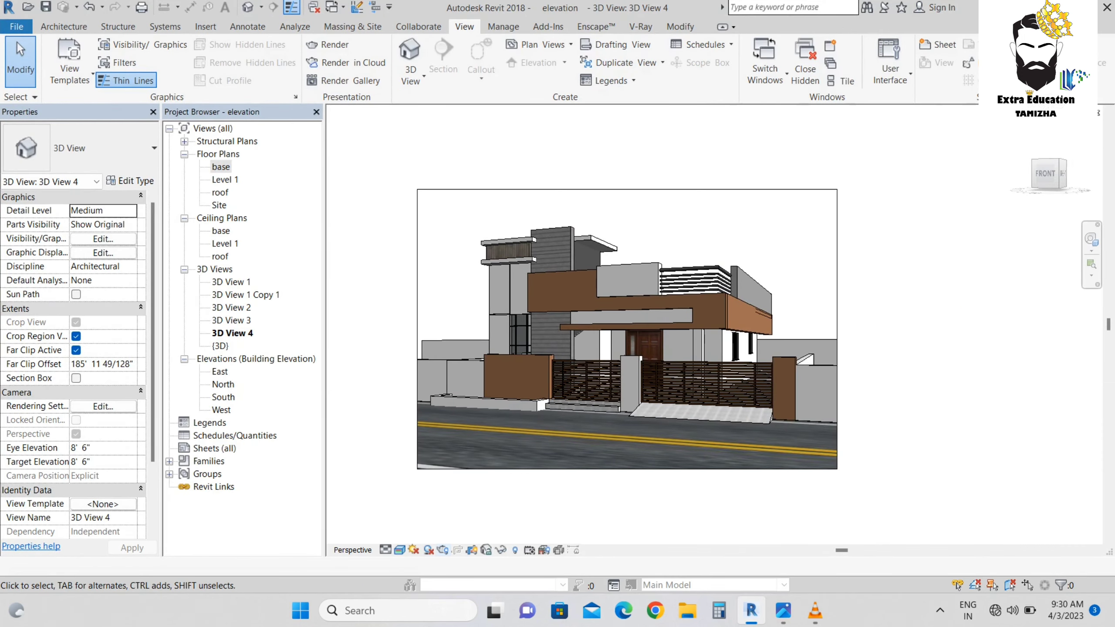
Set the rendering quality to High and the output resolution to Printer at 300 DPI
left_click(442, 550)
left_click(132, 72)
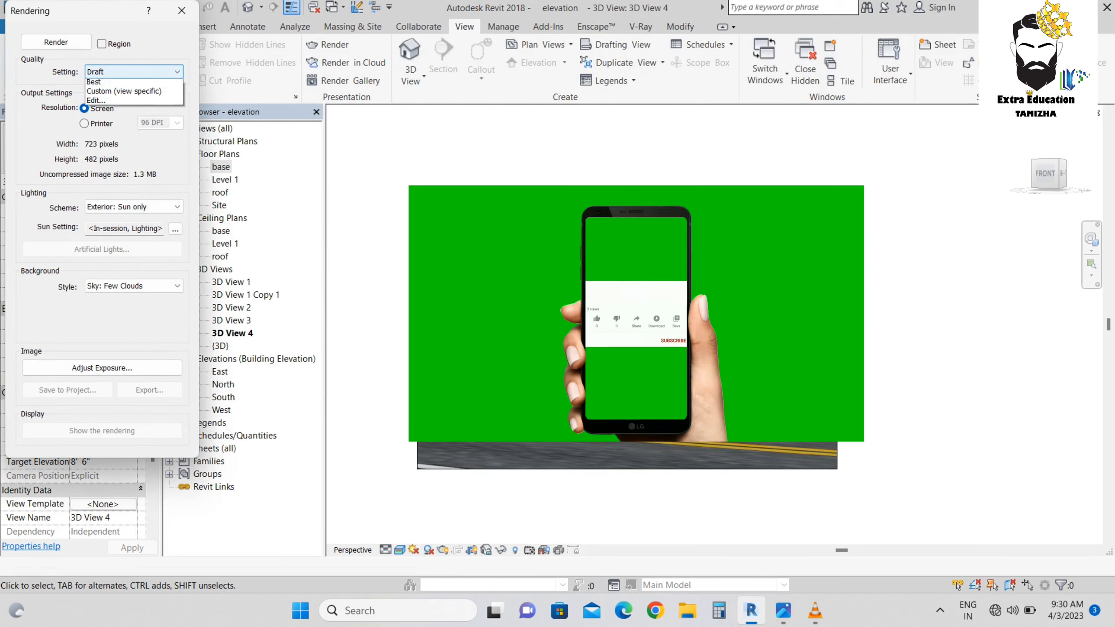
left_click(101, 103)
left_click(84, 123)
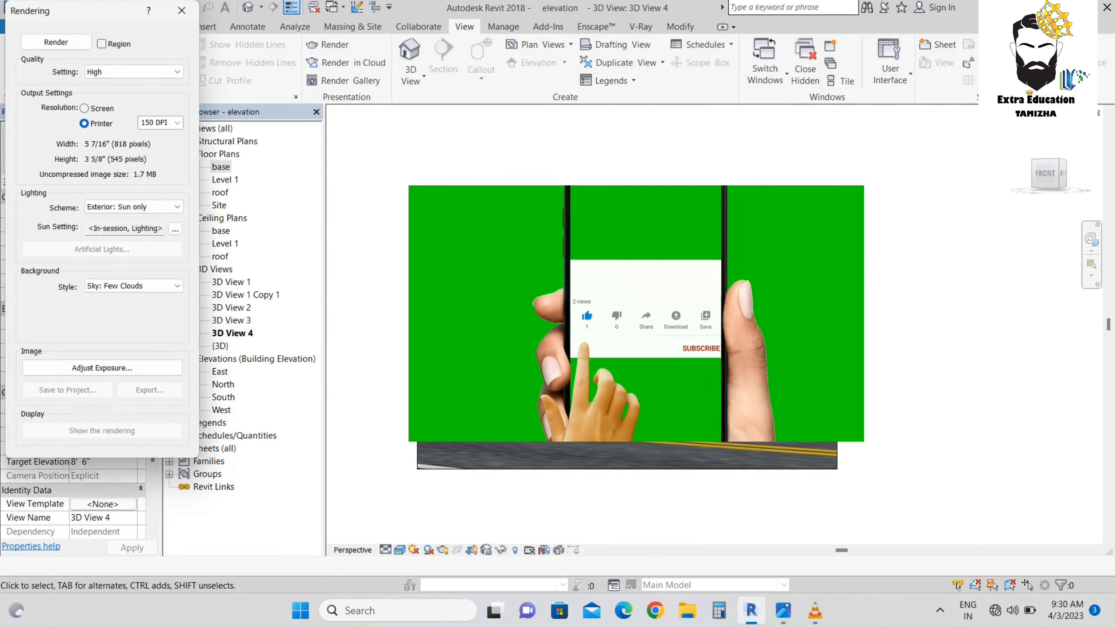
left_click(177, 123)
left_click(154, 154)
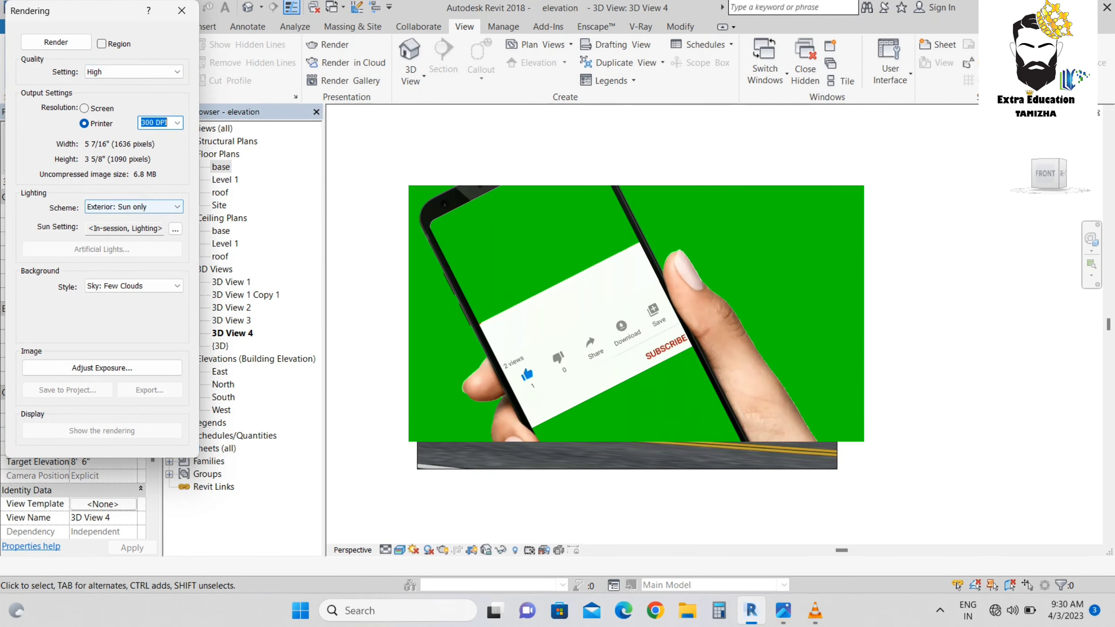
Set the rendering background to the image Sky-Background.jpg from the sky backrounds folder in photoshope component
left_click(167, 286)
left_click(131, 356)
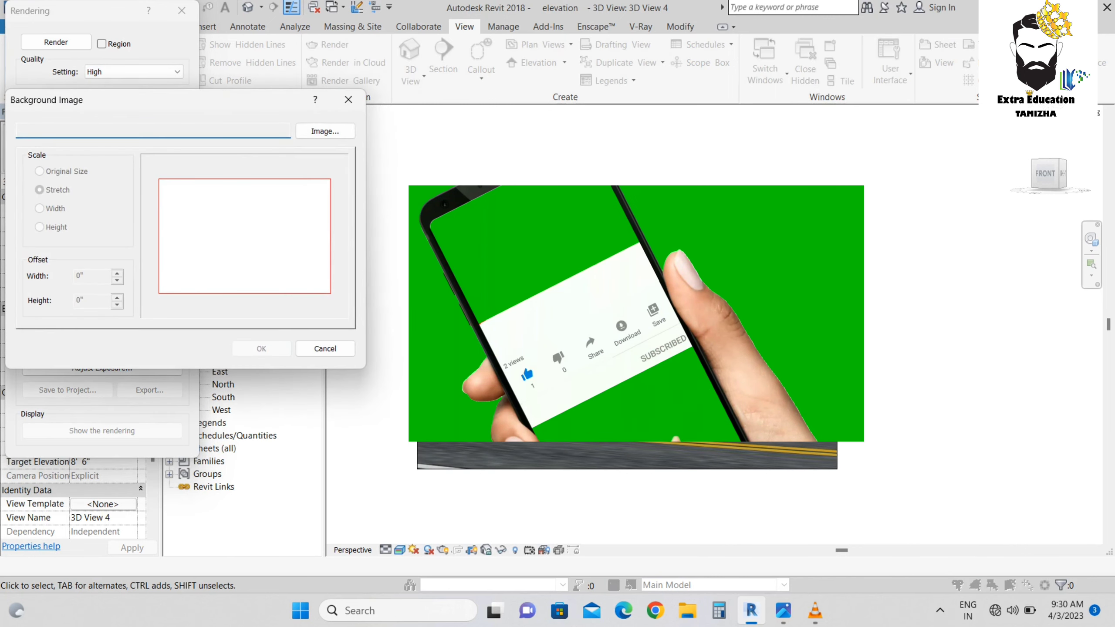
left_click(325, 130)
left_click(326, 118)
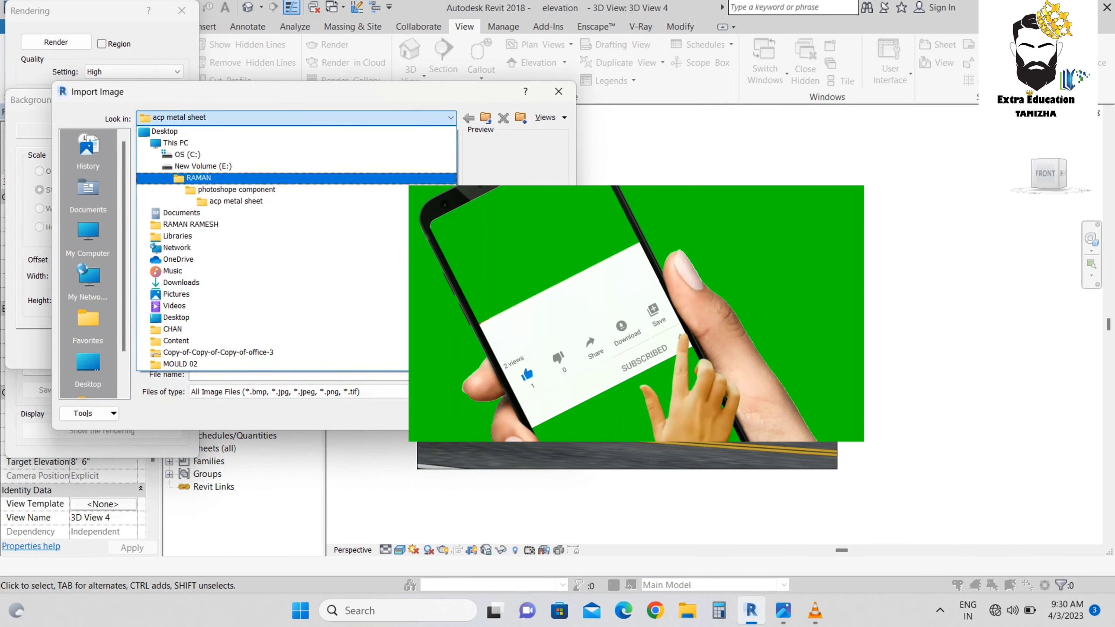
left_click(237, 175)
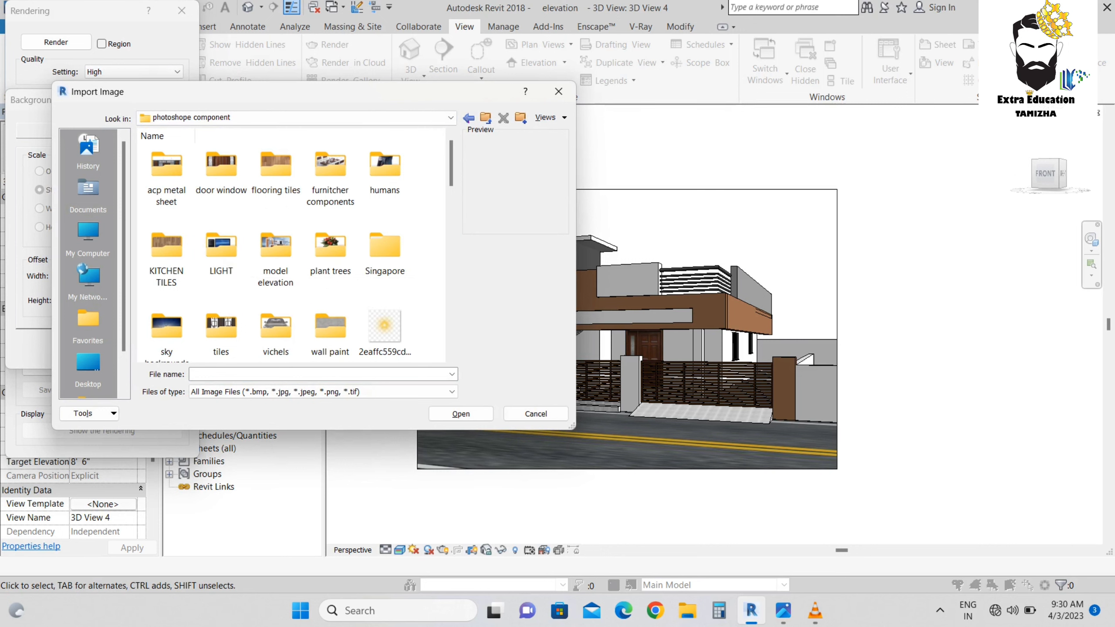
double_click(166, 329)
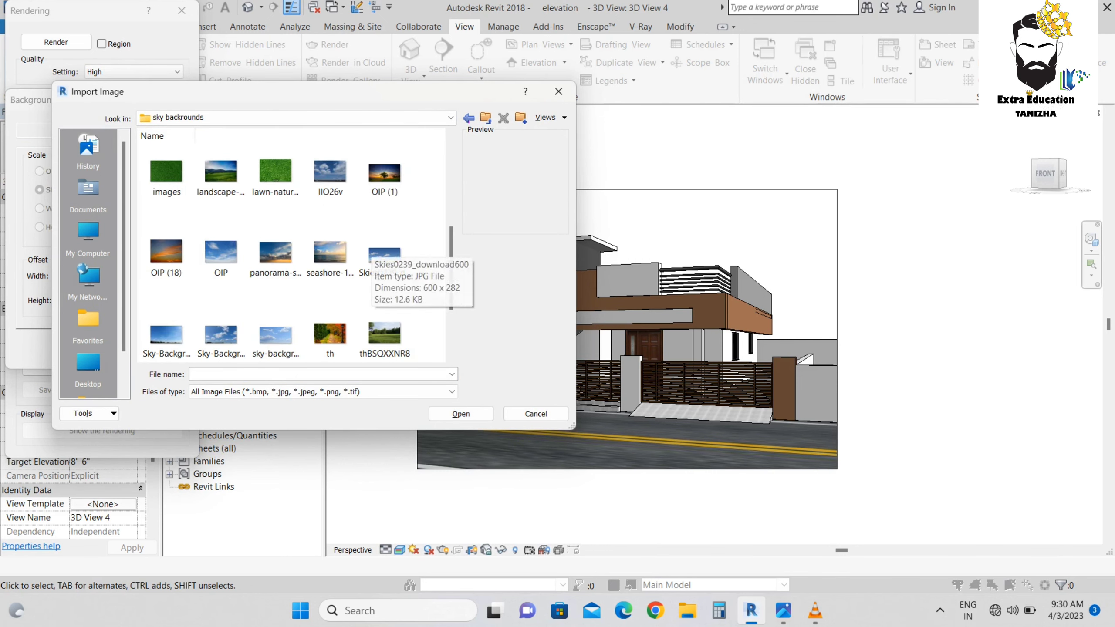
left_click(166, 335)
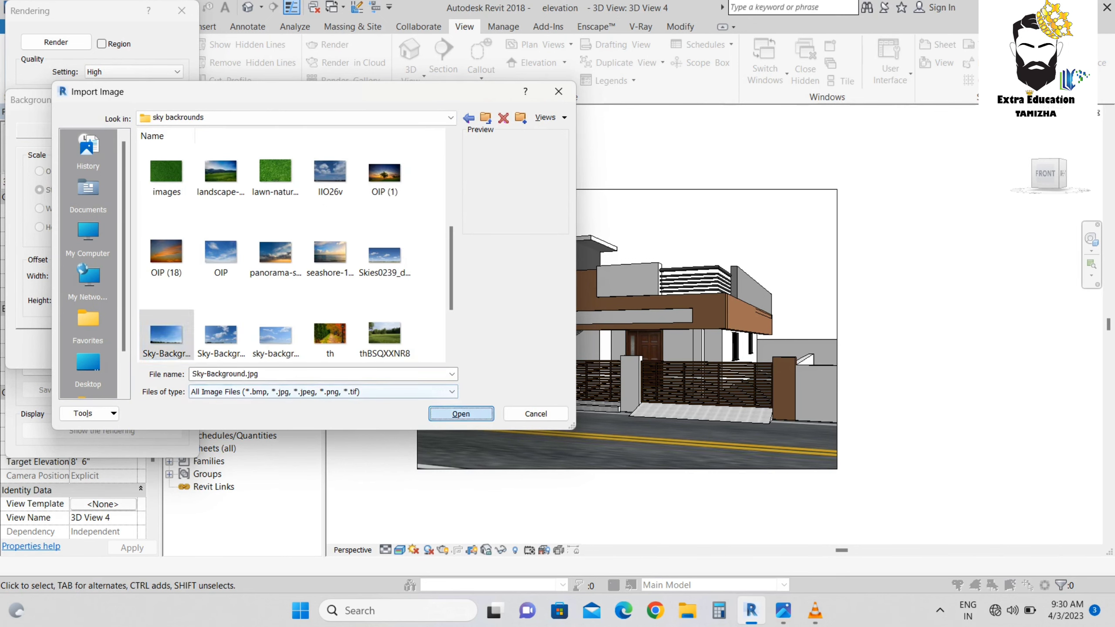
left_click(461, 414)
left_click(259, 349)
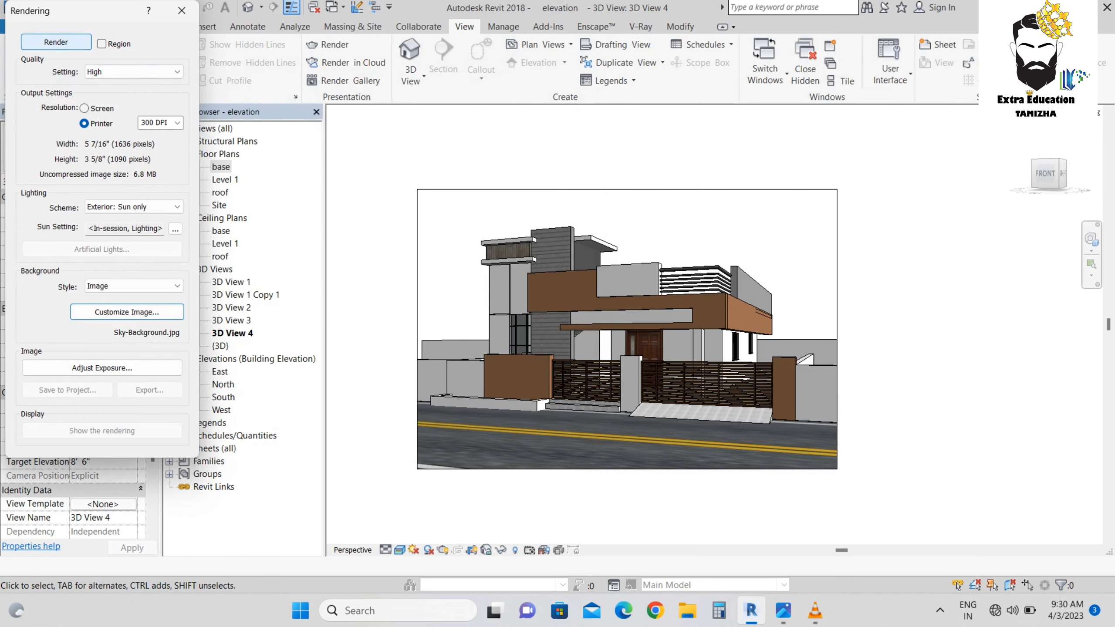
Render the camera view and adjust its exposure value to 14.88 and saturation to 1.36
left_click(56, 42)
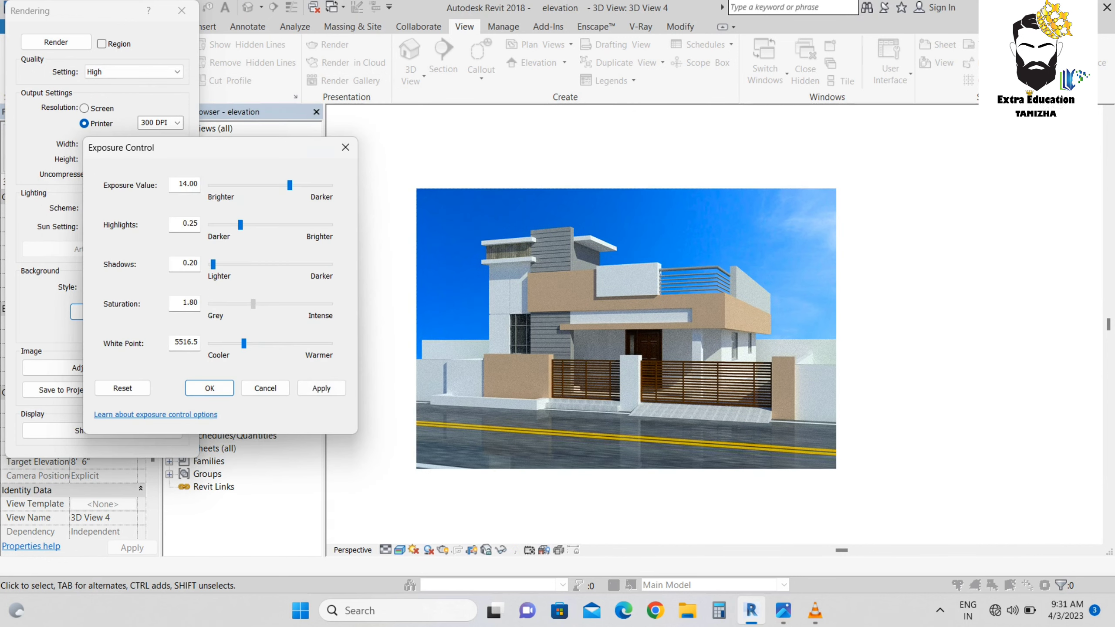
left_click(321, 388)
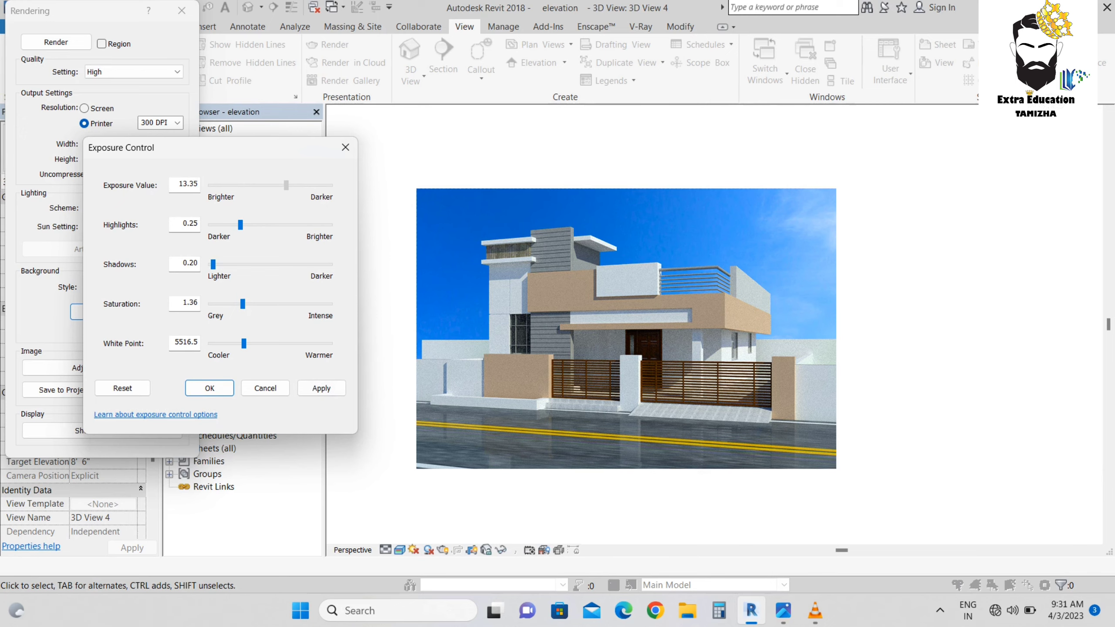
left_click(322, 389)
left_click(210, 388)
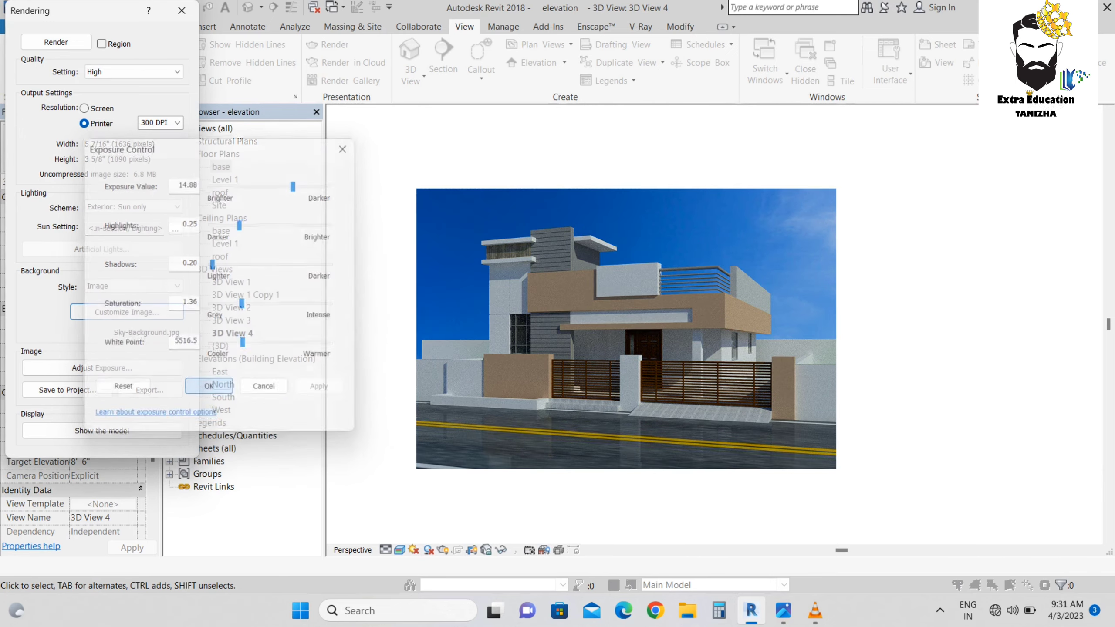
scroll(645, 324, "up", 3)
scroll(676, 304, "down", 2)
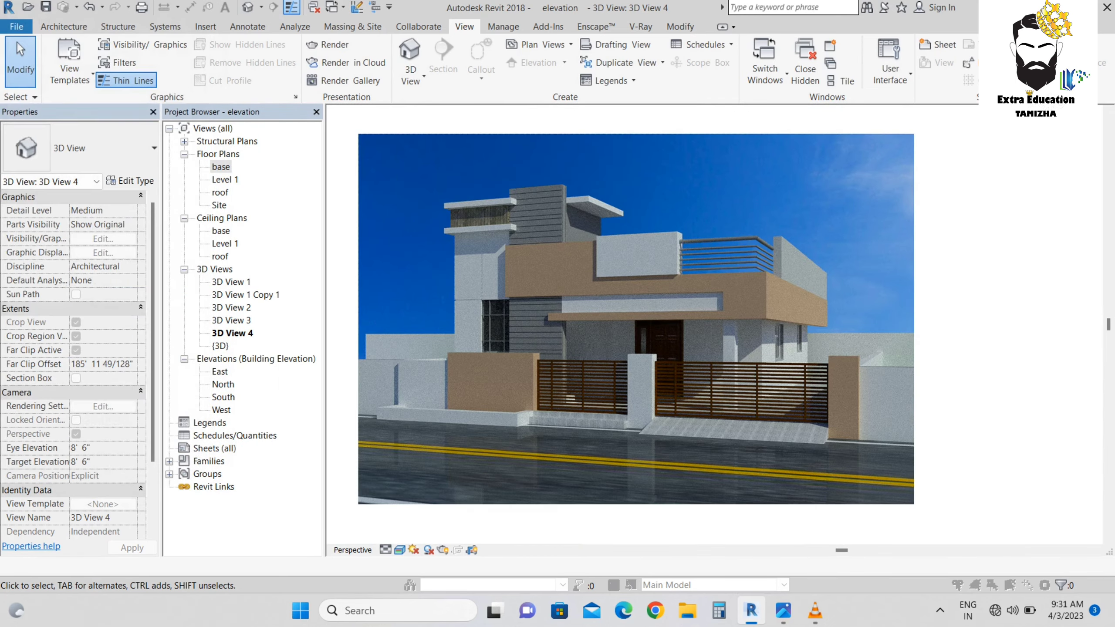